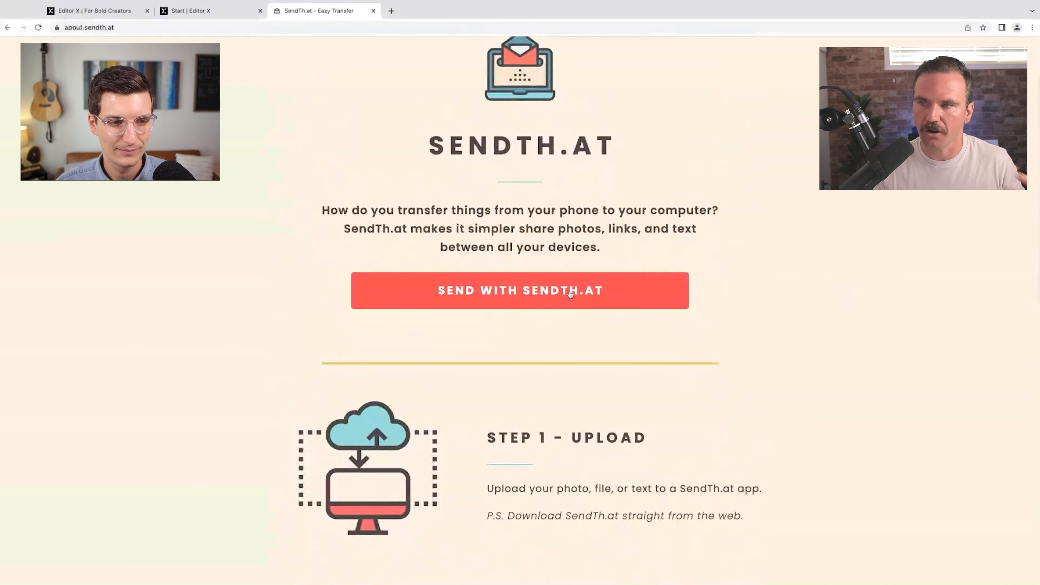
Step: Review the SendTh.at landing page's sections from the hero down to the footer
scroll(726, 307, down, 3)
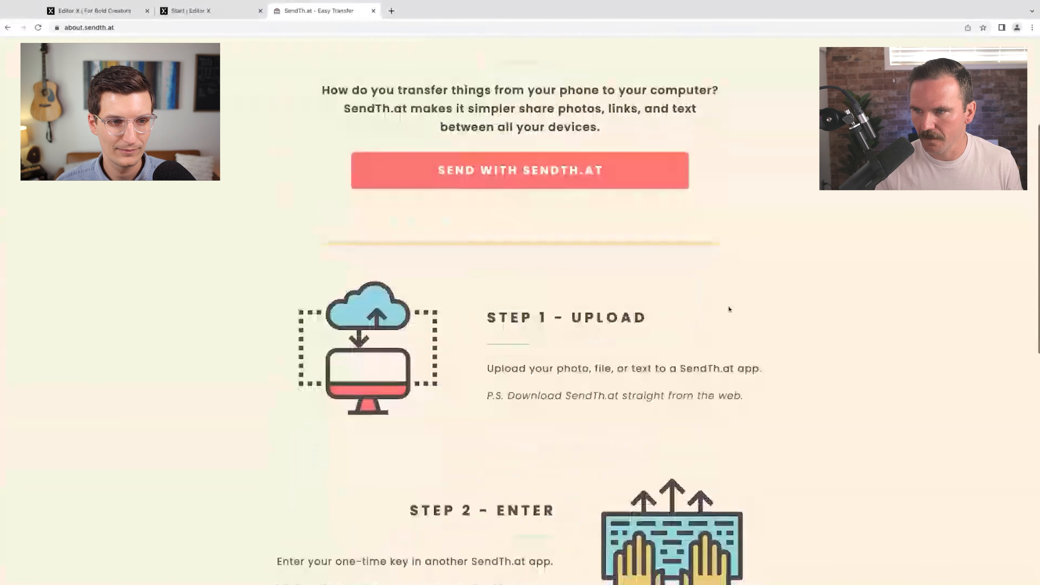
scroll(778, 312, down, 10)
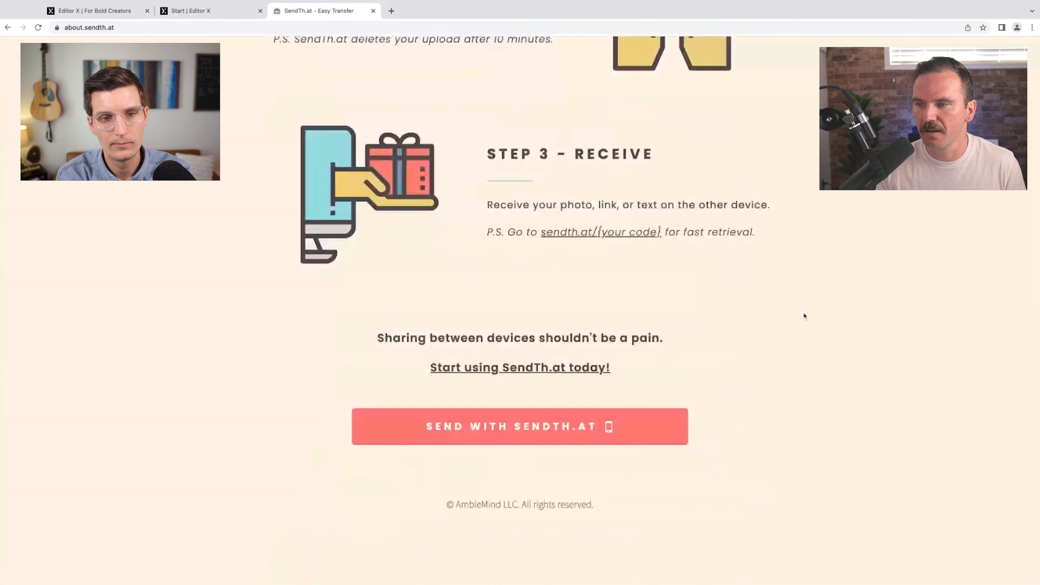
scroll(803, 316, up, 15)
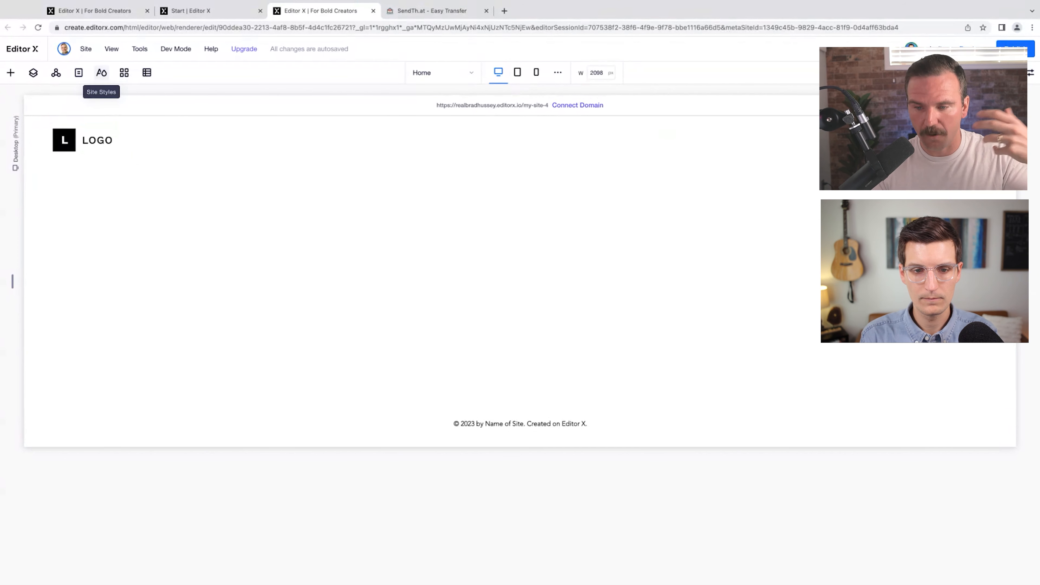
Step: View the site's typography styles in Editor X and open its color styles
click(101, 73)
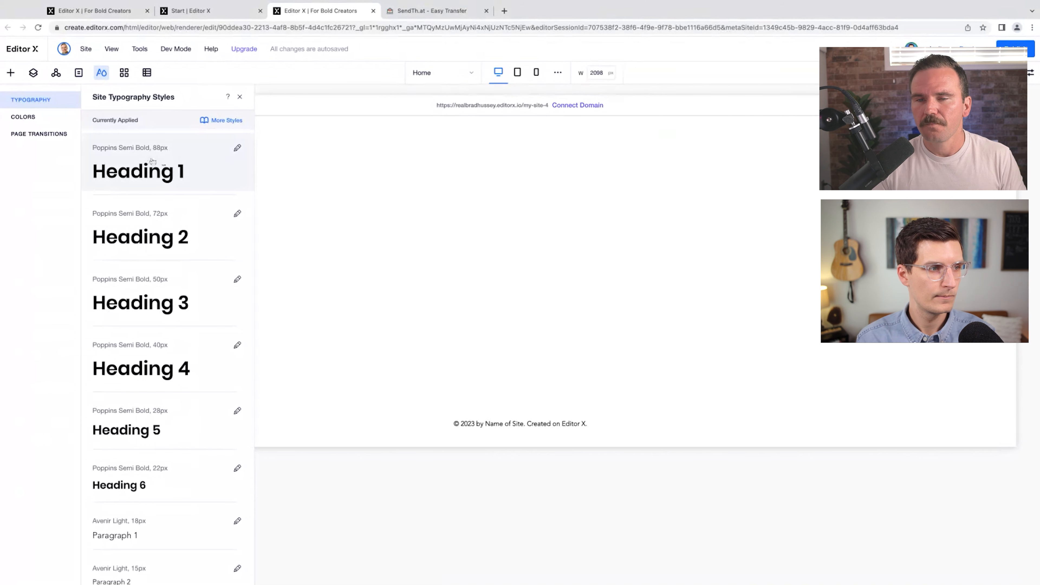
click(43, 118)
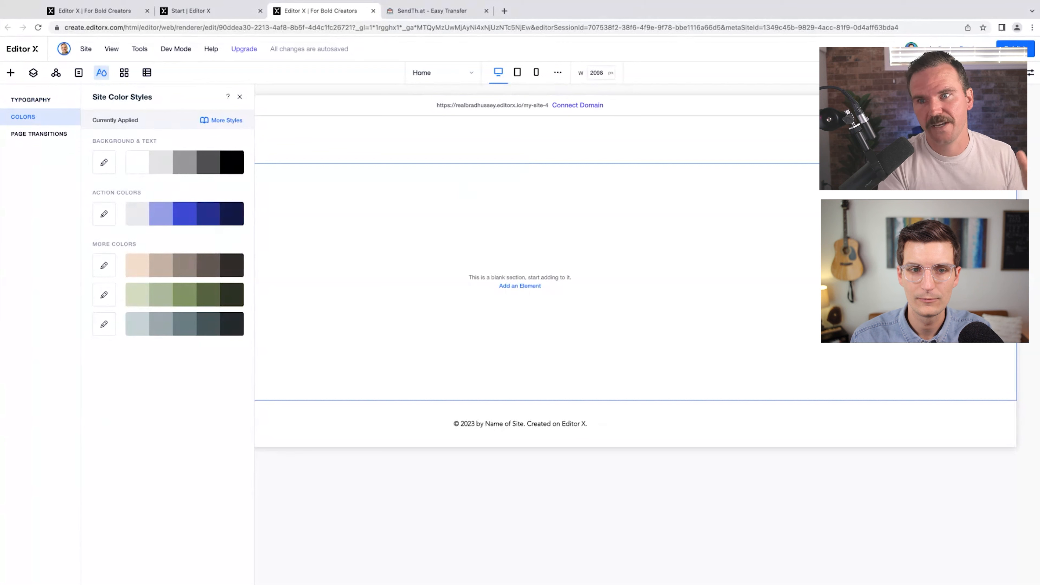
click(101, 73)
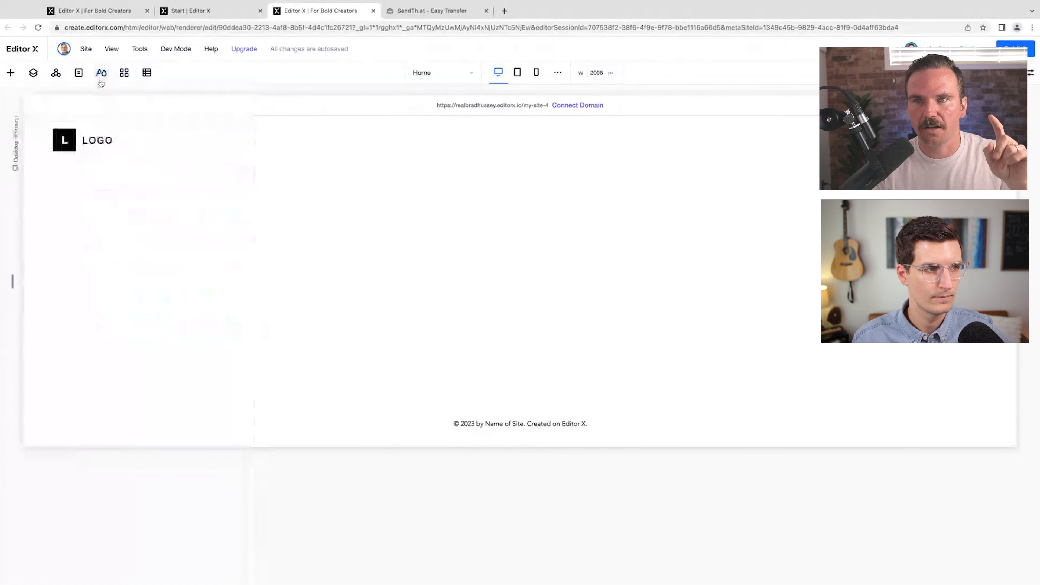
click(101, 75)
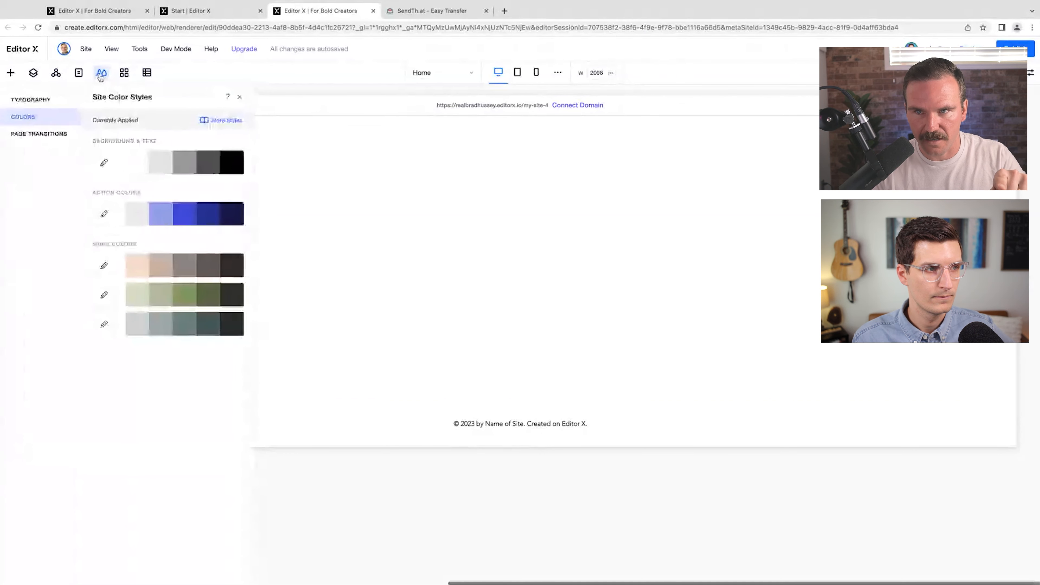
click(37, 123)
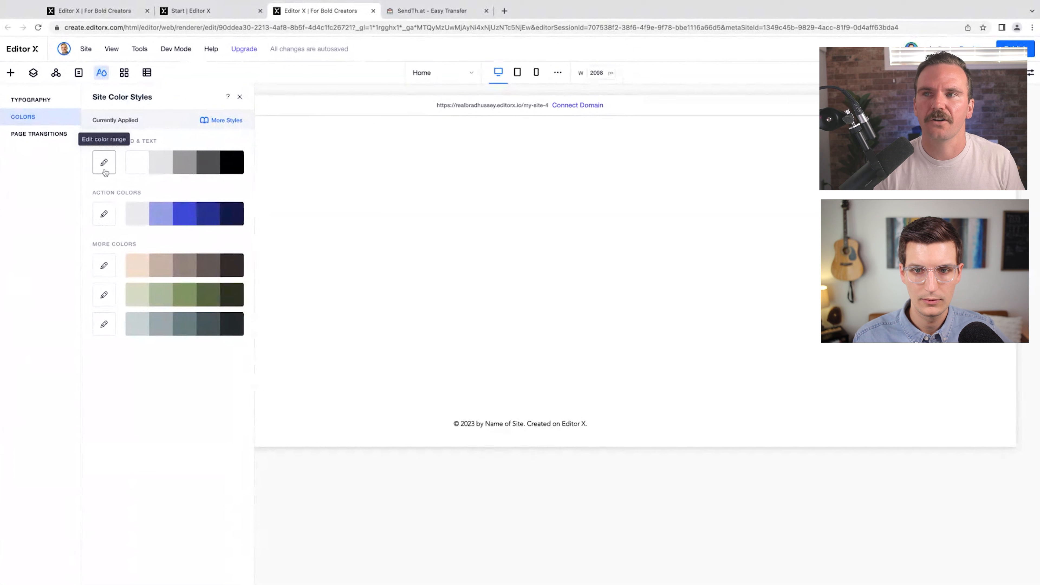
Step: Check the SendTh.at page's background, text and button colors against the site's color styles
click(416, 12)
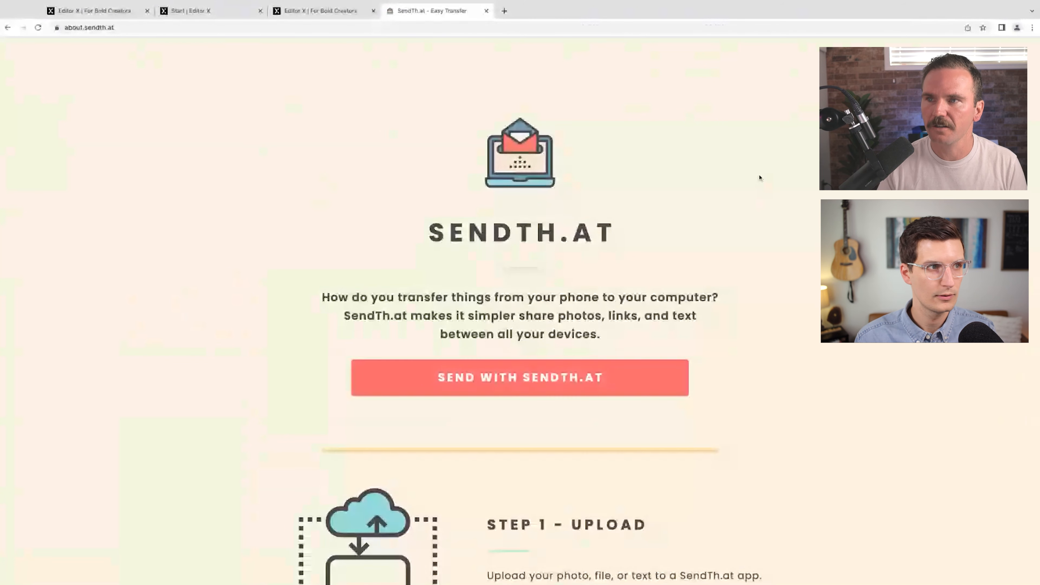
click(323, 12)
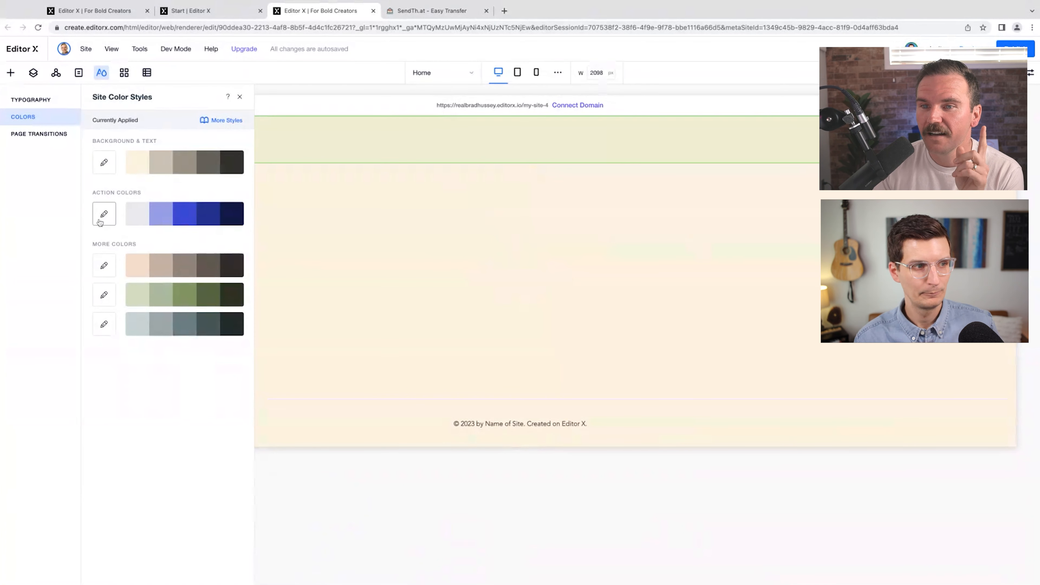
click(429, 3)
scroll(573, 205, down, 3)
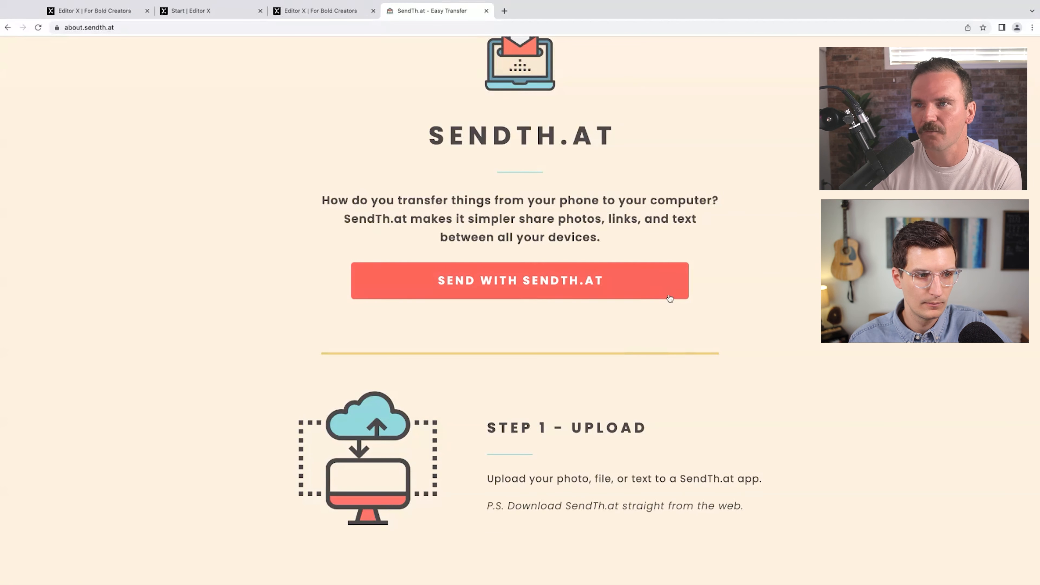
click(324, 10)
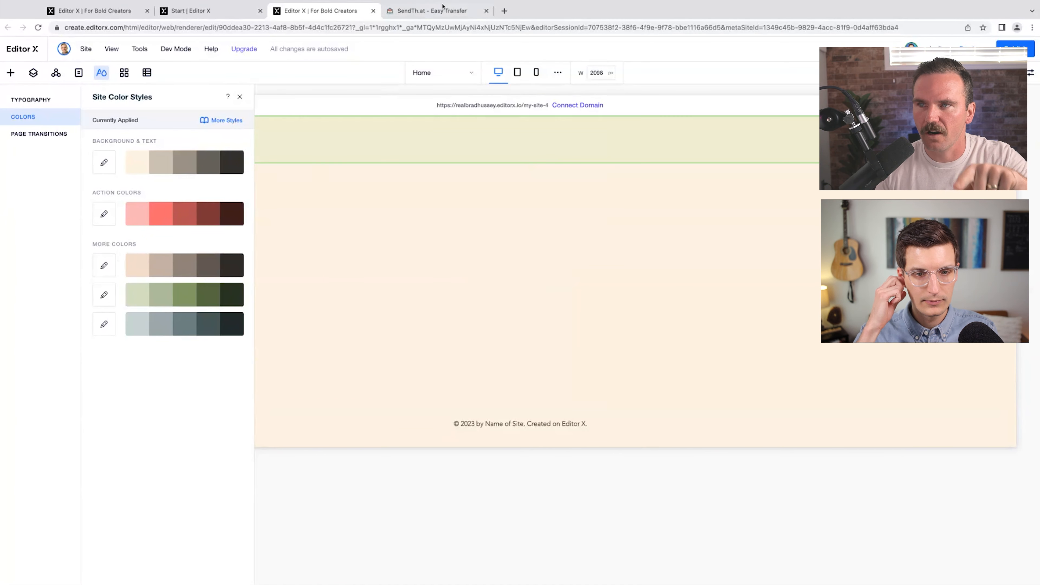
Step: Examine the accent colors of the SendTh.at page's dividers and illustrations, and return to the Editor X site
click(424, 11)
scroll(520, 271, down, 4)
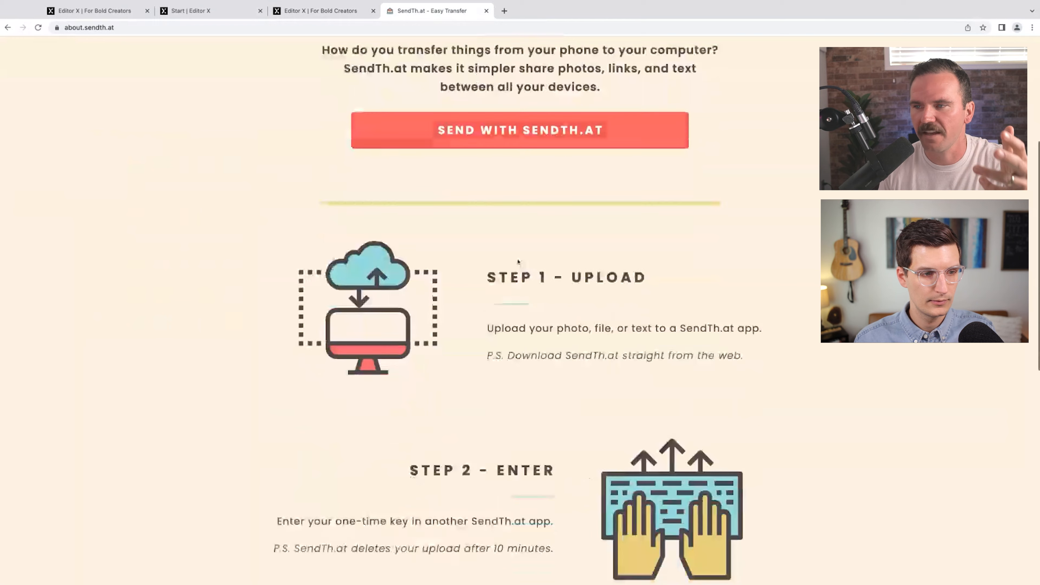
scroll(517, 262, down, 2)
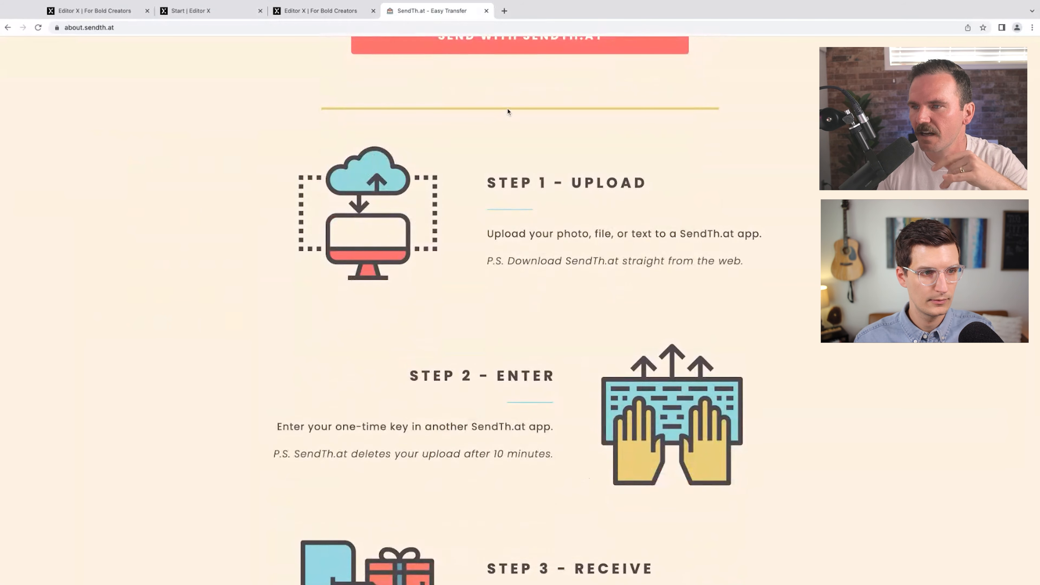
scroll(497, 111, down, 7)
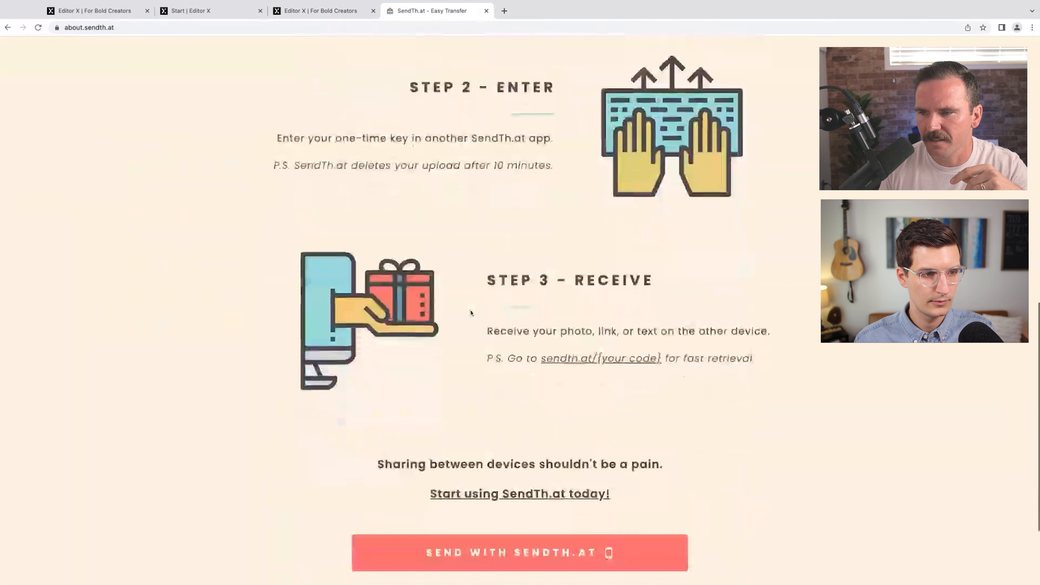
scroll(469, 307, down, 3)
scroll(467, 305, up, 7)
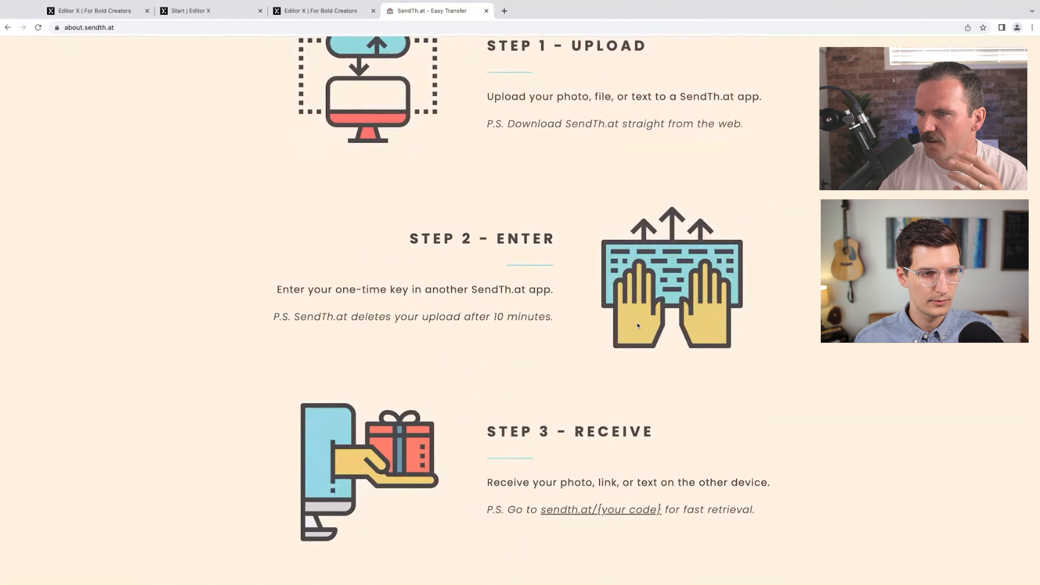
scroll(553, 339, up, 12)
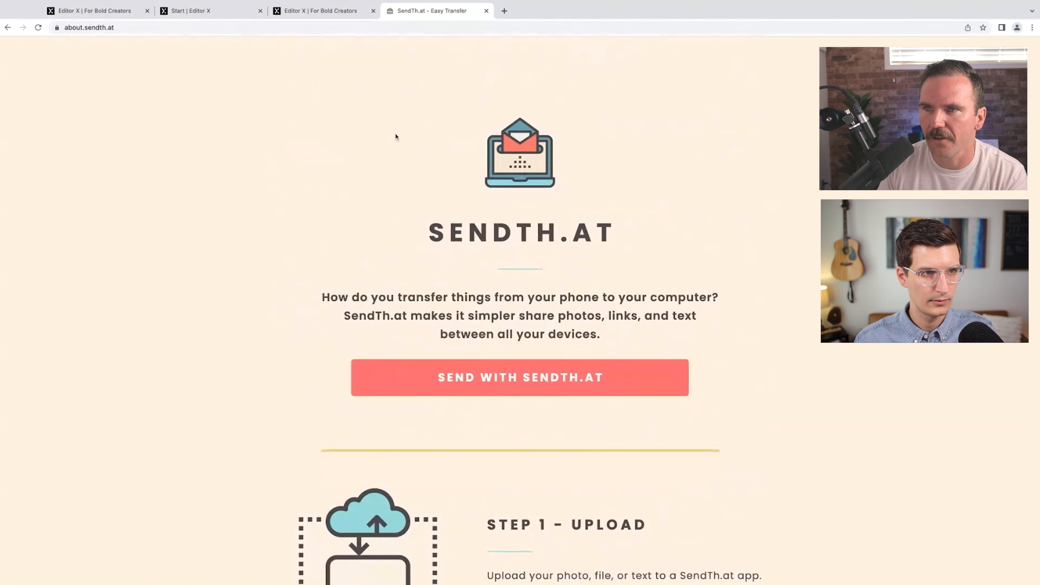
click(332, 13)
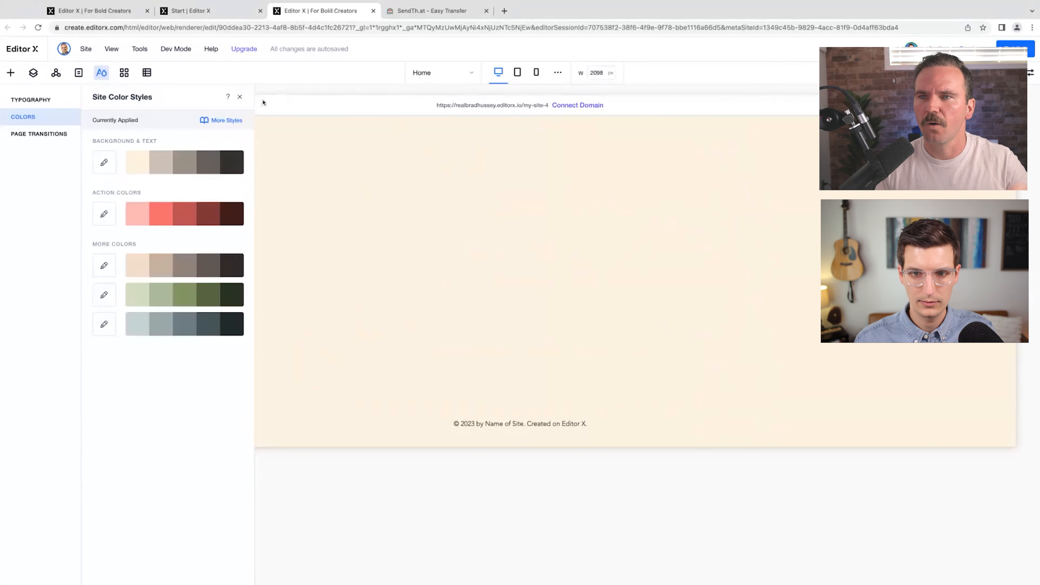
Step: Close the color styles and delete the header section containing the logo
click(241, 98)
click(450, 139)
key(Delete)
Step: Divide the blank section into a two-column grid and widen the left column
click(450, 246)
click(61, 377)
click(562, 389)
drag(520, 202, 600, 213)
Step: Add a title text element to the section's left column and select it
click(10, 73)
drag(114, 142, 343, 249)
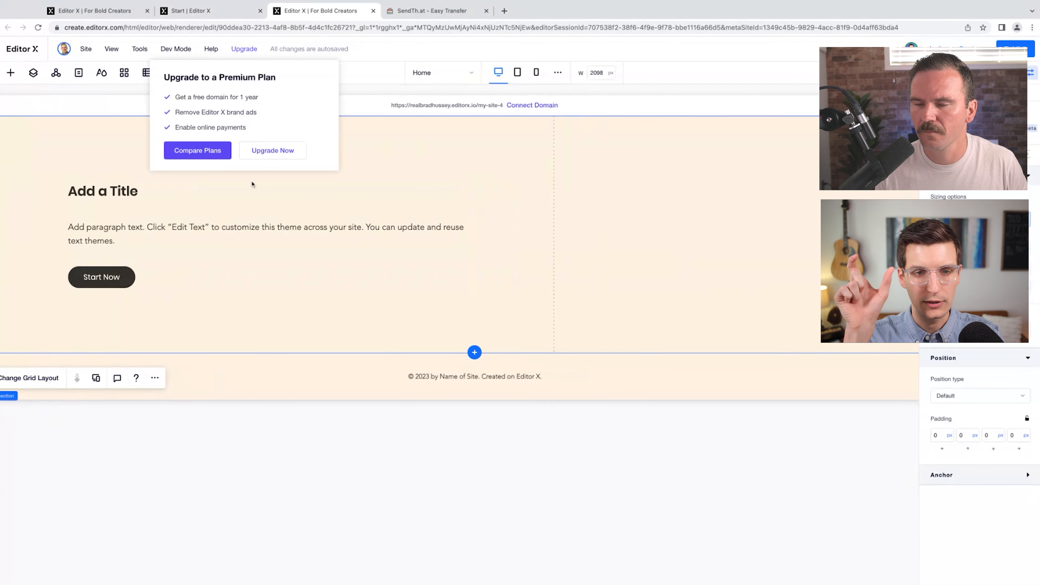
click(128, 191)
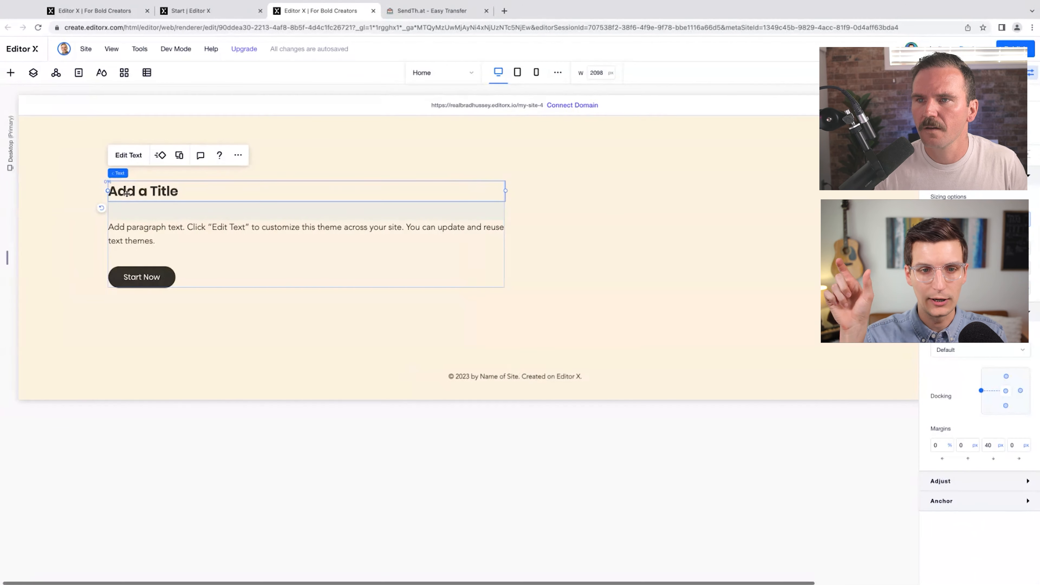
Step: Add laptop-and-envelope vector art above the title, matching the SendTh.at icon, and give its envelope the coral theme color
click(11, 73)
click(117, 377)
click(158, 209)
click(170, 203)
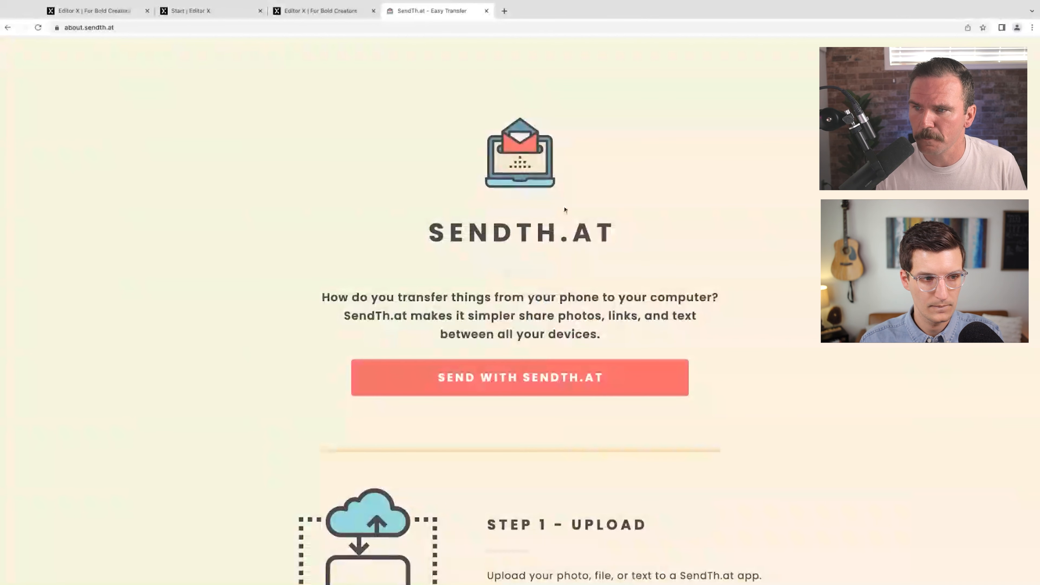
scroll(564, 209, down, 10)
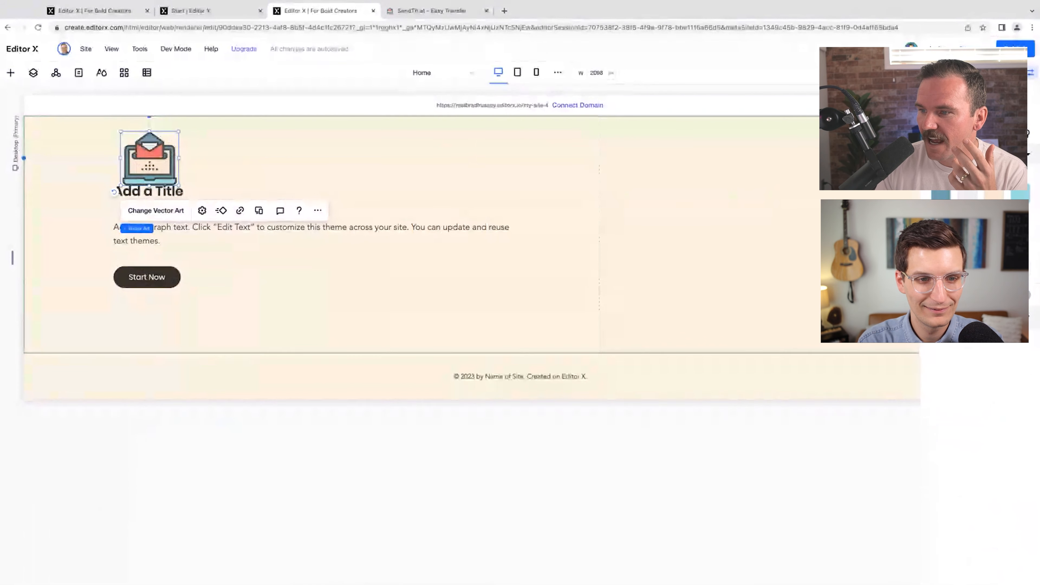
click(941, 217)
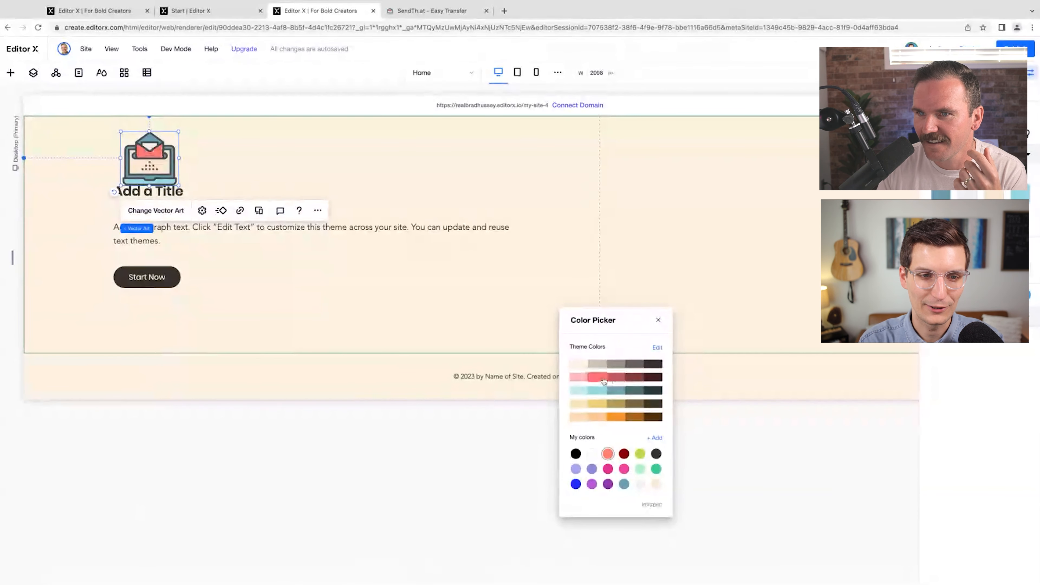
click(658, 319)
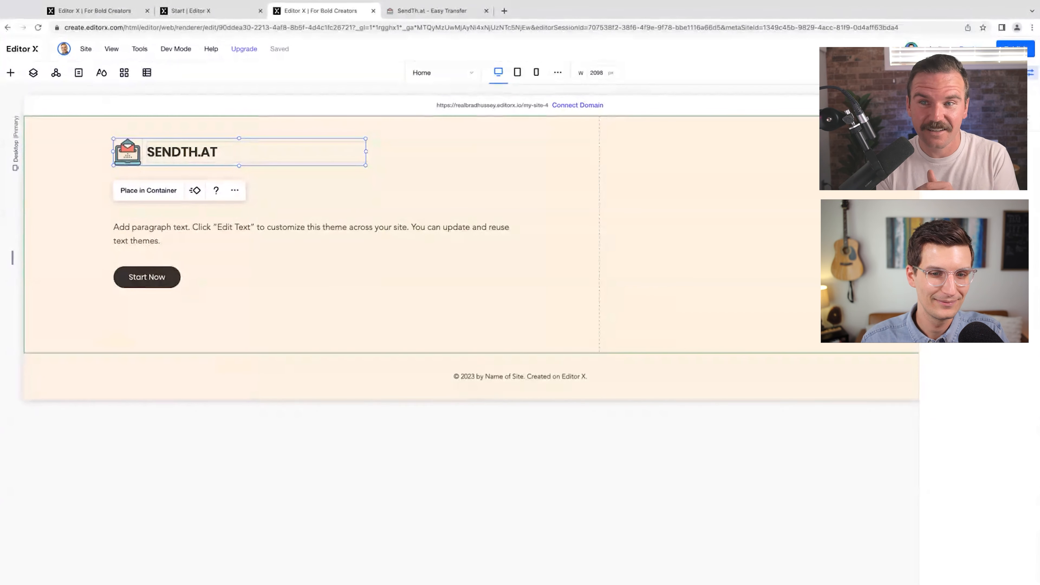
Step: Combine the logo row, the text and the button in the left column into one stack
click(129, 154)
drag(374, 142, 179, 298)
click(129, 314)
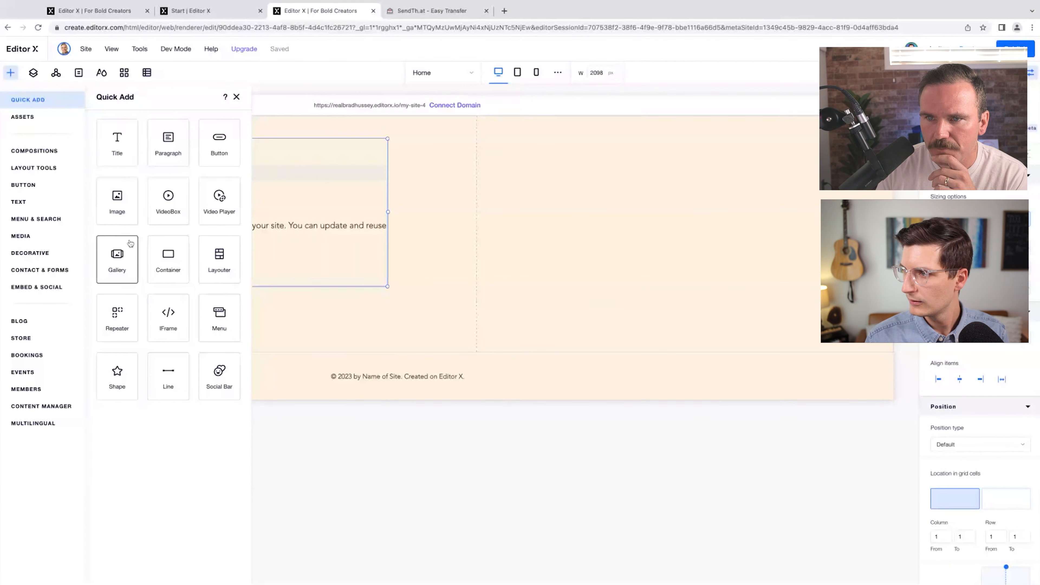
Step: Add an image element to the right column and browse Media from Wix for its replacement picture
drag(117, 200, 750, 201)
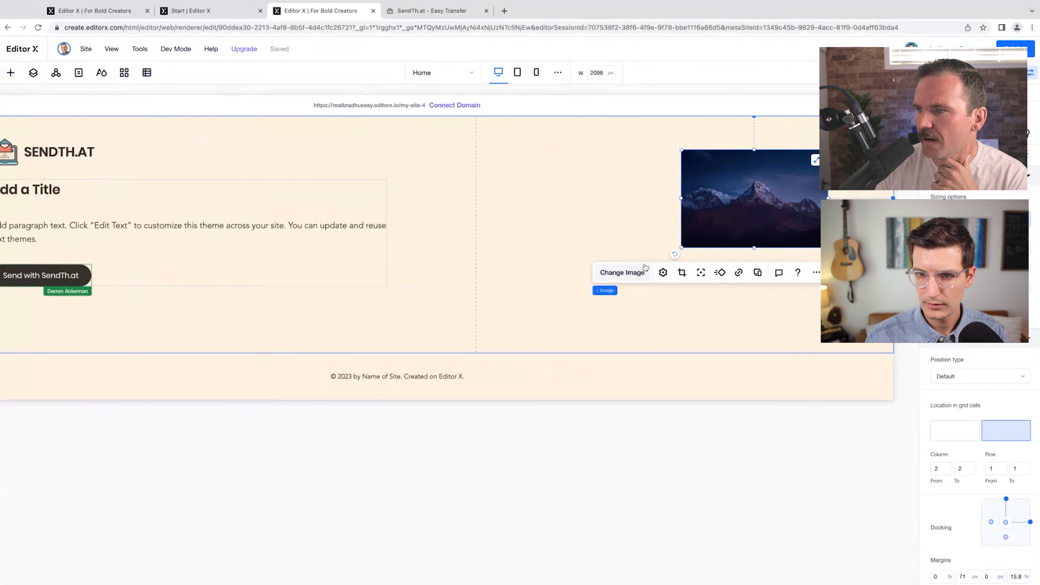
click(629, 274)
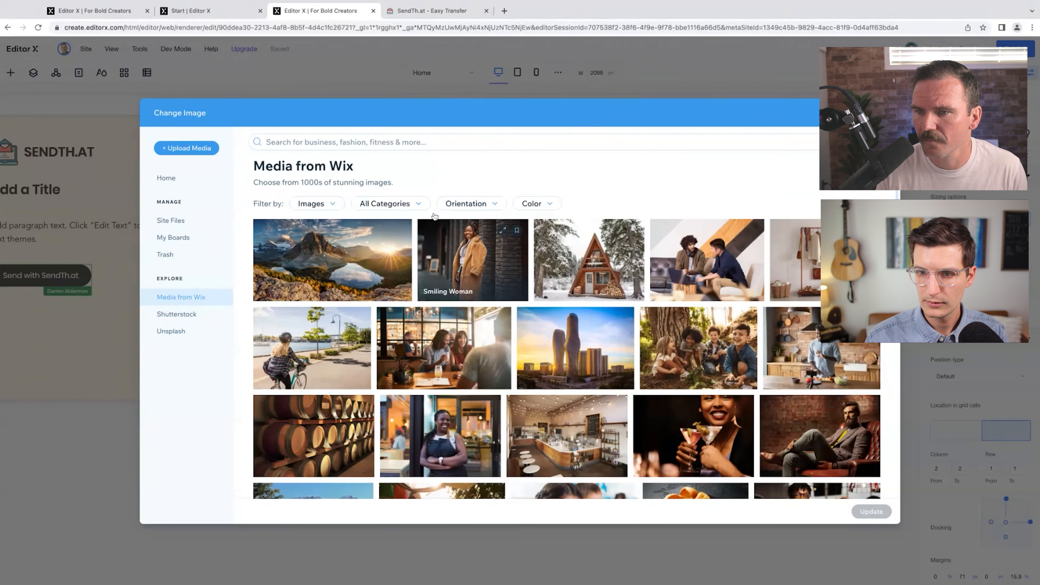
scroll(400, 229, down, 1)
scroll(400, 228, down, 3)
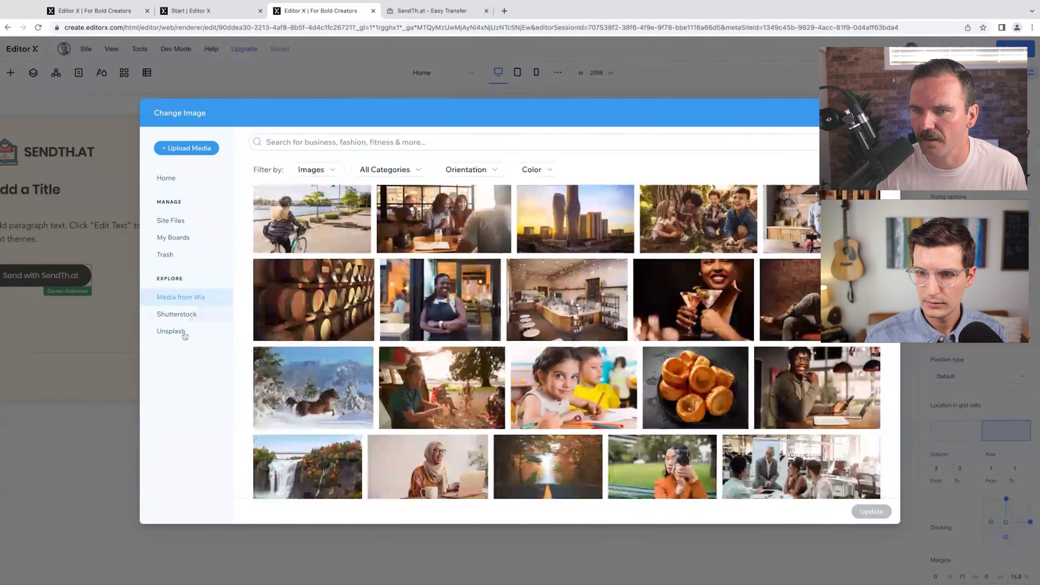
click(192, 317)
click(190, 298)
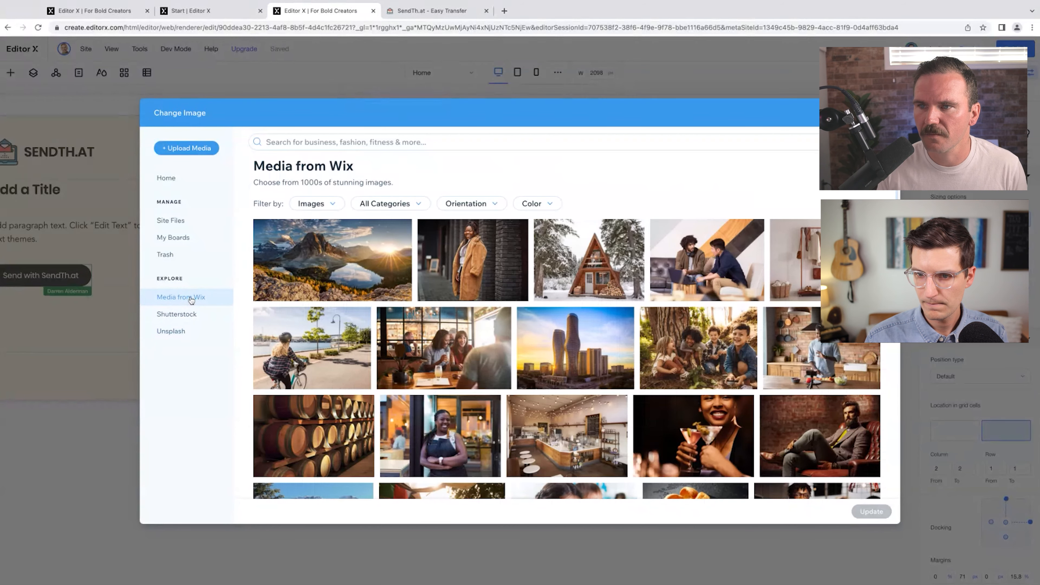
Step: Search Wix media for "guy on computer" and "businessman on phone", and replace the placeholder with the smiling Businessman on Phone photo
click(414, 140)
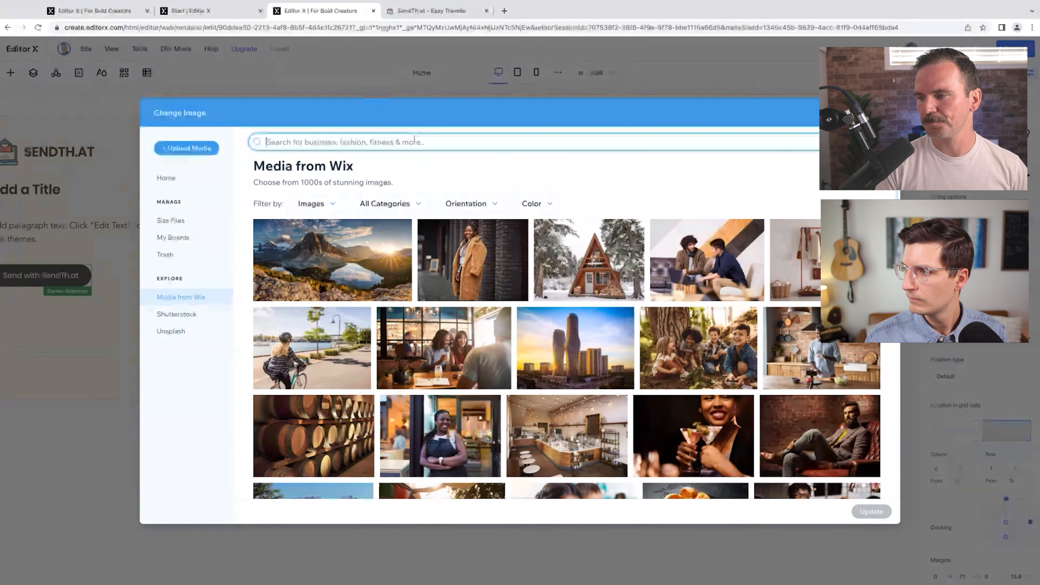
text(guy on c)
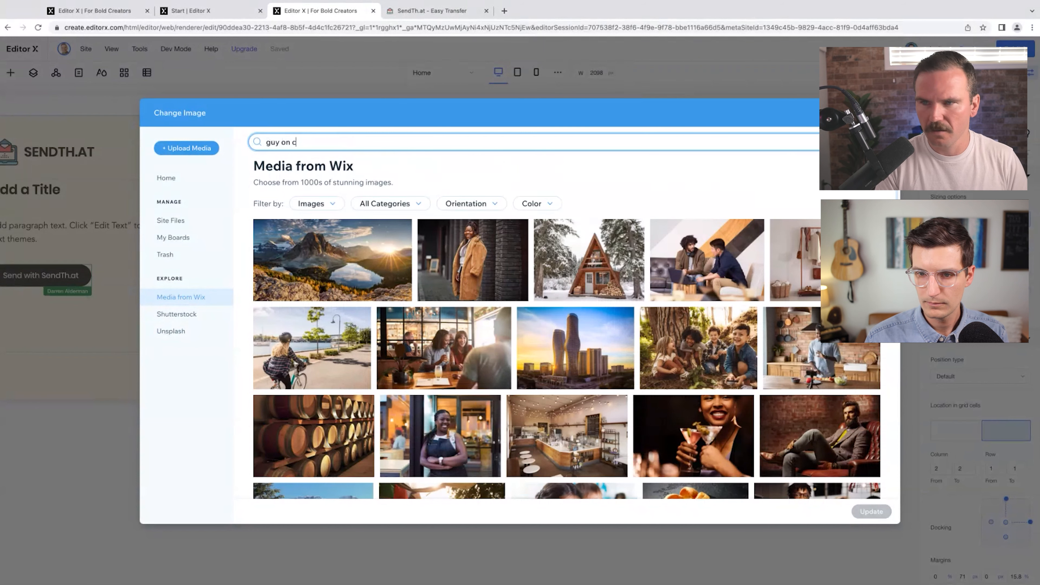
text(omputer)
key(Return)
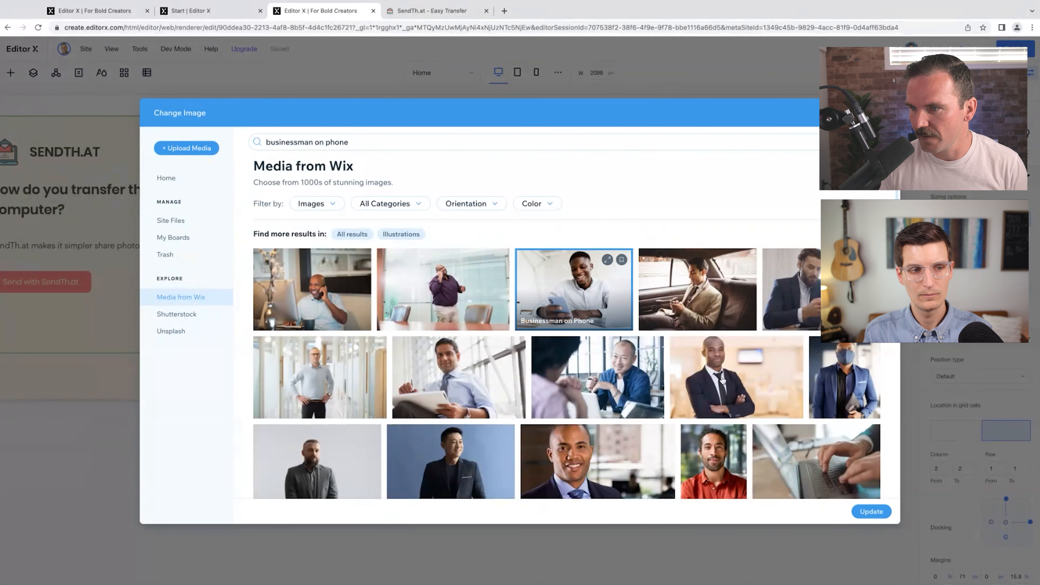
click(868, 512)
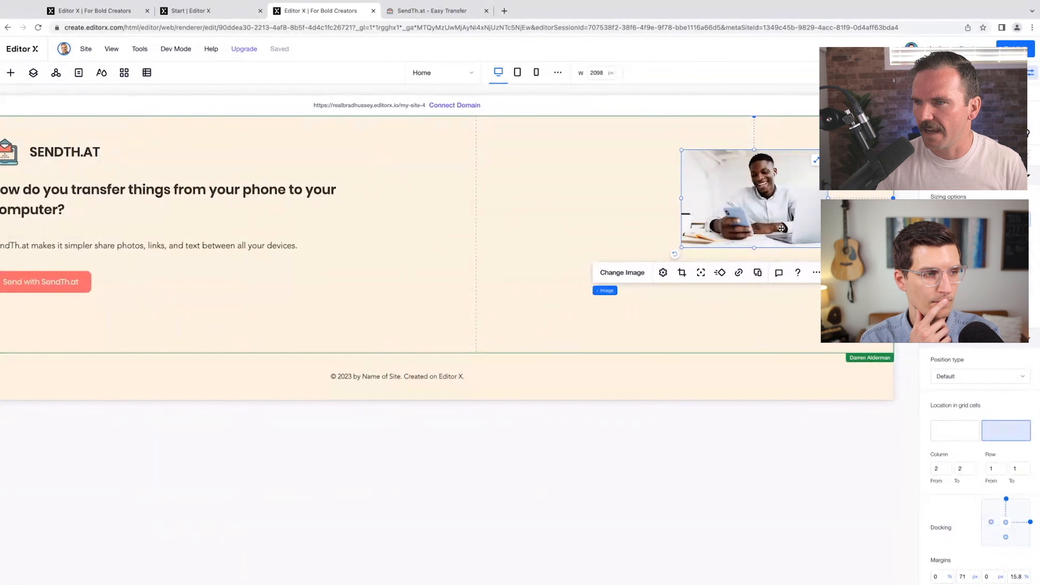
Step: Stretch the photo to fill the right grid cell, and unstretch it into a smaller placement centered in the cell
click(815, 161)
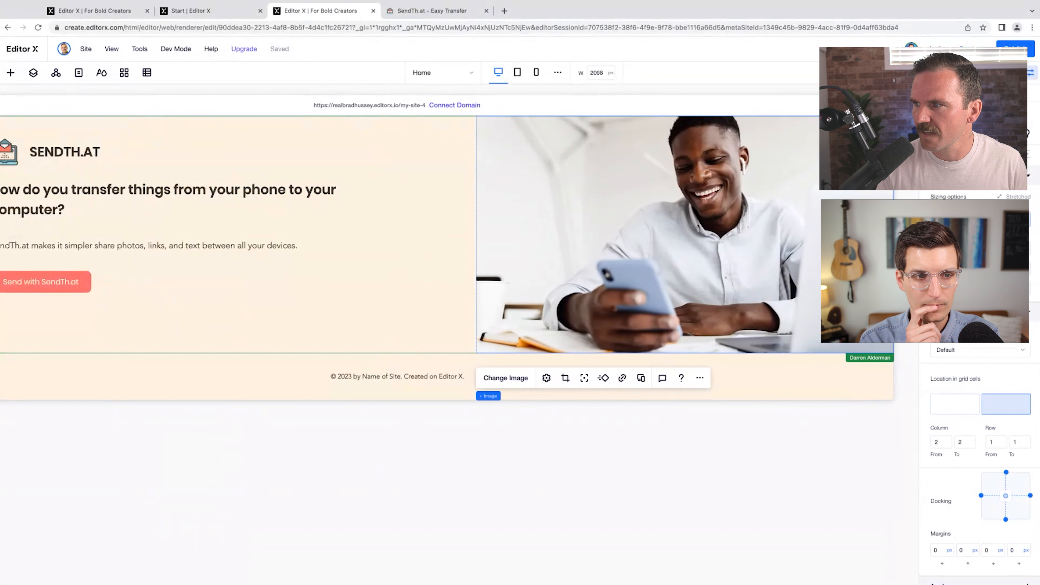
click(882, 127)
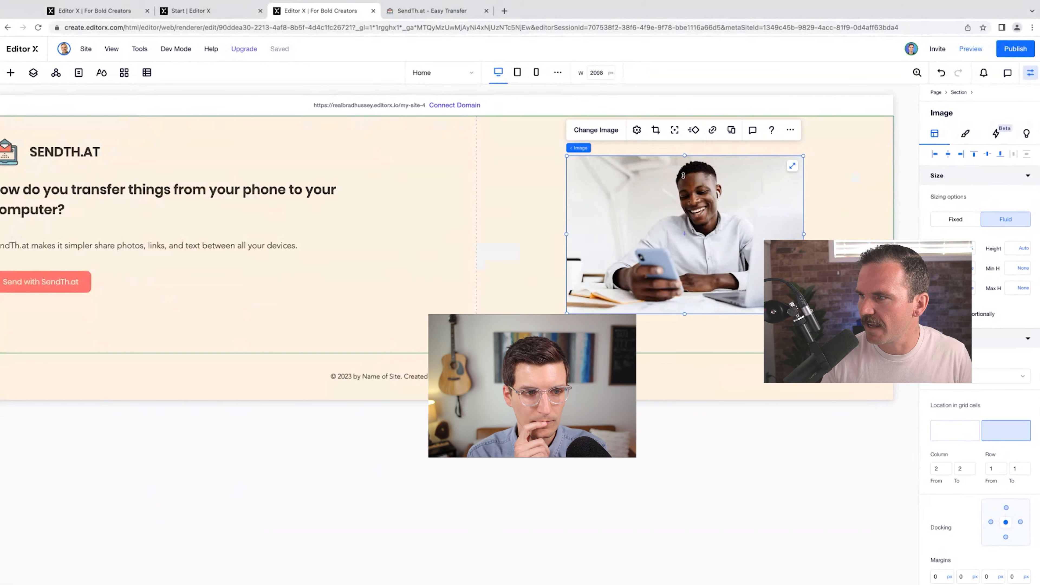
Step: Set the hero photo's width to 100% and shift its focal point slightly to the right
click(960, 249)
text(100)
key(Return)
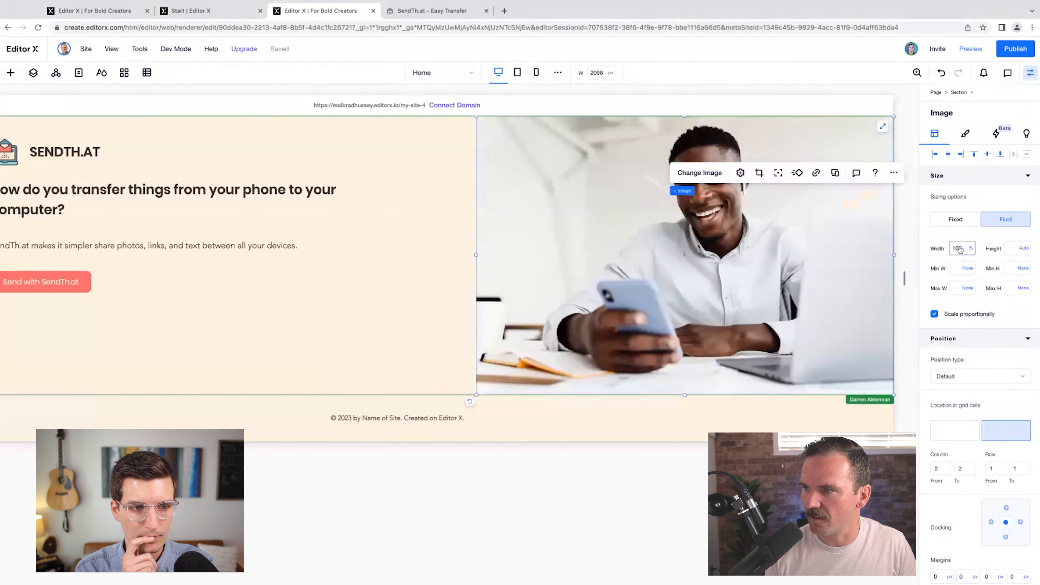
click(778, 172)
drag(402, 214, 410, 214)
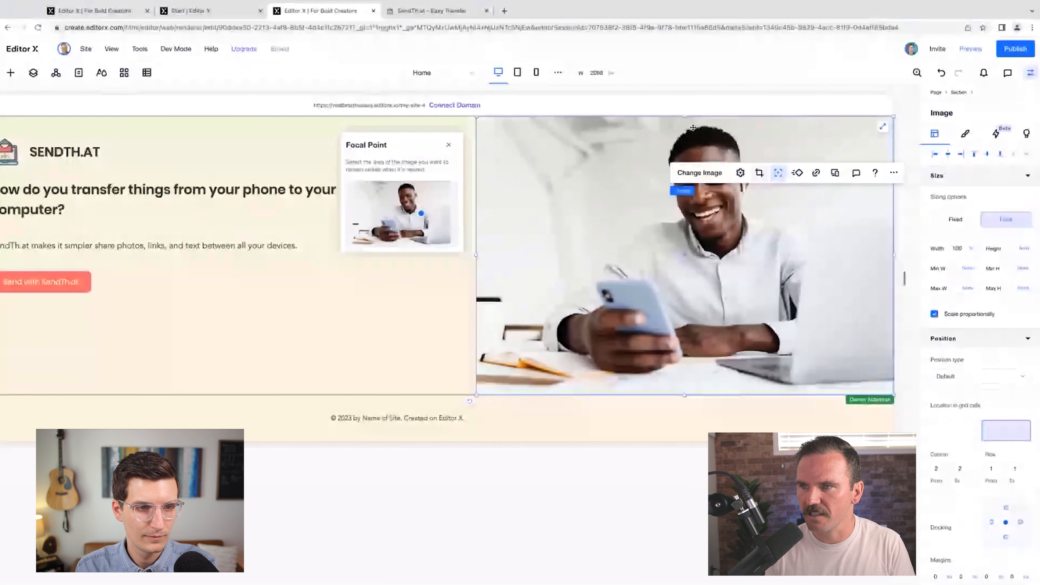
Step: Narrow and widen the desktop canvas to check how the stretched hero photo adapts to different widths
drag(904, 279, 801, 280)
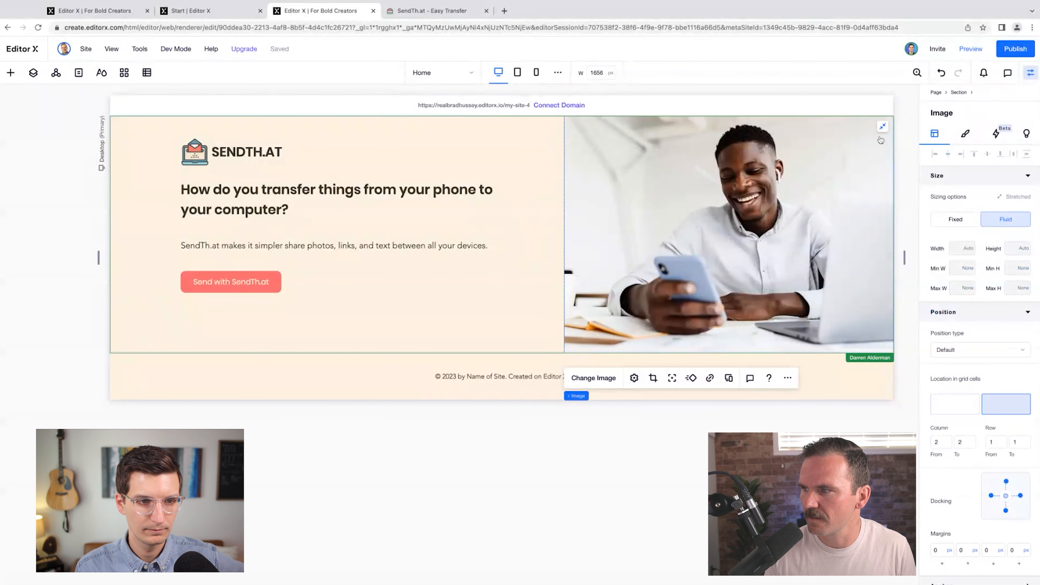
drag(904, 257, 791, 258)
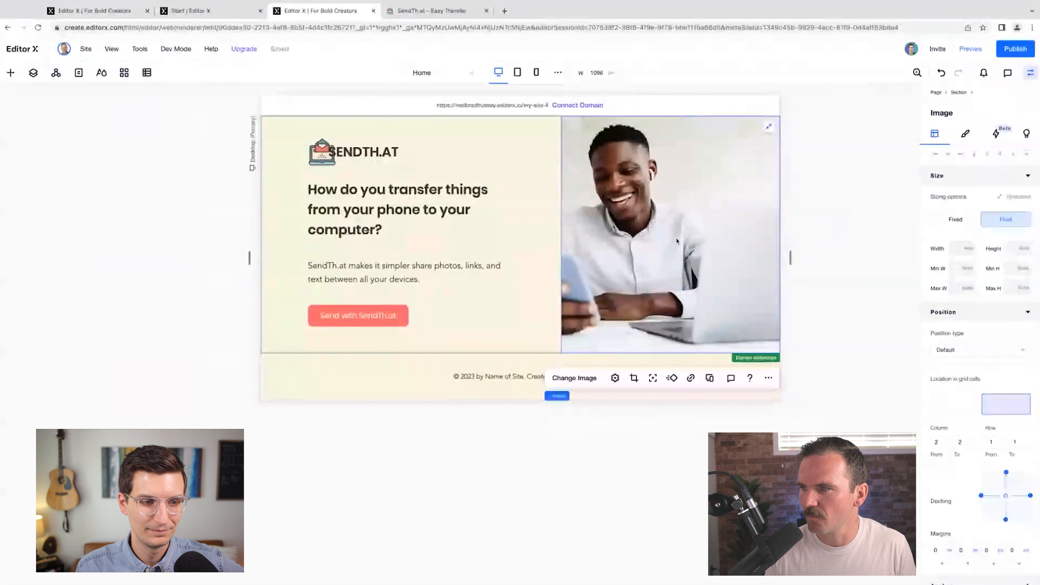
drag(790, 257, 888, 257)
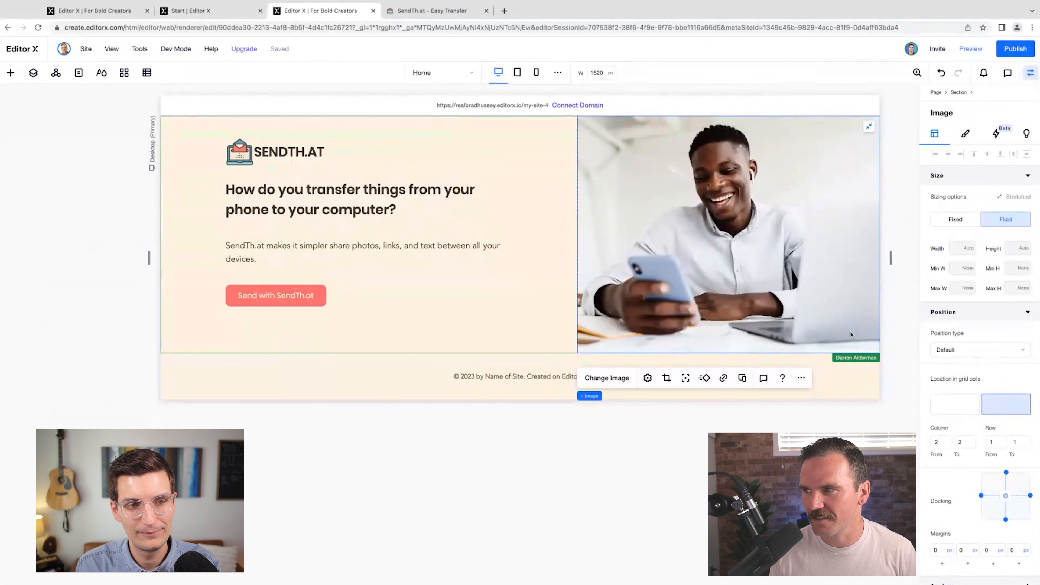
drag(890, 258, 904, 258)
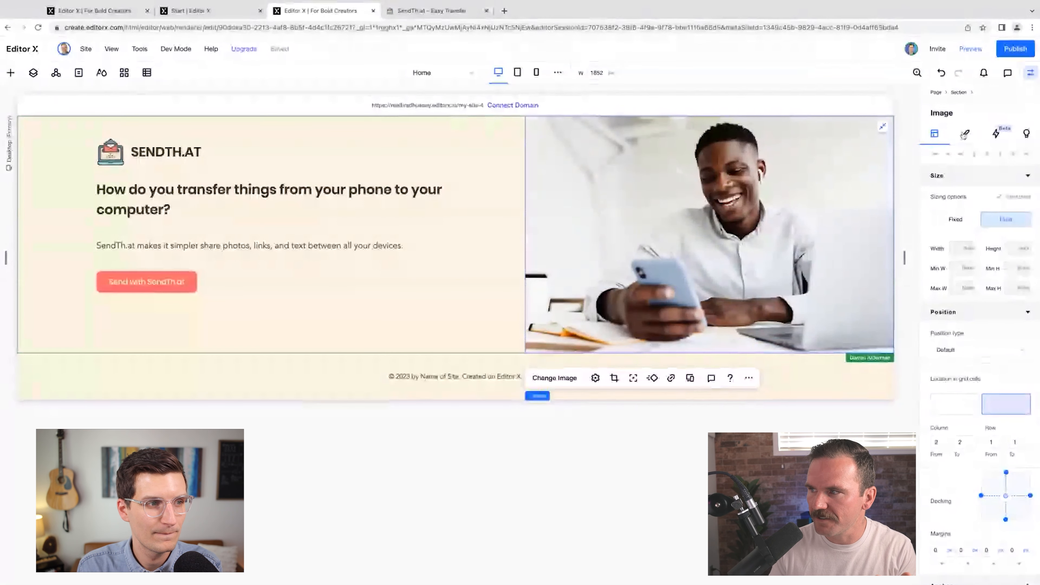
Step: Give the hero photo a coral theme background at 100% and reduce its image opacity to 25%
click(964, 134)
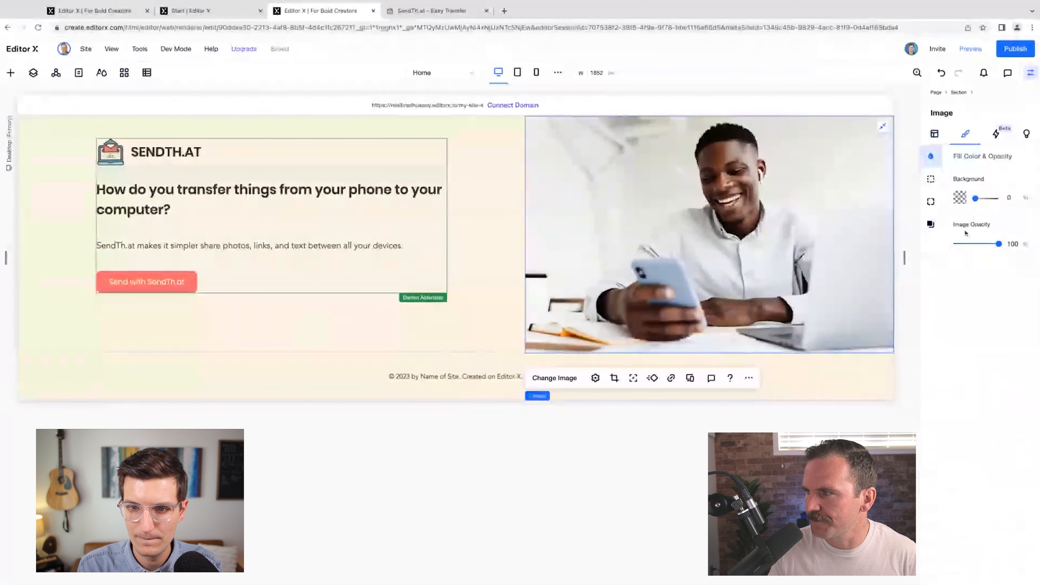
click(960, 198)
click(967, 272)
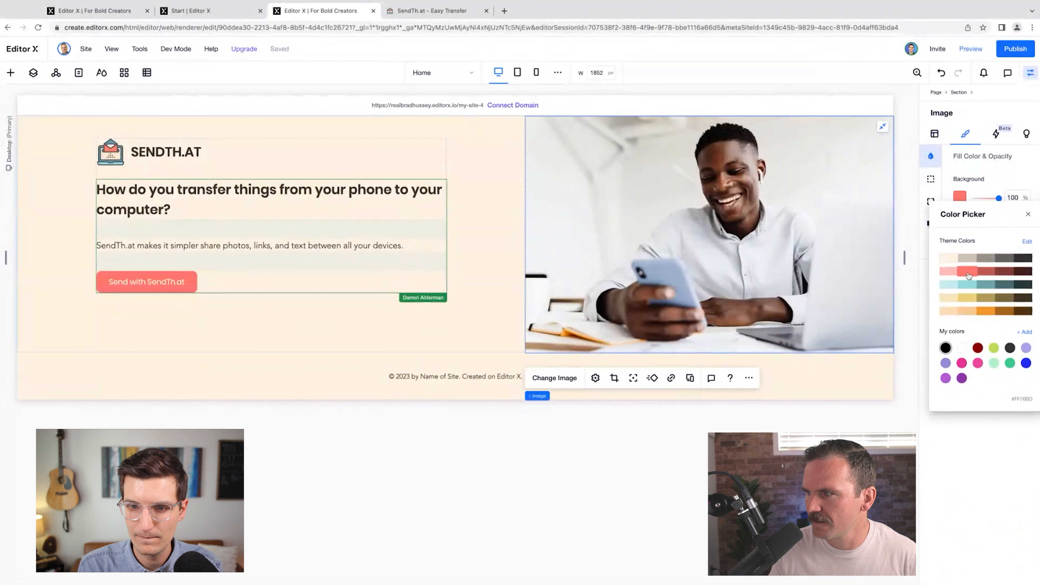
click(967, 274)
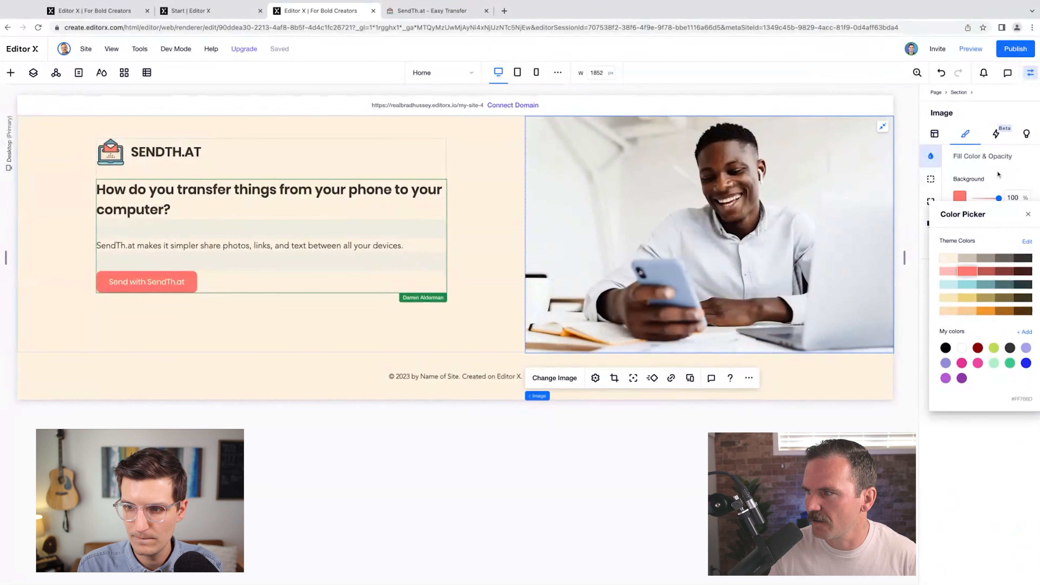
click(1028, 214)
drag(999, 245, 965, 244)
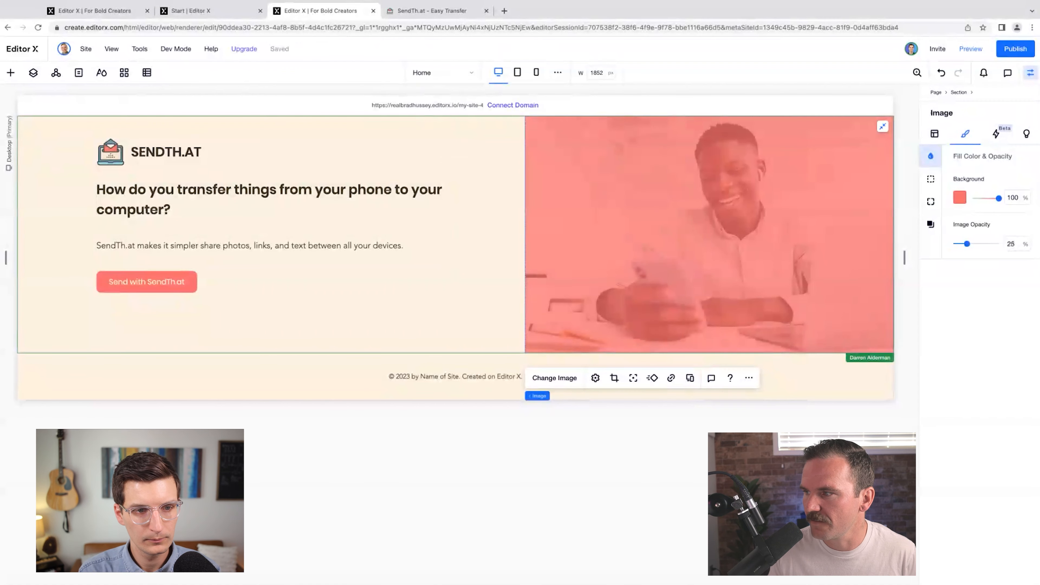
Step: Add a second image element to the hero and use the same smiling Businessman on Phone photo from Wix media
click(11, 72)
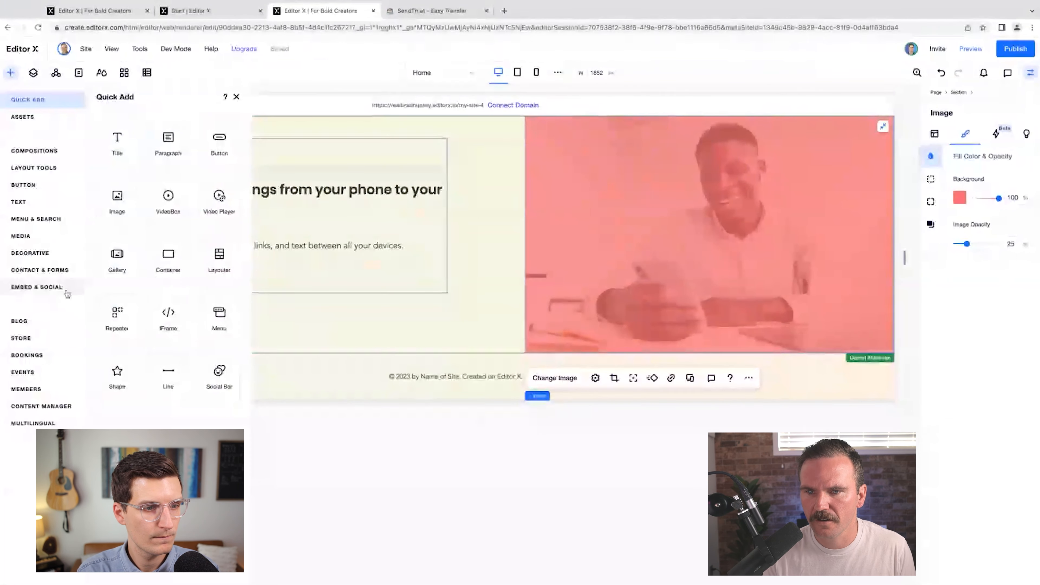
click(122, 199)
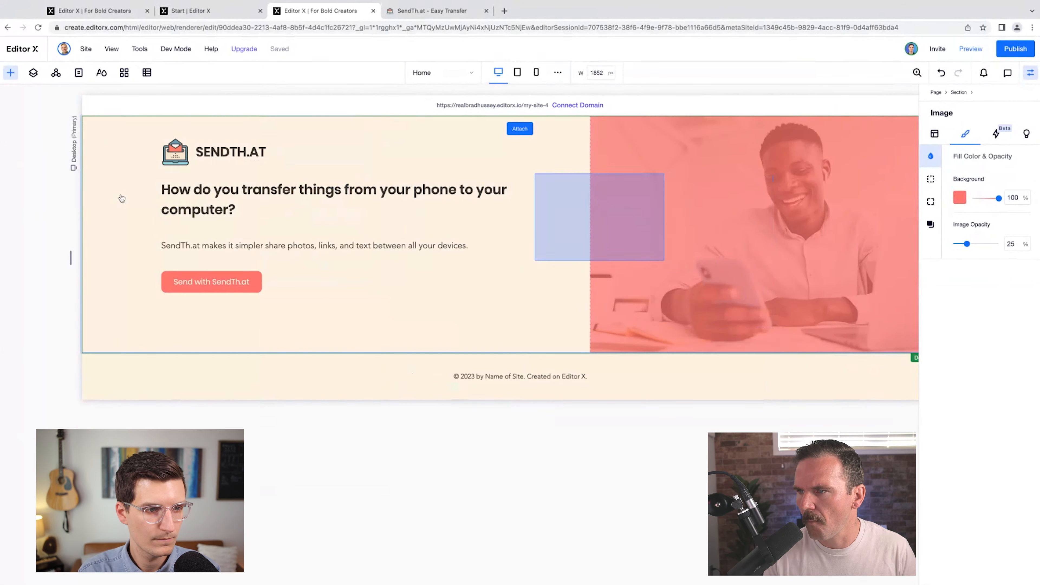
click(605, 353)
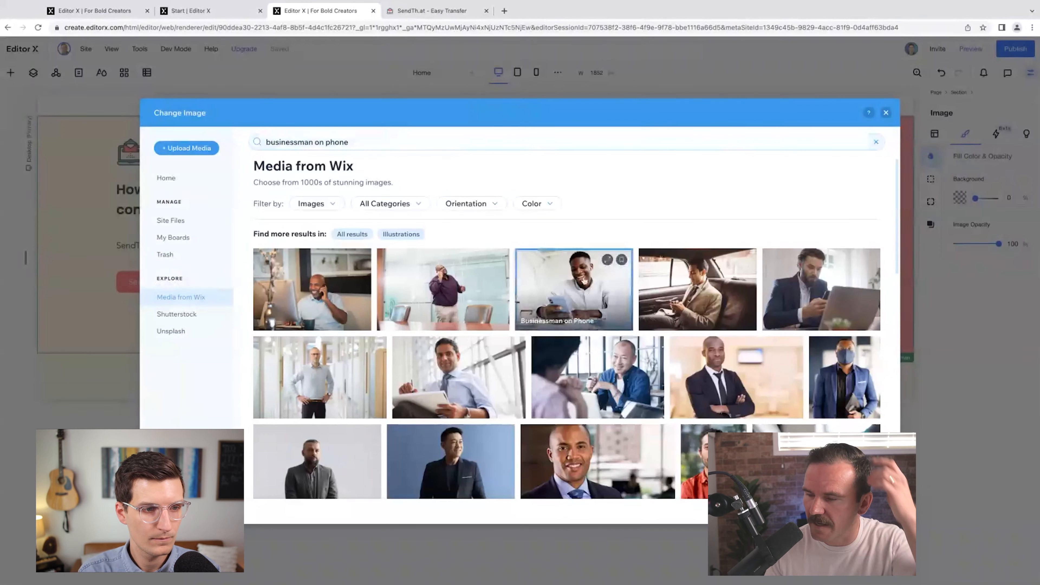
double_click(584, 282)
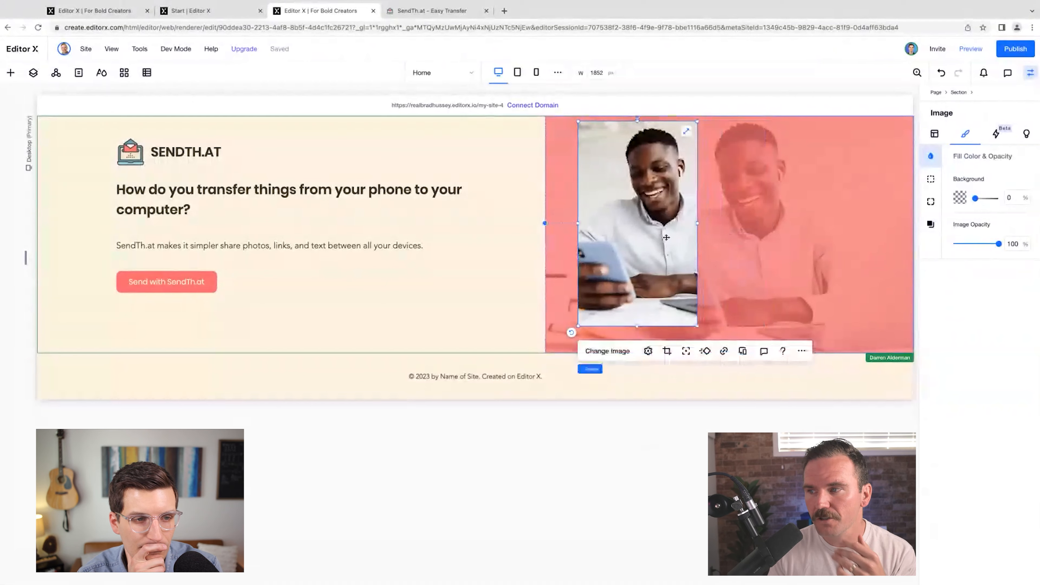
Step: Shift the portrait photo's focal point slightly to the left and place the photo across the boundary between the two columns
click(685, 351)
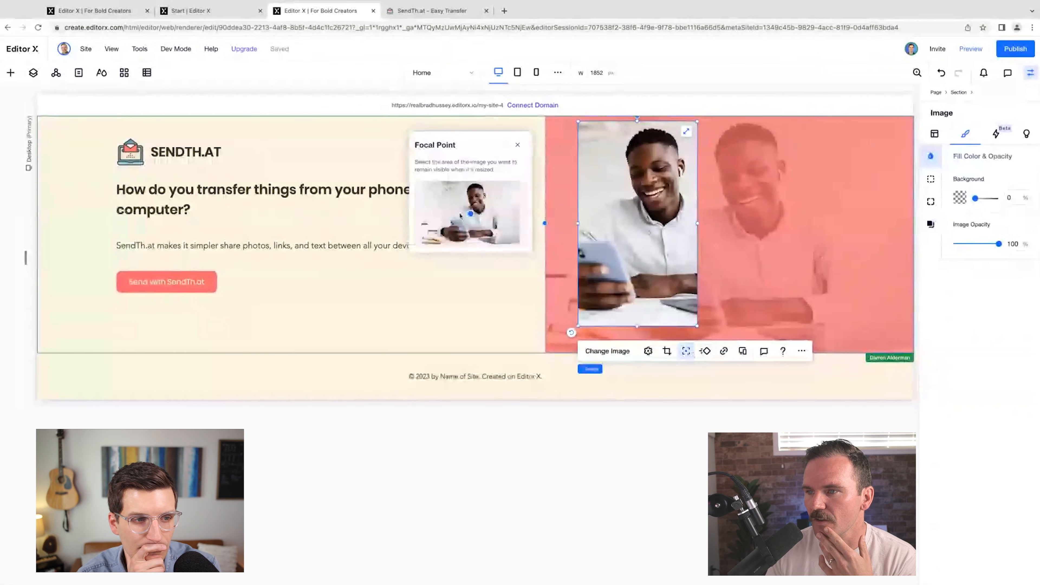
click(459, 213)
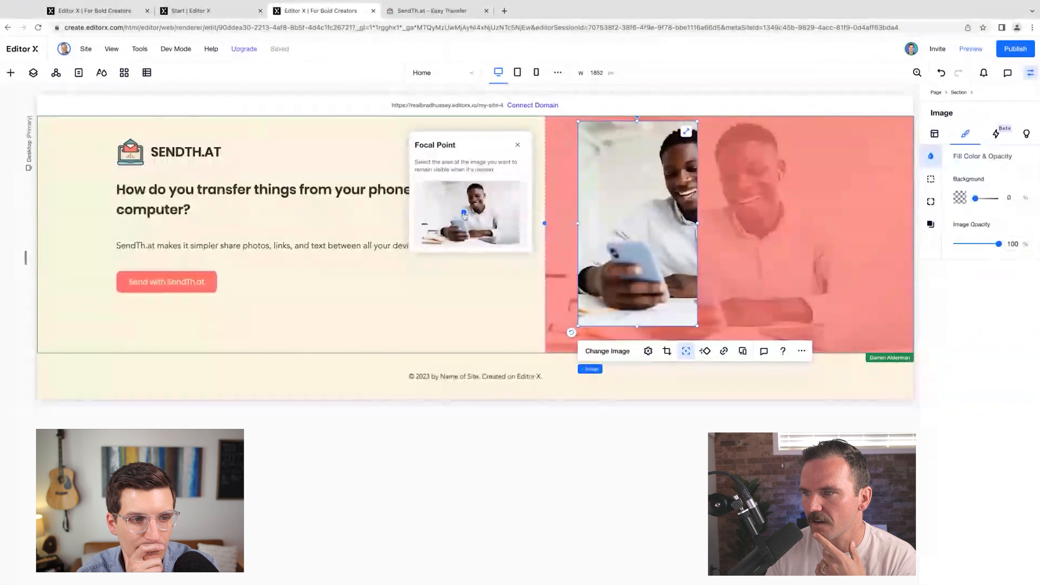
click(464, 214)
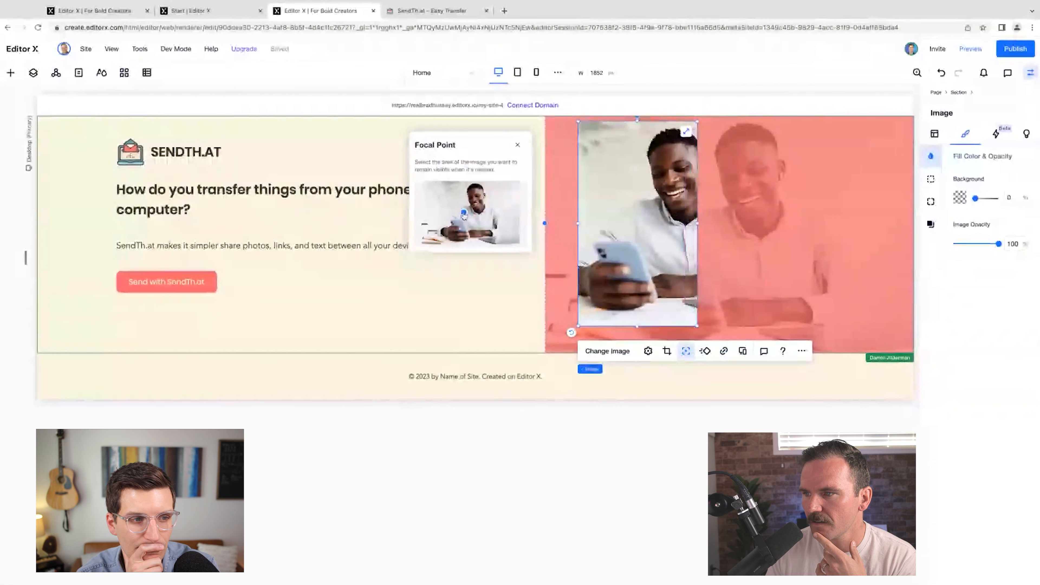
click(518, 147)
drag(645, 213, 544, 232)
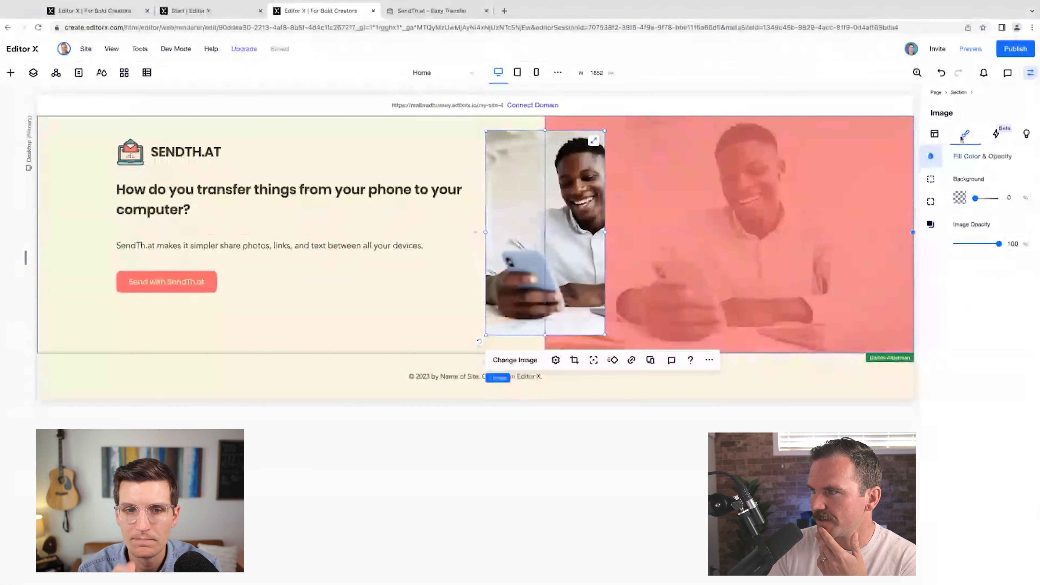
Step: Give the portrait photo a 10 px border in the darkest neutral theme color
click(931, 180)
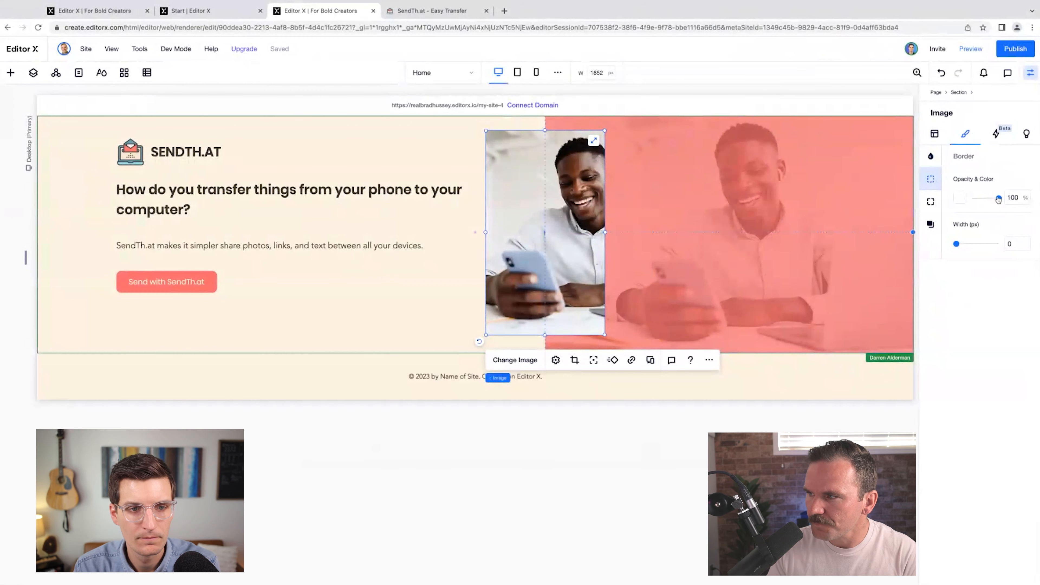
click(960, 198)
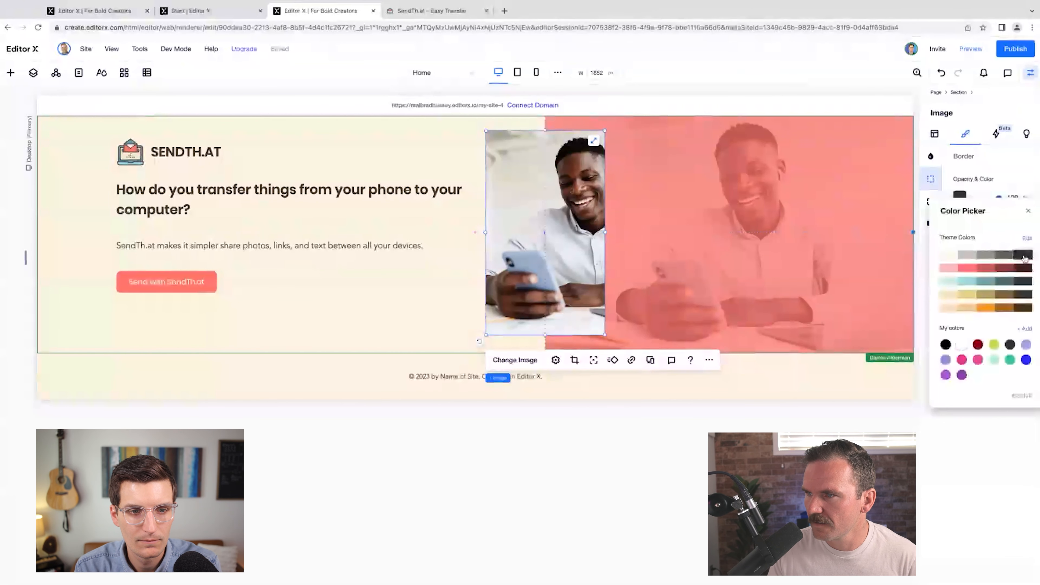
click(996, 180)
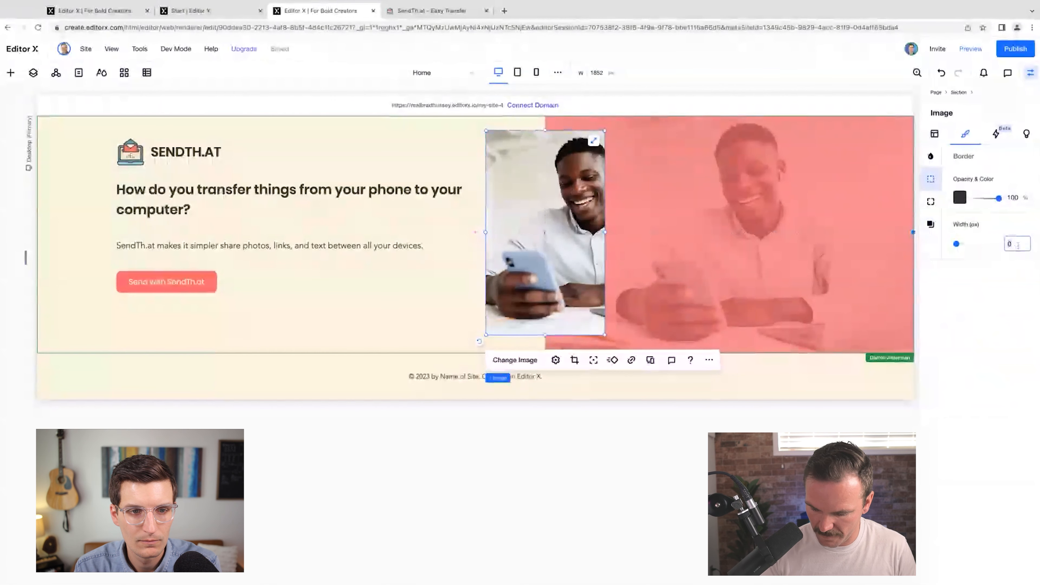
click(1018, 245)
text(10)
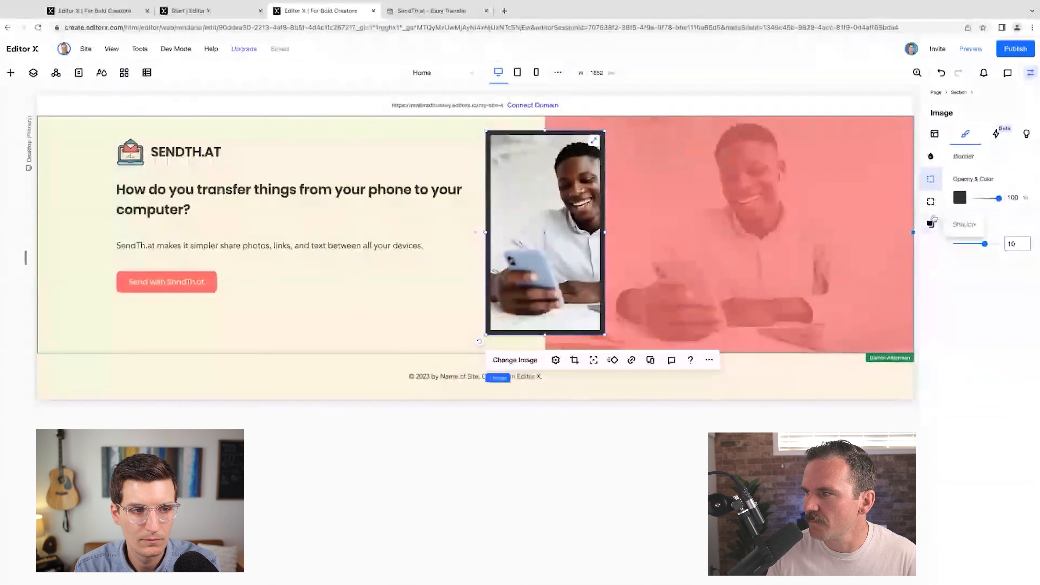
Step: Round all corners of the portrait photo to a 20 px radius and adjust its position over the column boundary
click(930, 201)
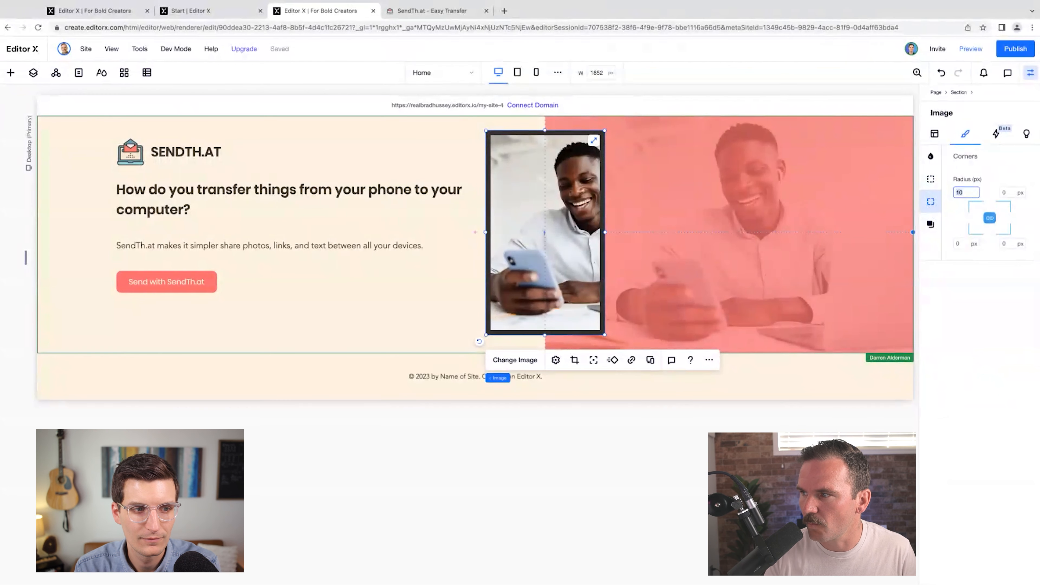
key(Tab)
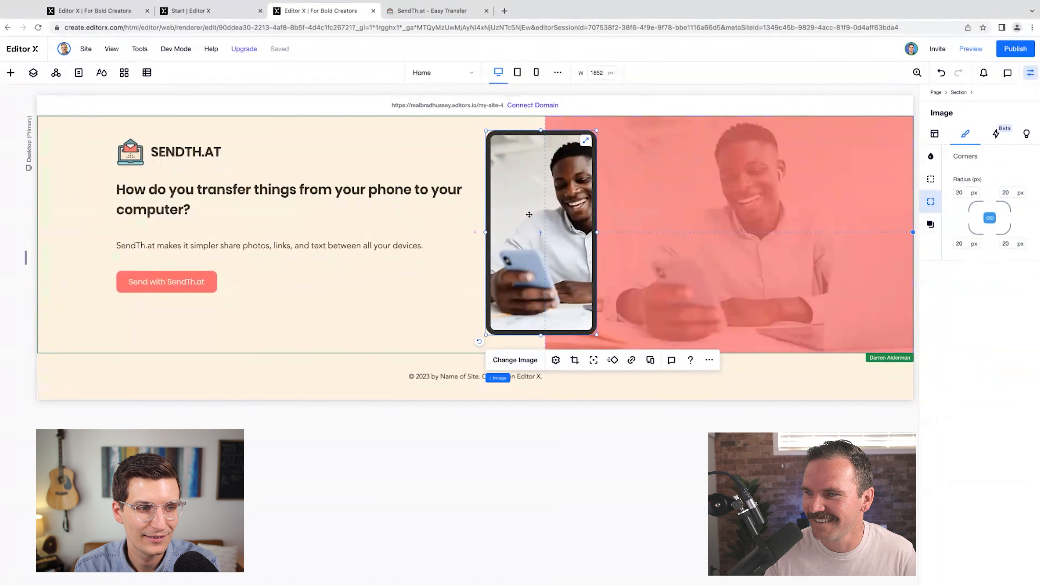
drag(525, 204, 530, 207)
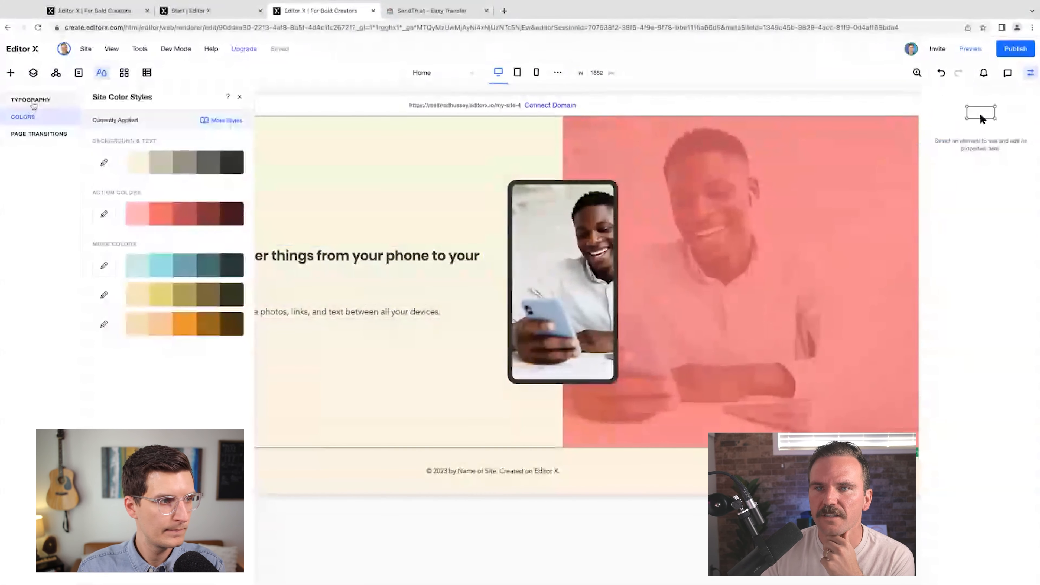
Step: Review the site typography styles, enlarge the hero heading and lighten the paragraph text to gray
click(31, 99)
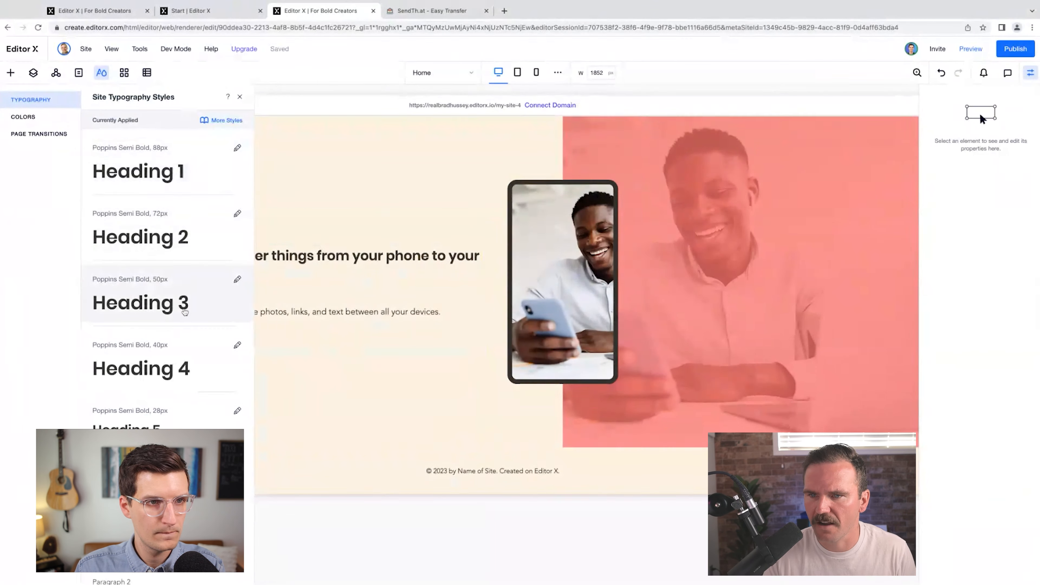
click(270, 257)
double_click(253, 312)
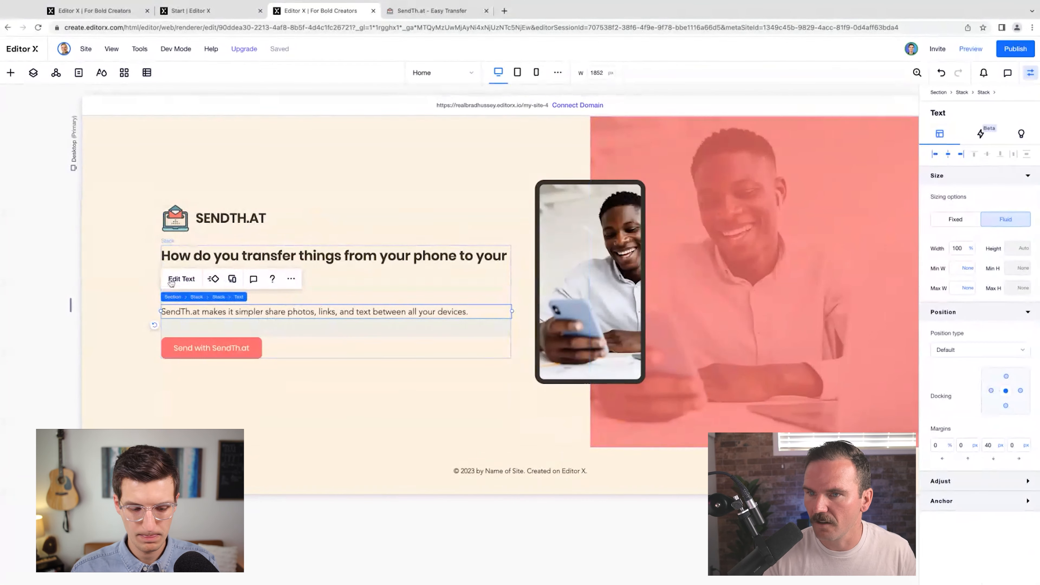
click(412, 261)
click(462, 279)
click(369, 395)
Step: Enlarge the Send with SendTh.at button and its label within the left-column stack
click(211, 348)
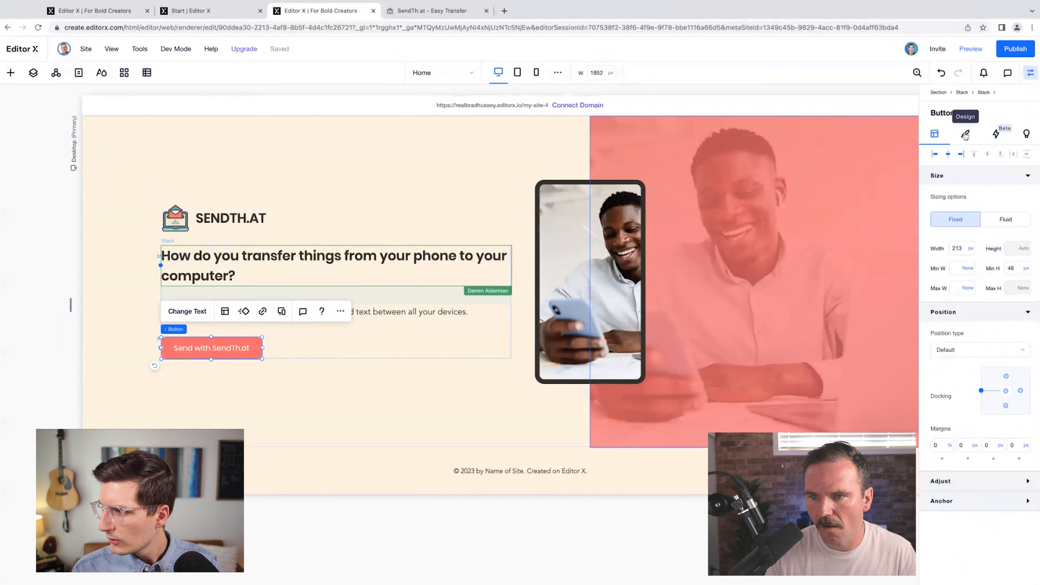
right_click(296, 342)
click(326, 345)
click(518, 303)
click(520, 472)
click(541, 342)
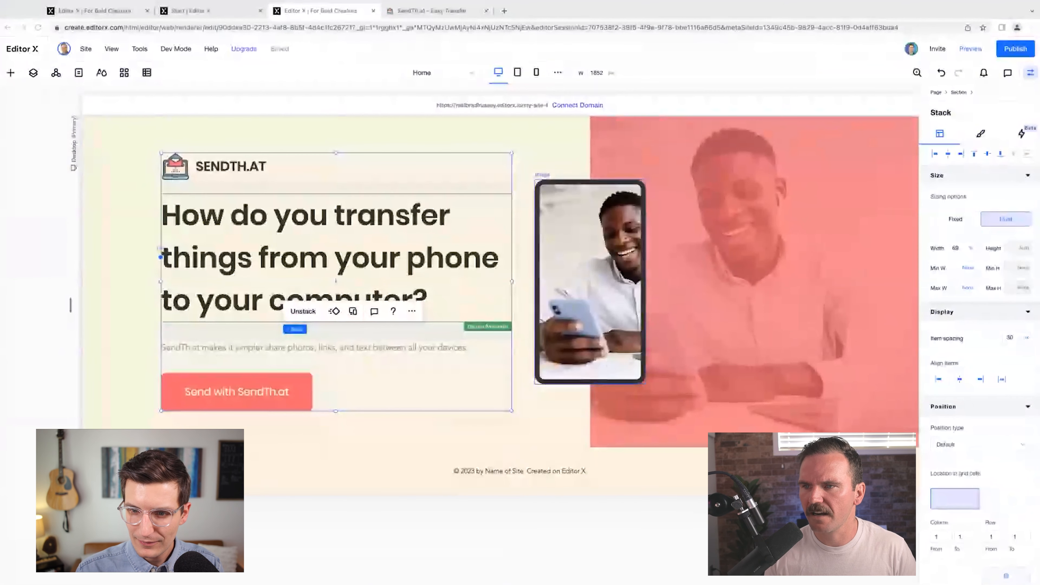
Step: Add a blank section below the hero and fill its background with the darkest neutral theme color
click(520, 447)
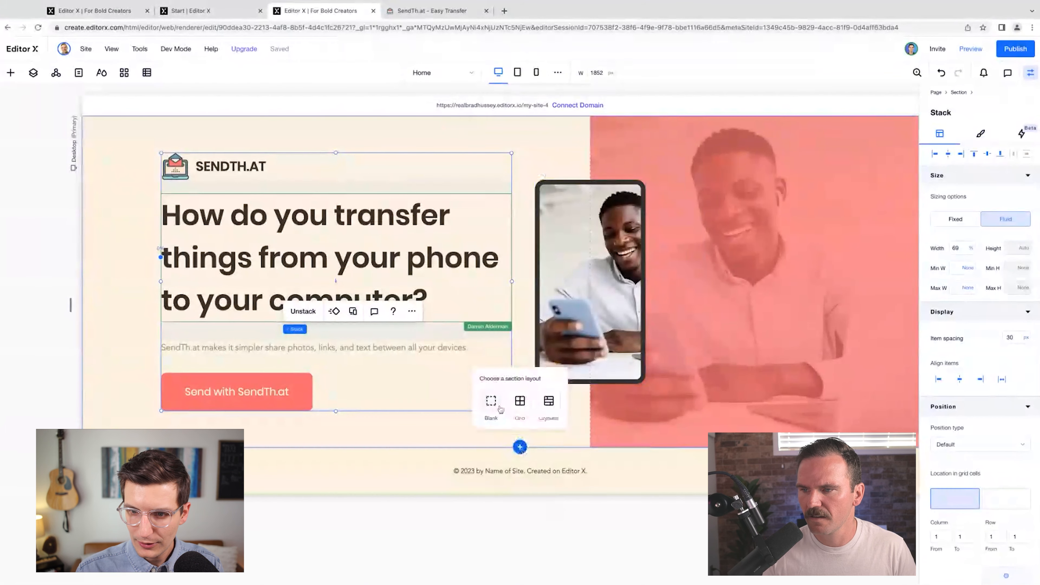
click(491, 404)
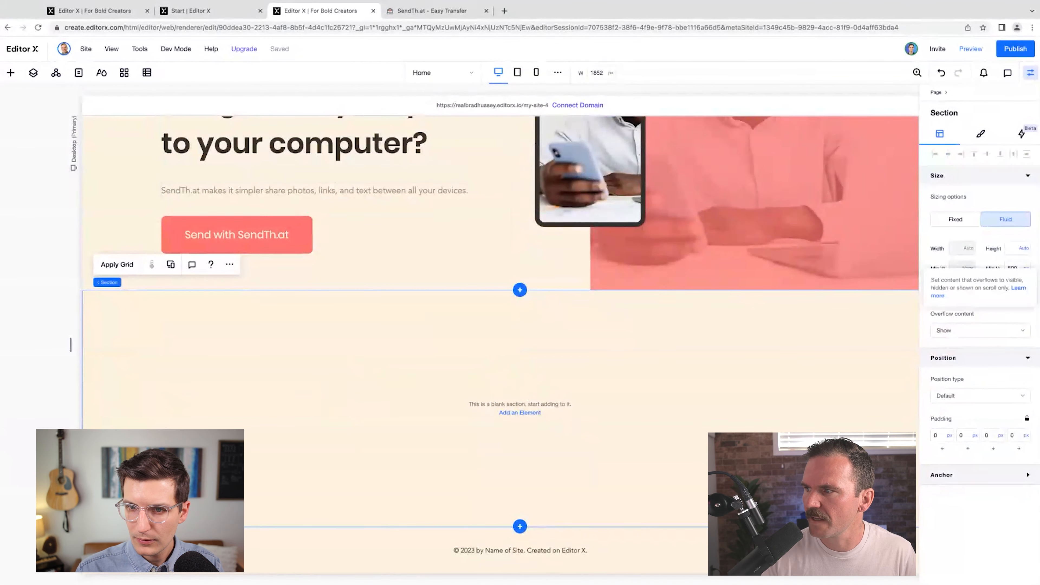
click(981, 133)
click(938, 243)
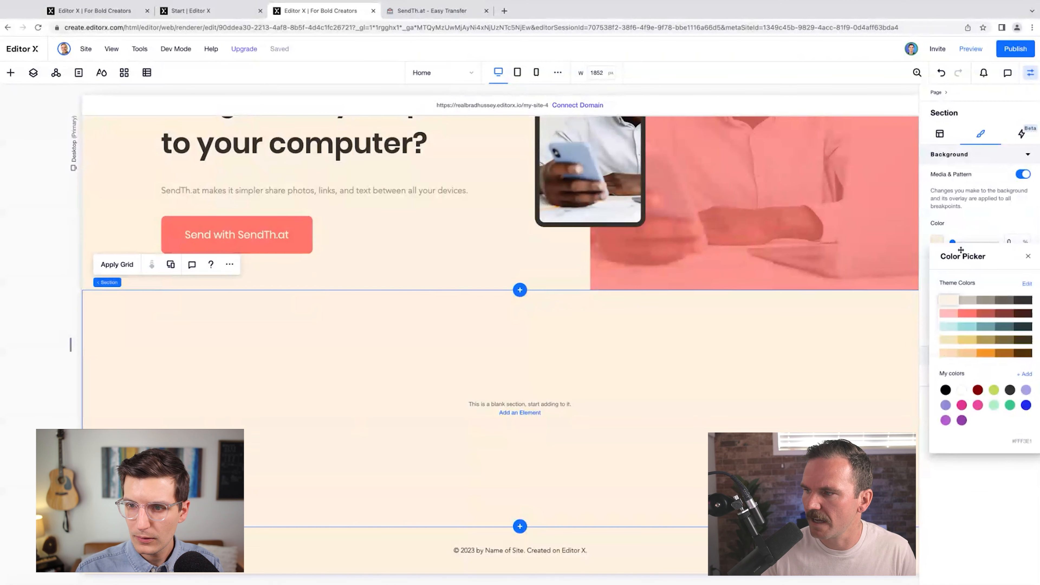
click(1023, 302)
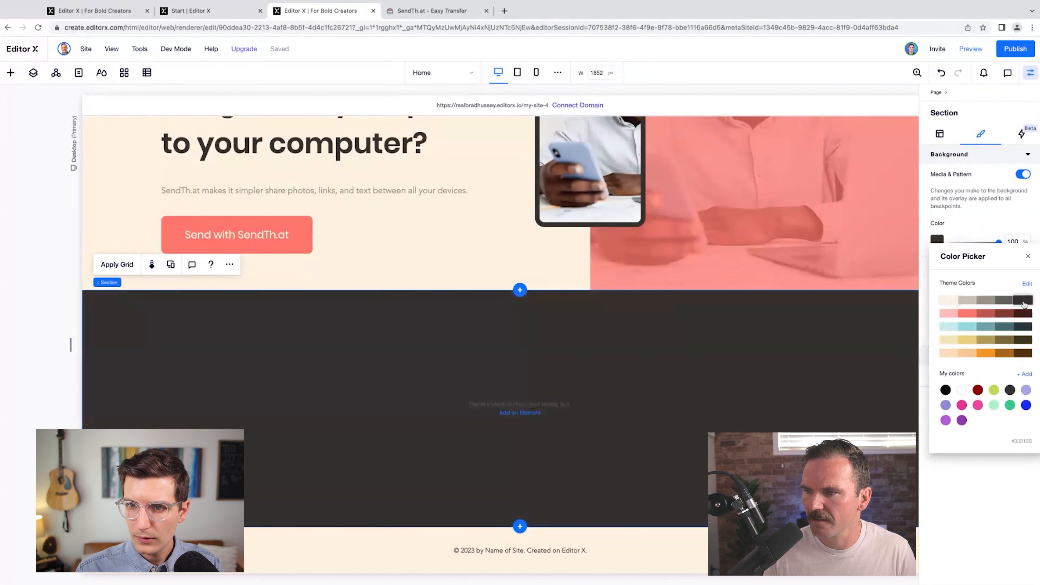
click(1027, 198)
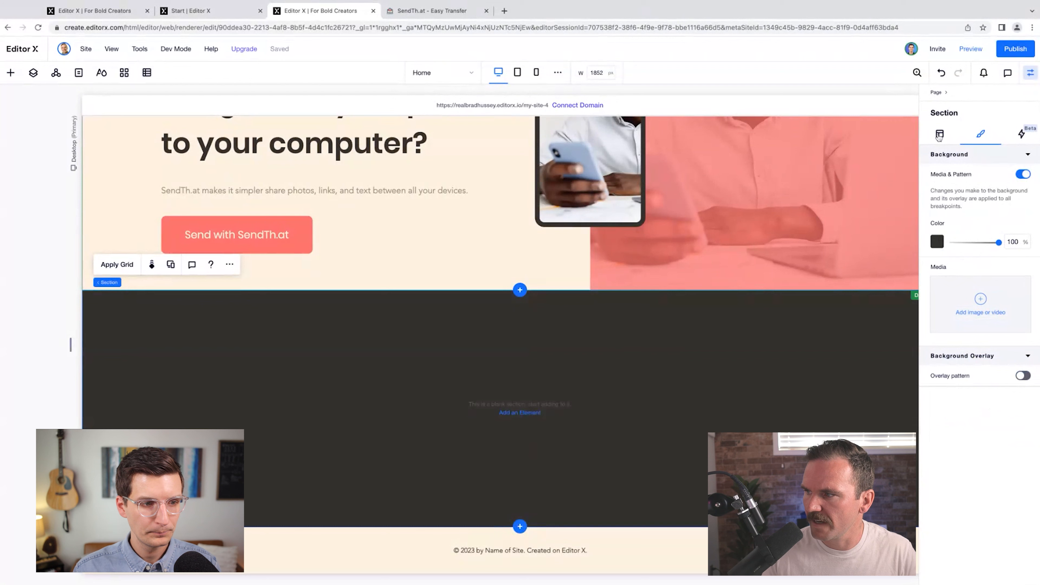
Step: Set the minimum height of the dark section below the hero to 200 px
click(940, 134)
click(1016, 268)
text(2)
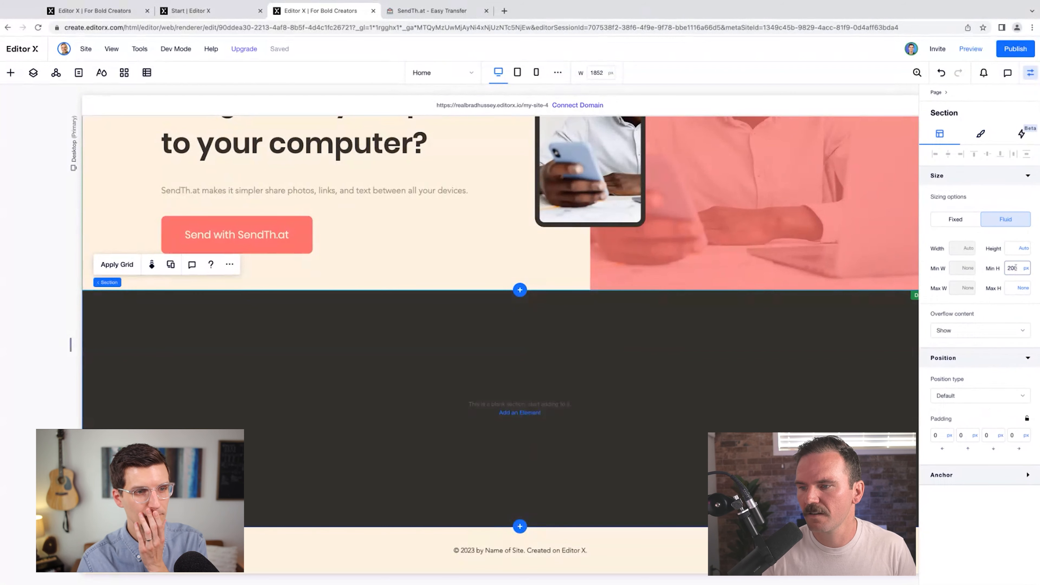
text(00)
key(Return)
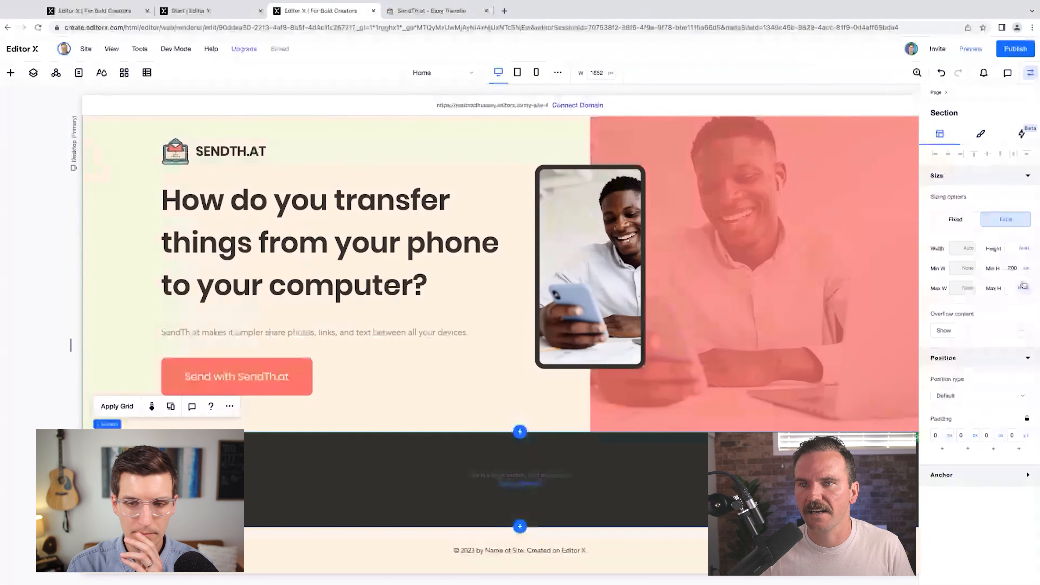
Step: Add the title "How does SendTh.at work?" to the dark section and align it to the section's vertical middle
click(10, 73)
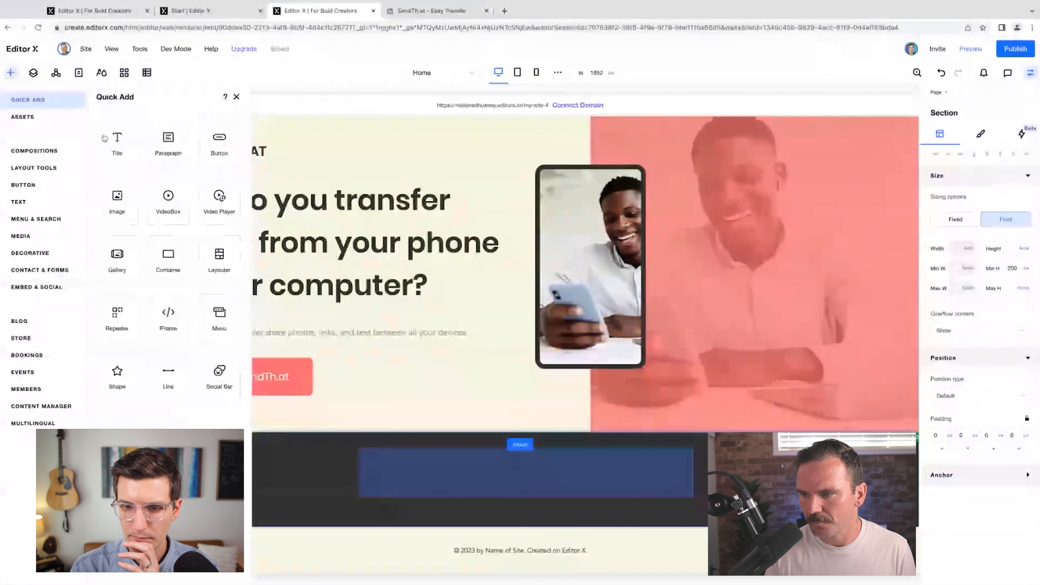
drag(105, 137, 376, 476)
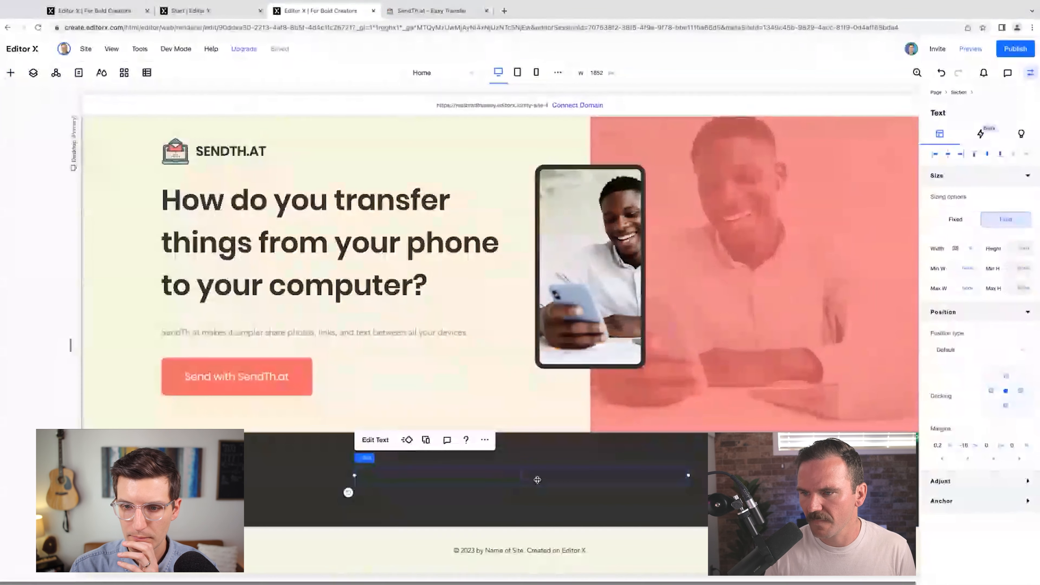
click(375, 440)
click(403, 422)
click(418, 473)
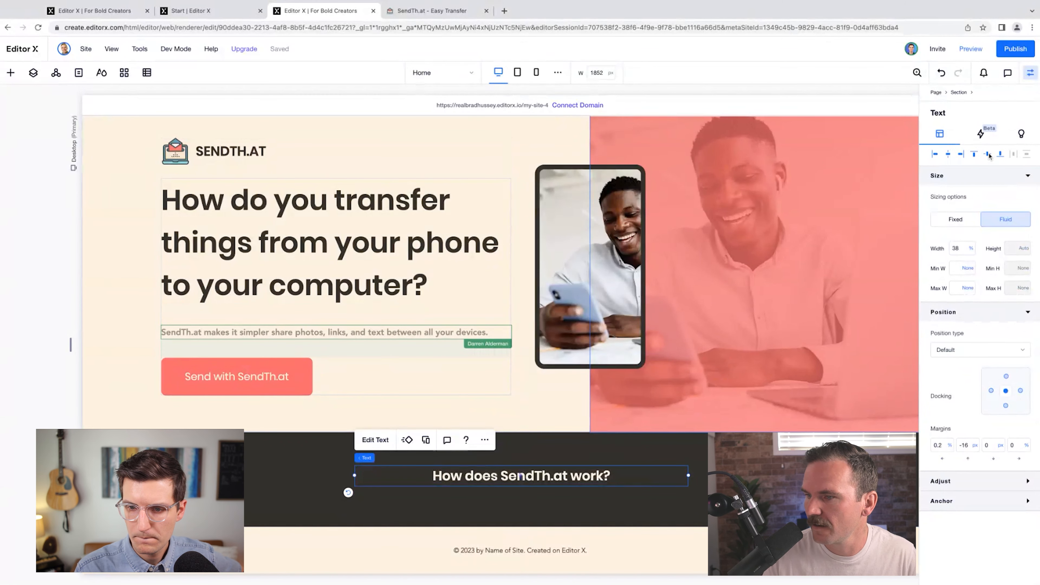
click(988, 156)
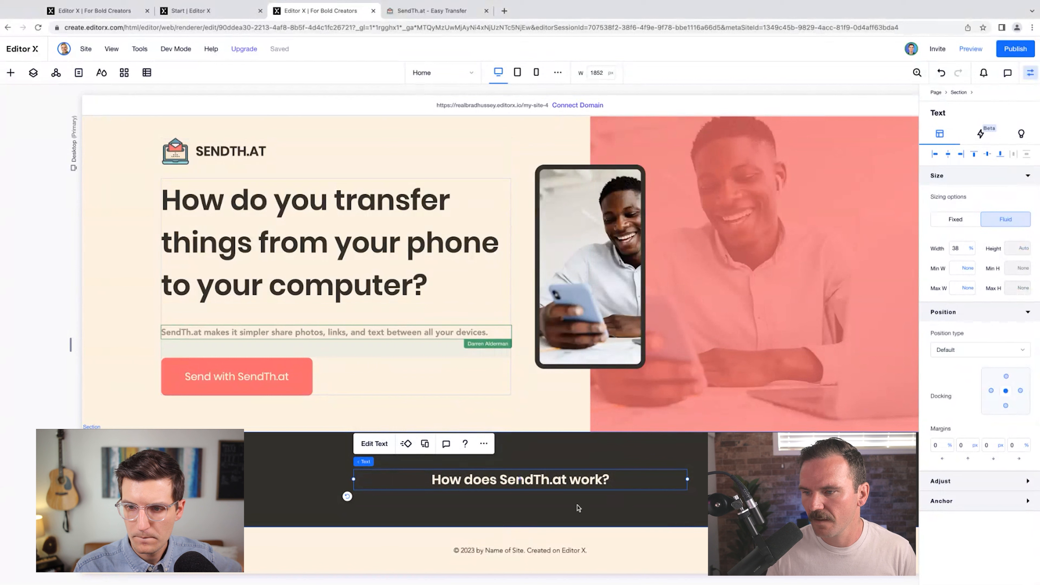
Step: Review the layout and wording of the Upload, Enter and Receive steps on the existing SendTh.at page
click(520, 528)
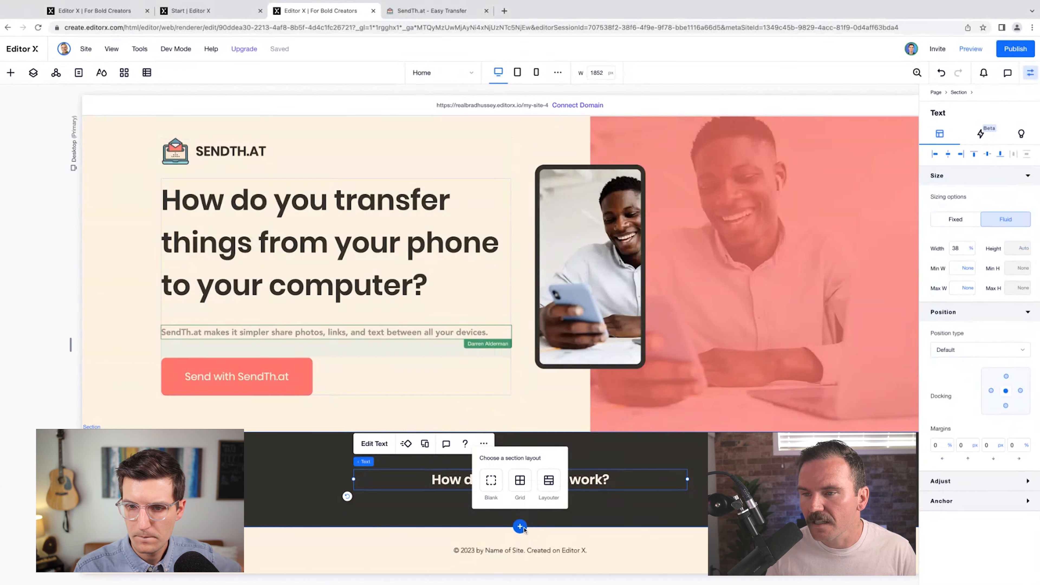
click(47, 392)
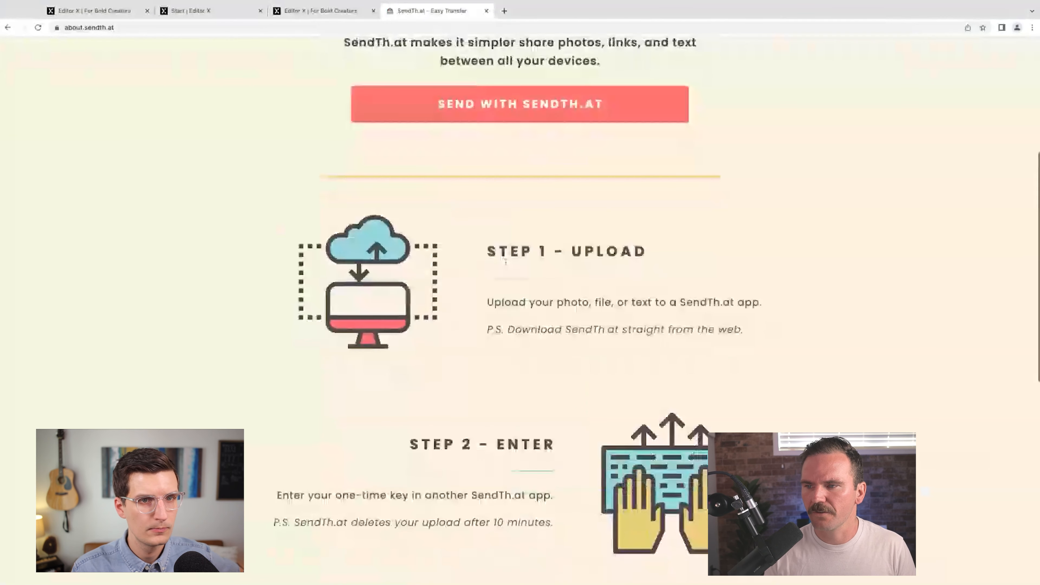
scroll(503, 248, down, 5)
scroll(503, 248, down, 4)
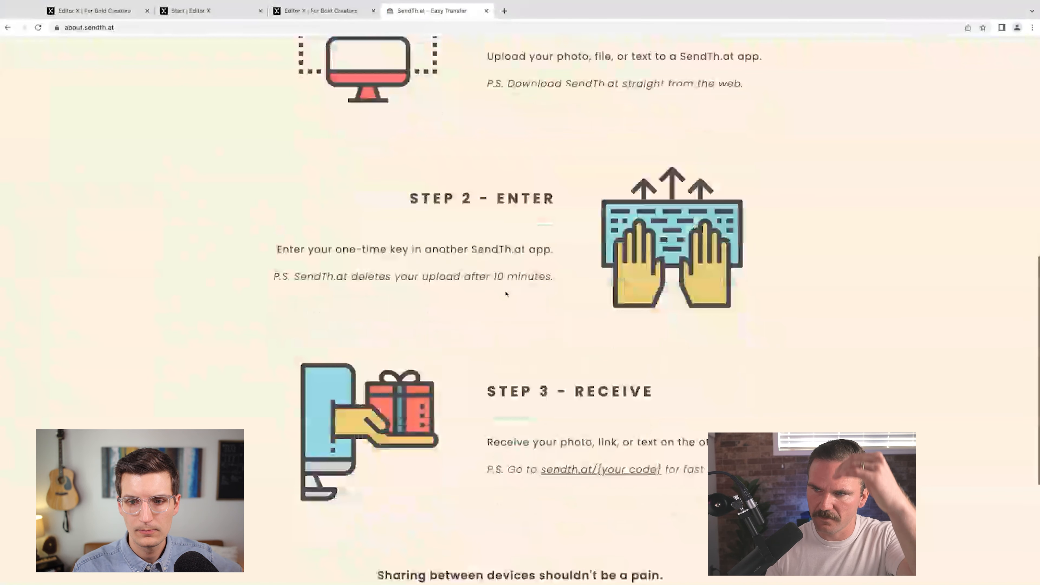
scroll(507, 293, up, 6)
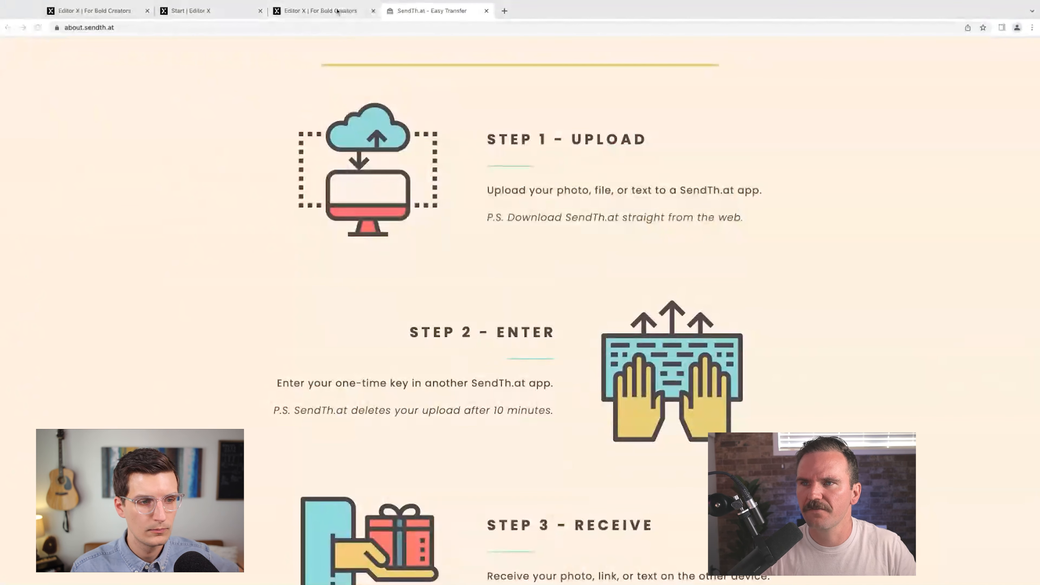
click(342, 10)
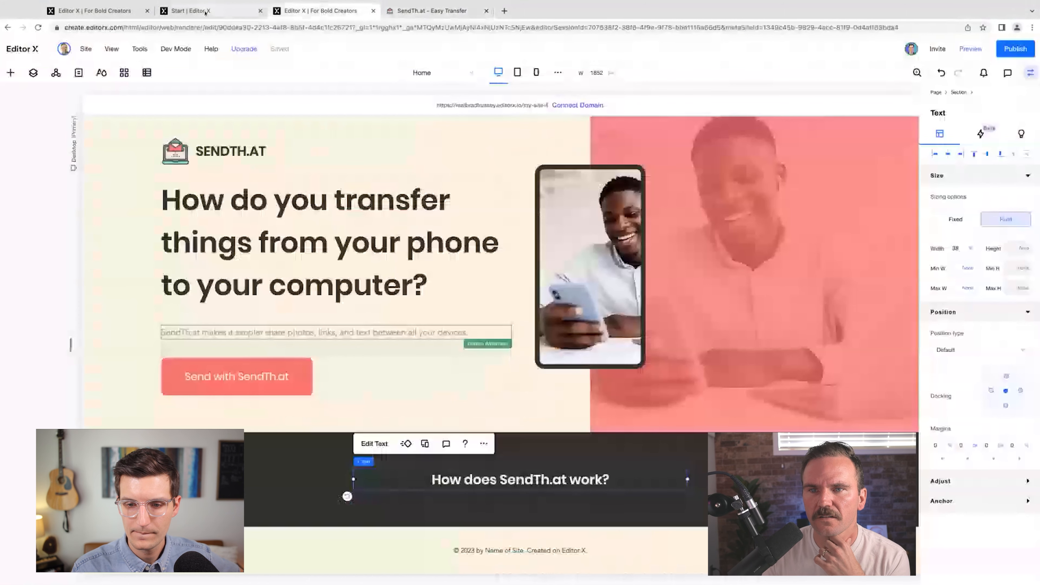
Step: Insert the Features composition with three numbered cards on a dark striped background below the title section
click(11, 72)
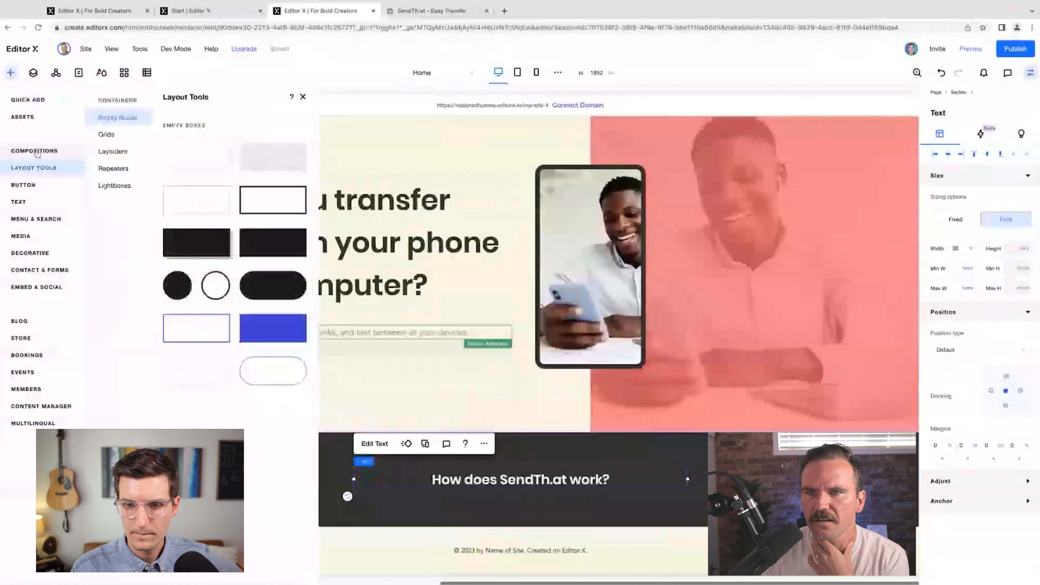
click(36, 151)
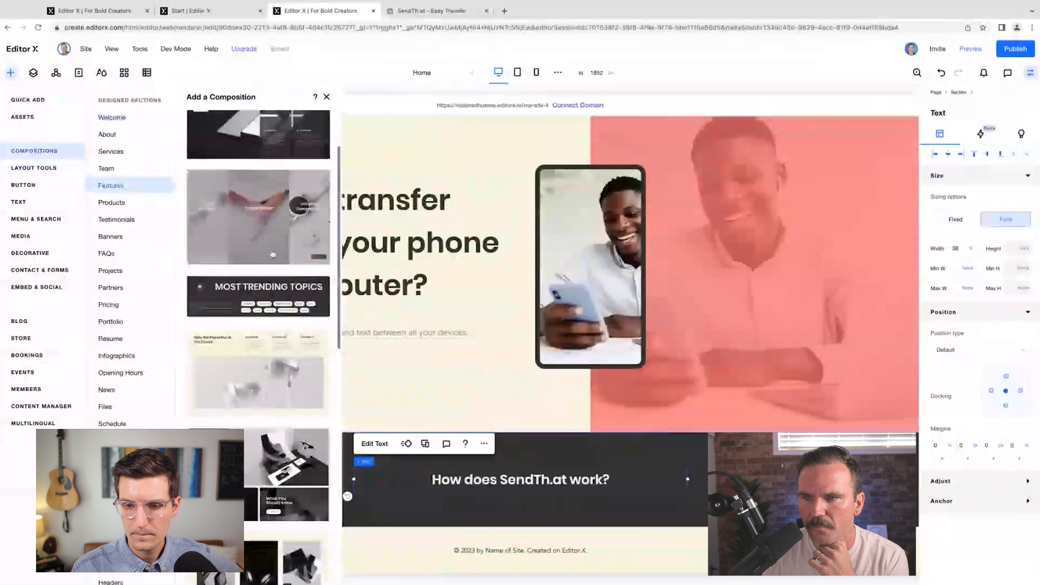
scroll(272, 254, down, 3)
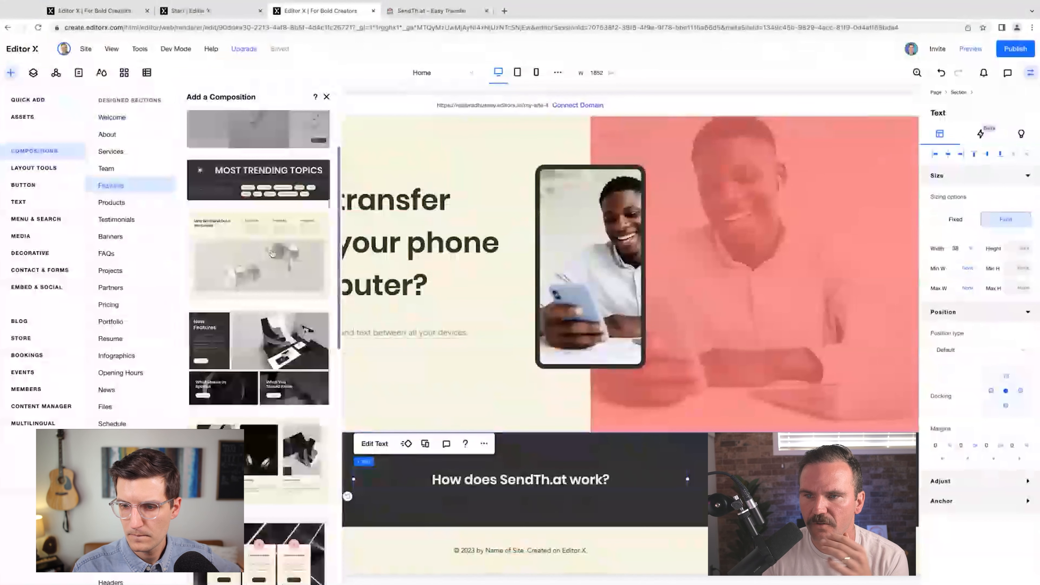
scroll(272, 254, down, 2)
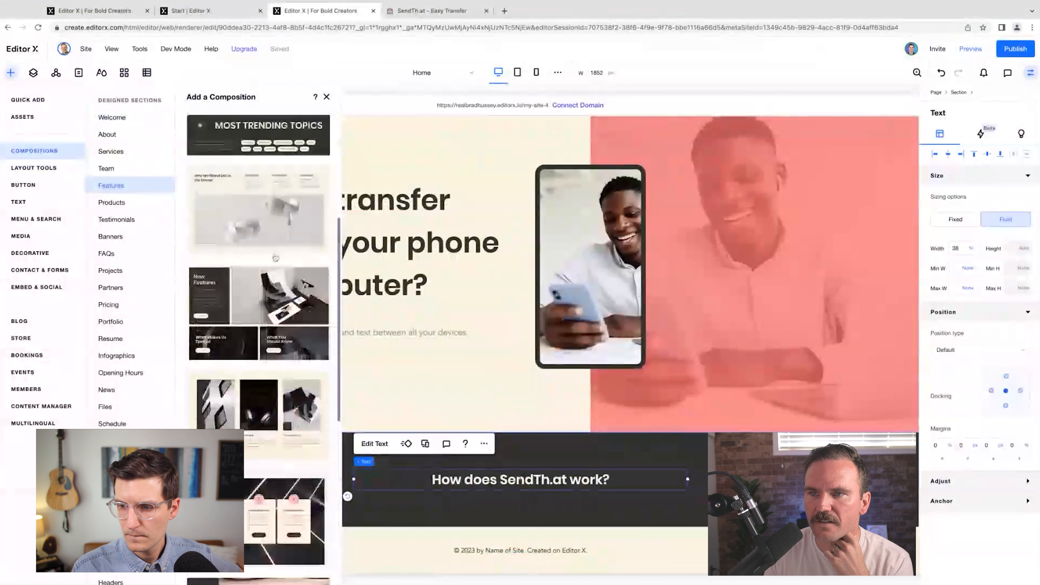
scroll(276, 257, up, 6)
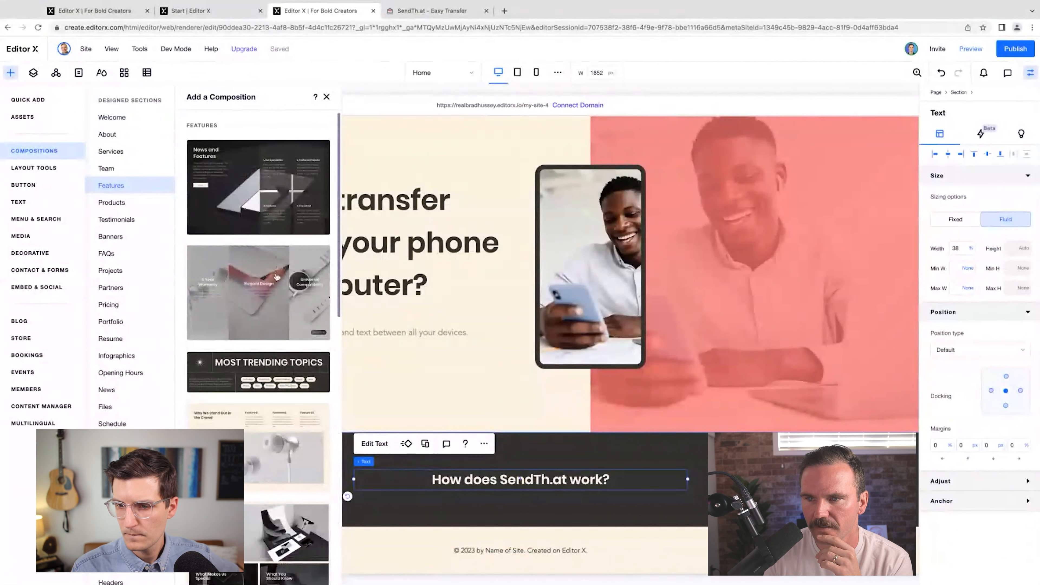
scroll(276, 277, down, 10)
scroll(278, 398, up, 4)
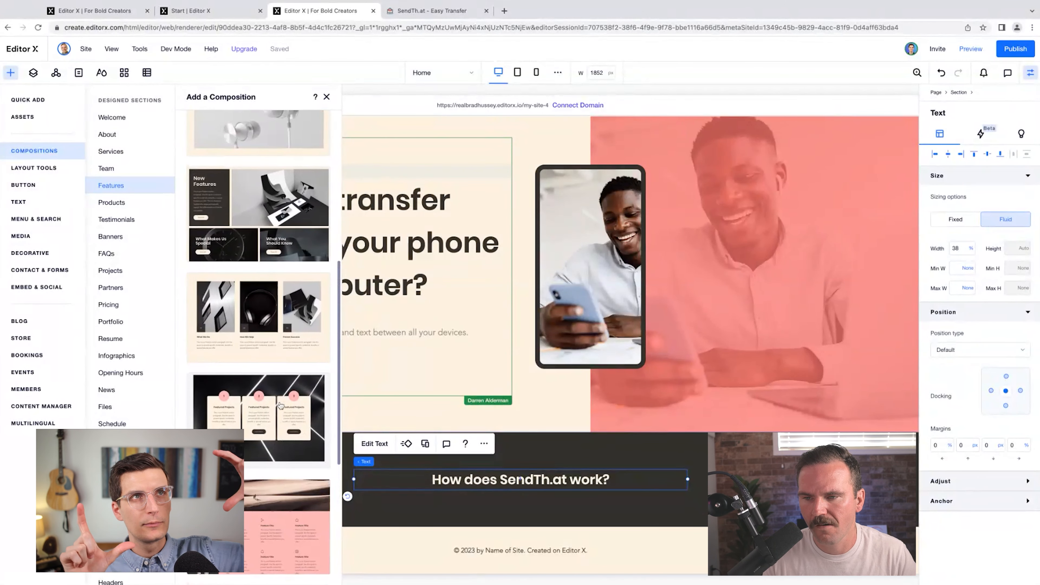
scroll(278, 413, up, 1)
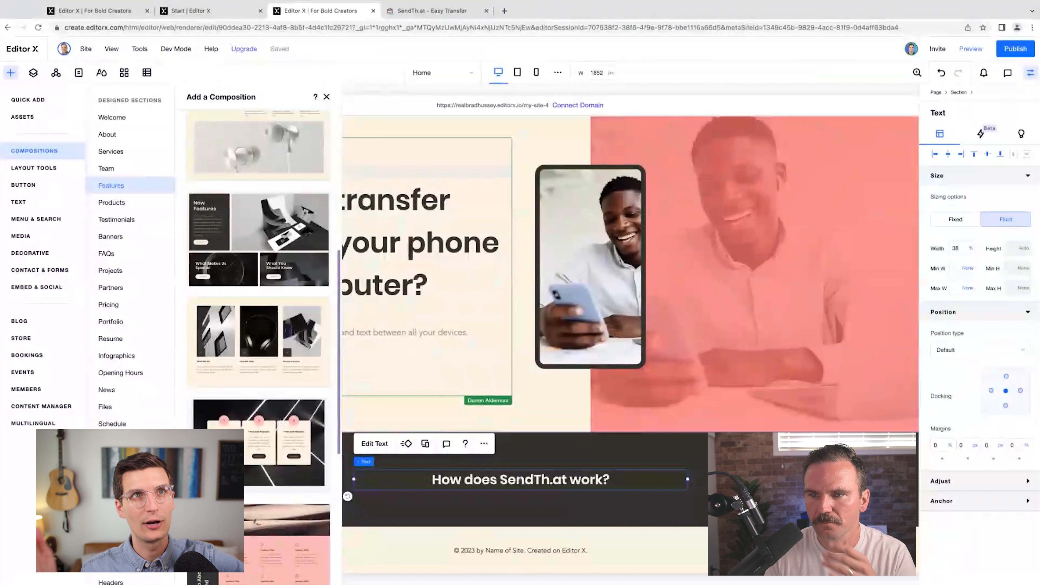
scroll(259, 328, up, 1)
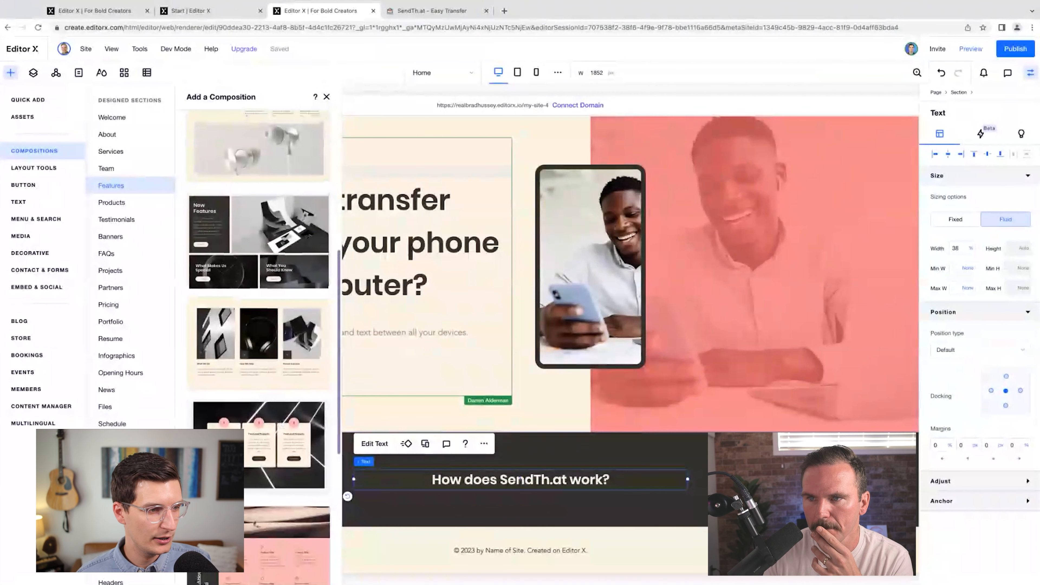
scroll(258, 328, up, 1)
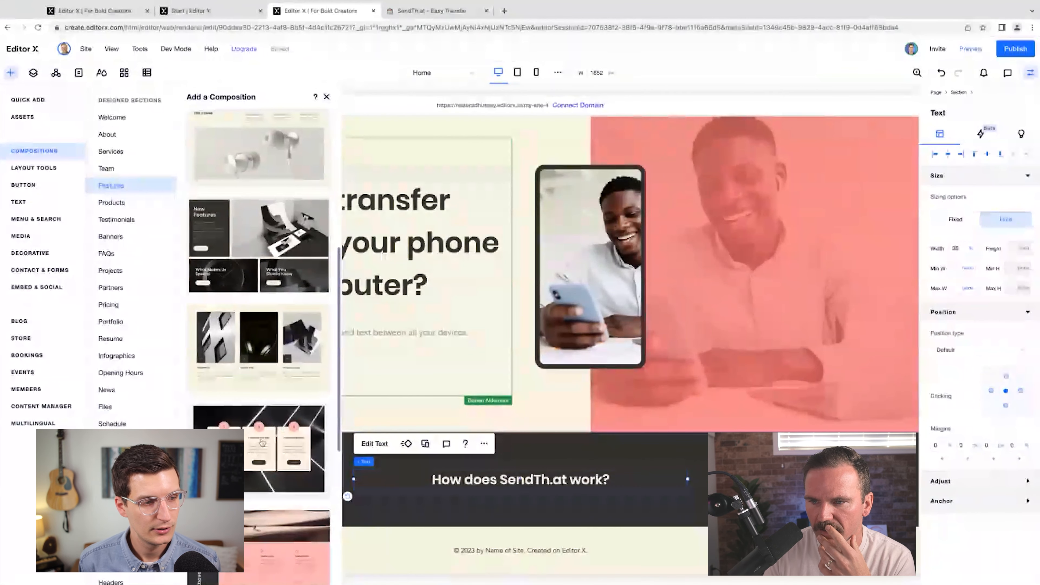
click(278, 453)
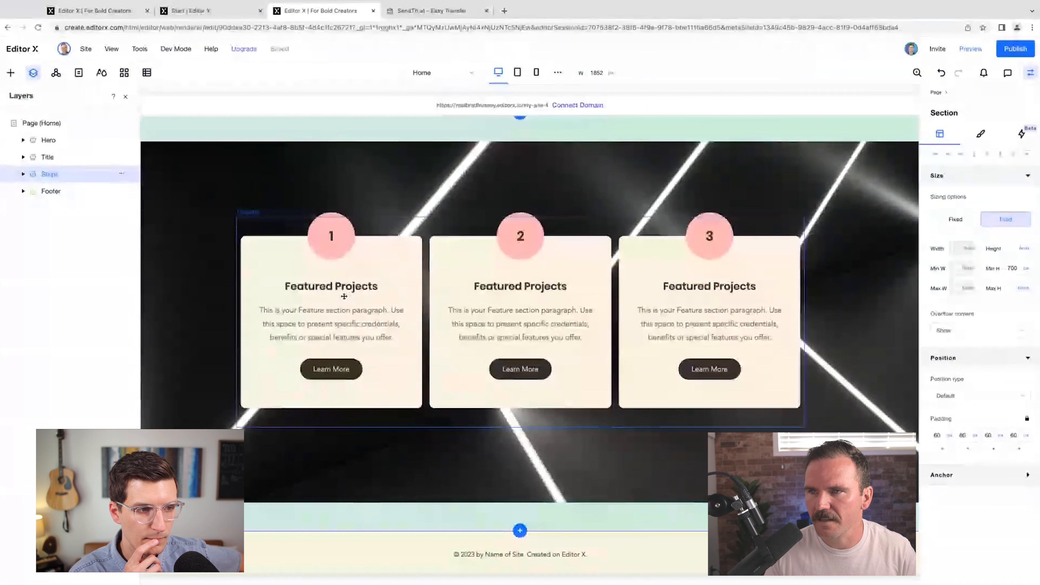
Step: Compare the Step 1 - Upload heading and text on the existing SendTh.at page with the new numbered cards
click(459, 15)
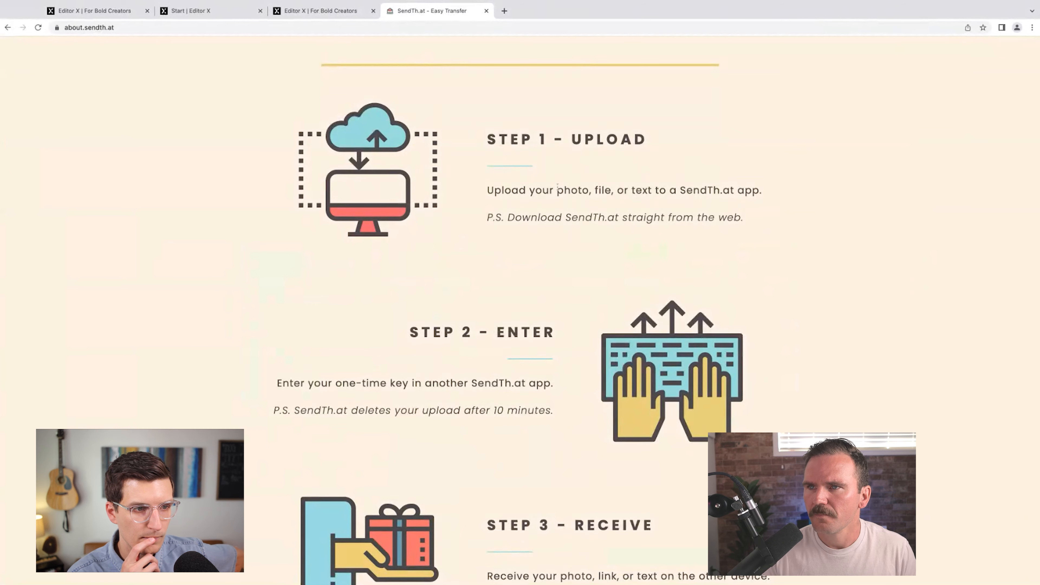
click(324, 10)
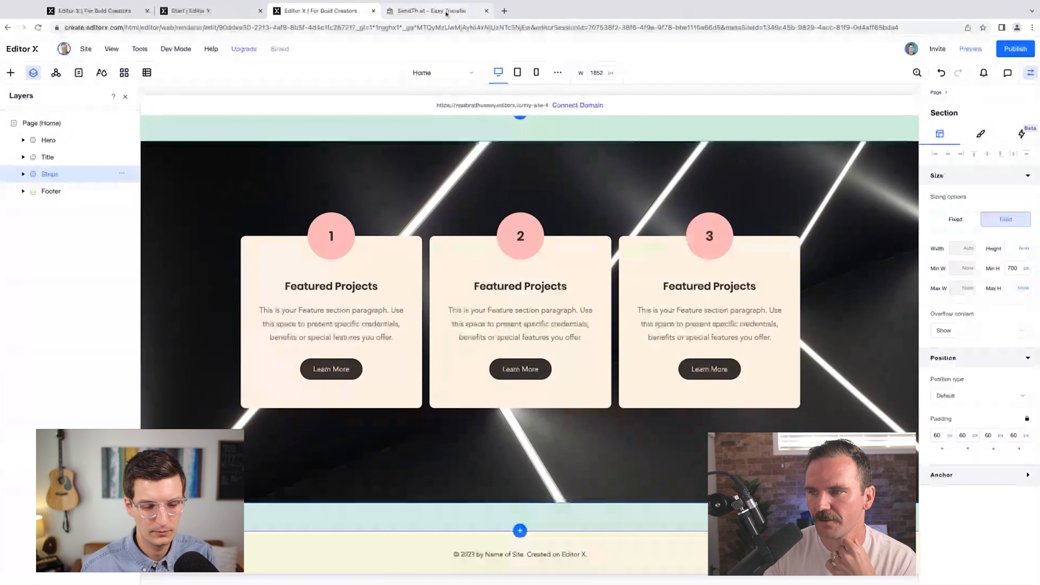
click(454, 11)
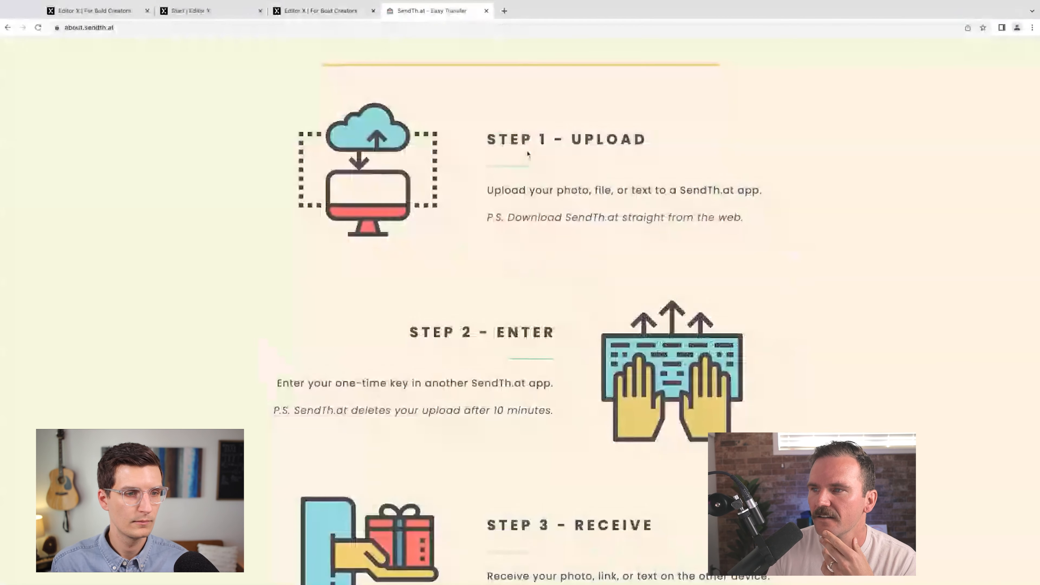
drag(585, 140, 658, 153)
click(324, 11)
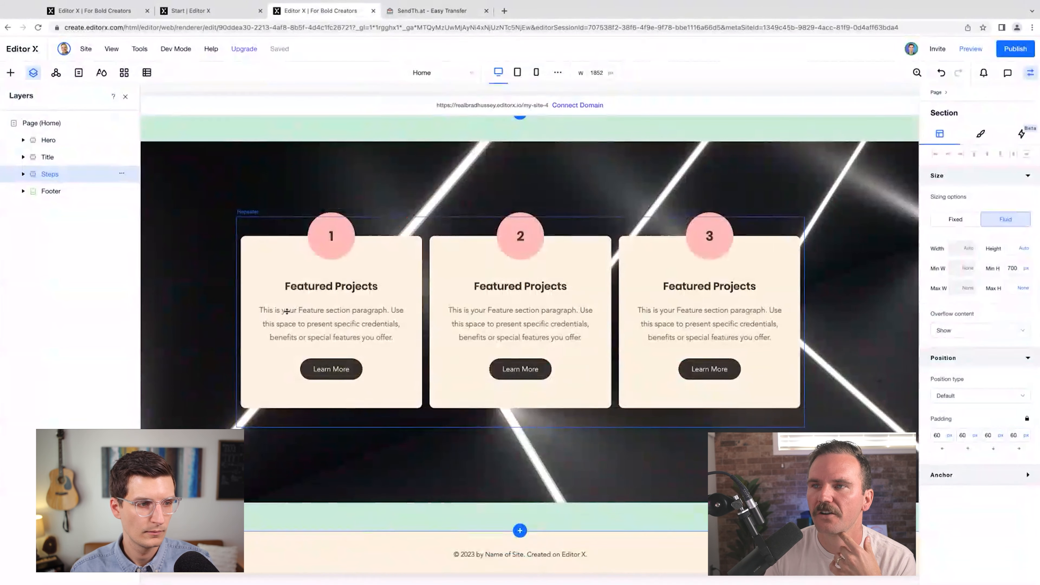
Step: Remove the Learn More button from the numbered cards' stack
click(353, 369)
click(353, 370)
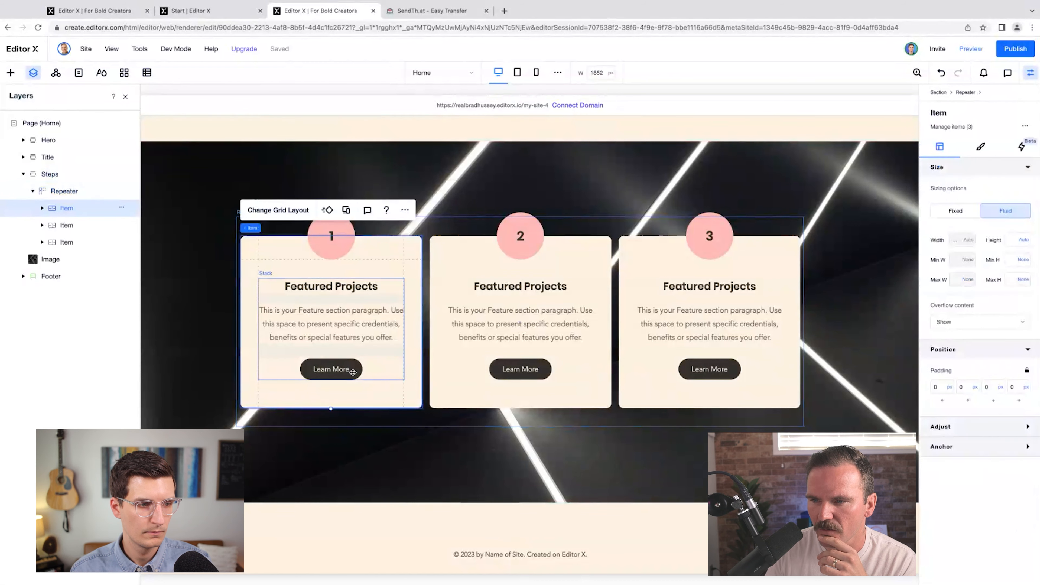
click(353, 370)
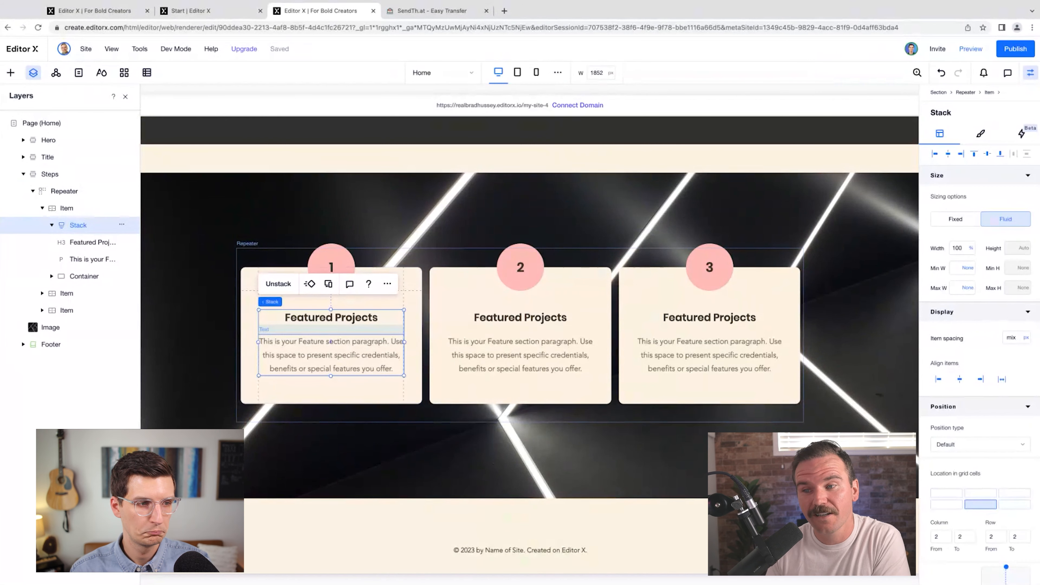
Step: Try a stronger red theme color as the background of the cards' number circles
click(331, 265)
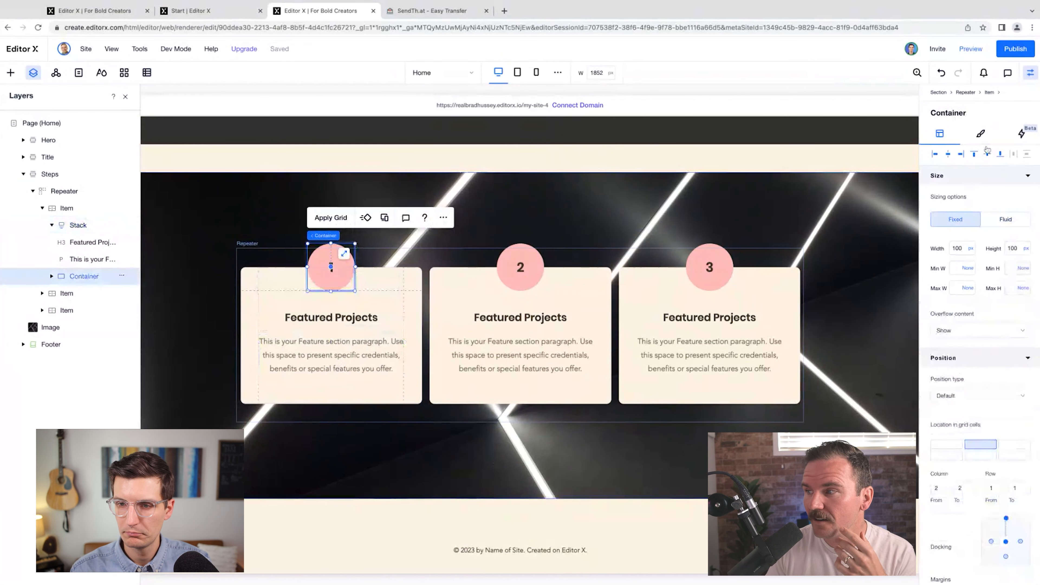
click(982, 136)
click(959, 230)
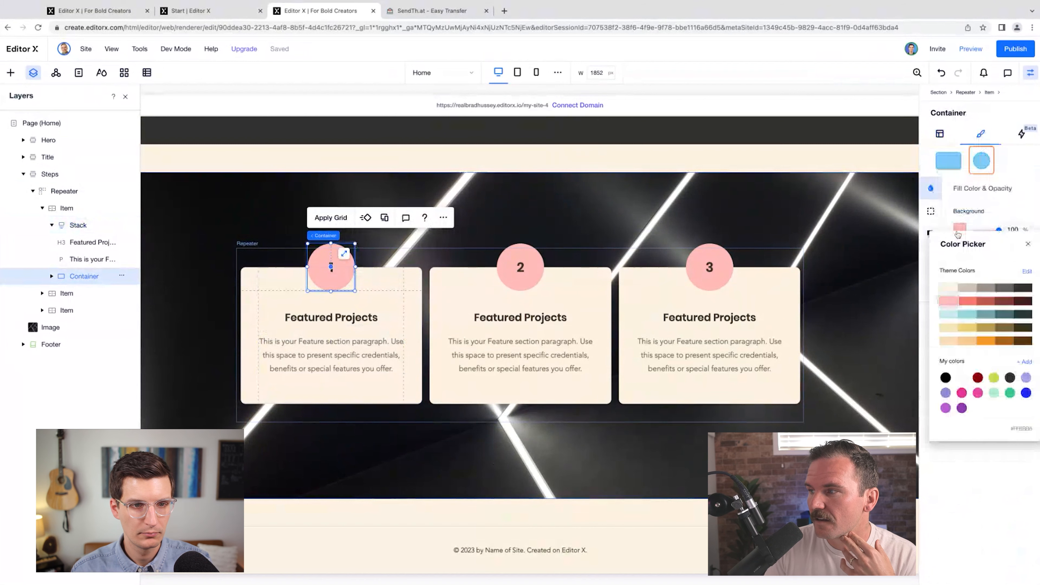
click(968, 302)
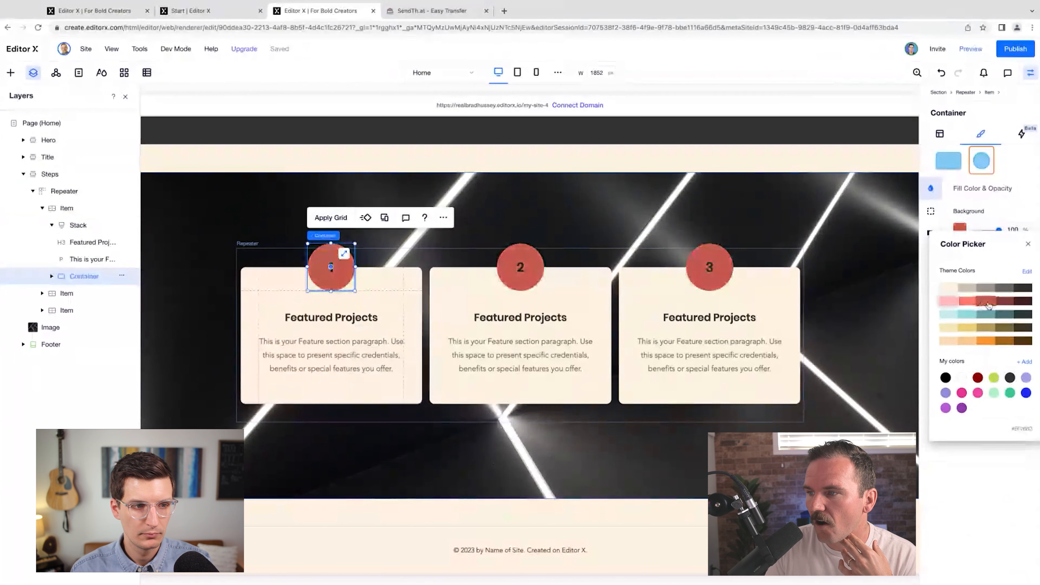
click(1028, 244)
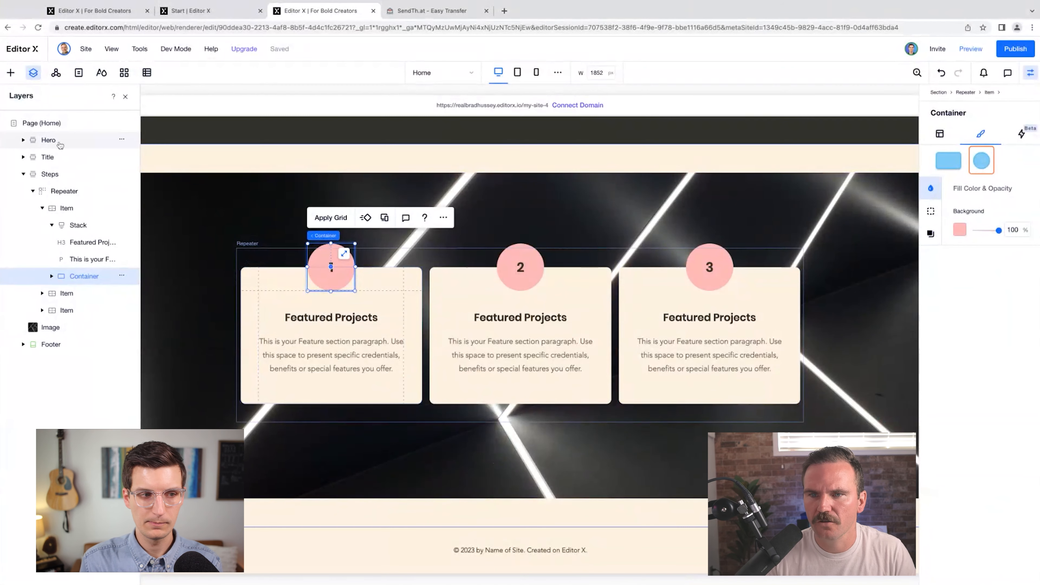
Step: Add a star shape to the first card's stack and place it above the Featured Projects heading
click(10, 73)
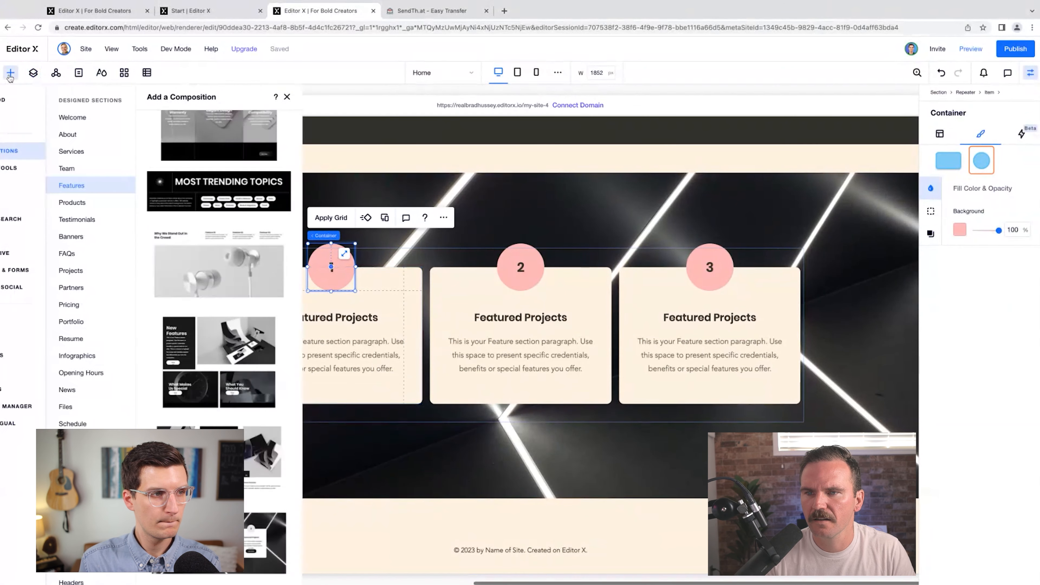
click(28, 99)
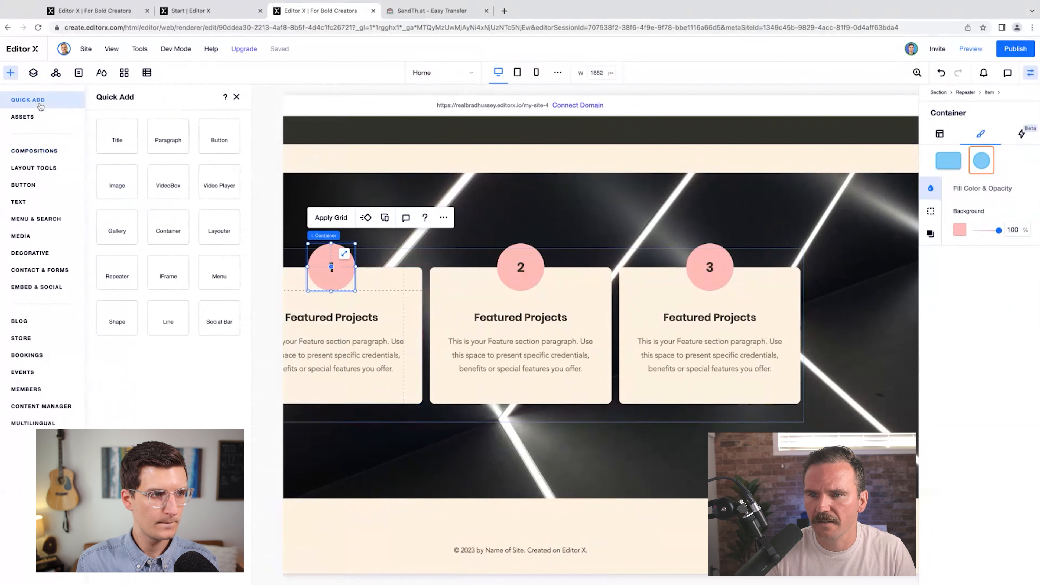
drag(116, 371, 331, 312)
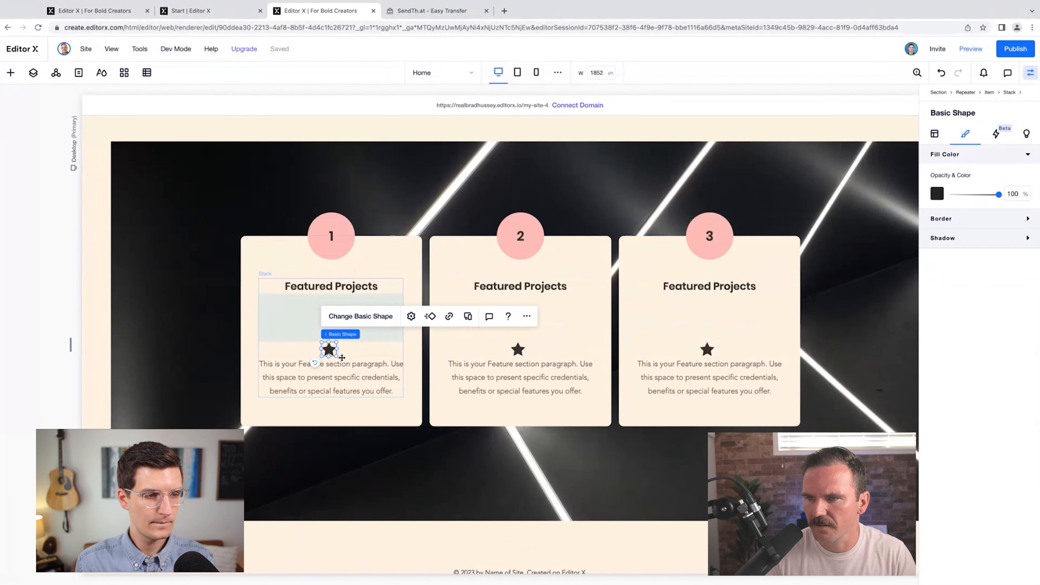
drag(329, 349, 327, 299)
click(327, 302)
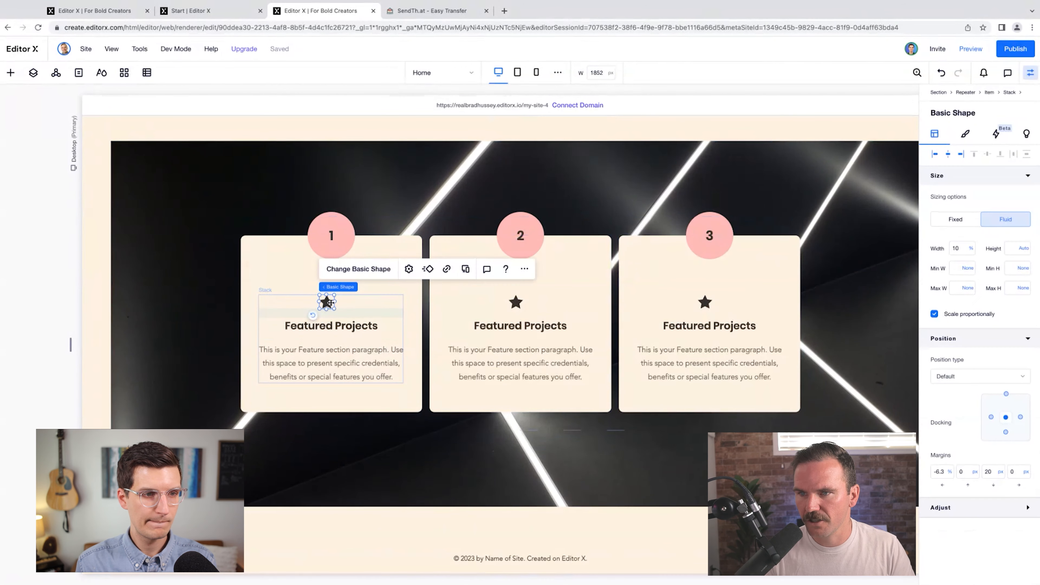
Step: Replace the star shape in the first card with an uploaded illustration from the site files
click(351, 274)
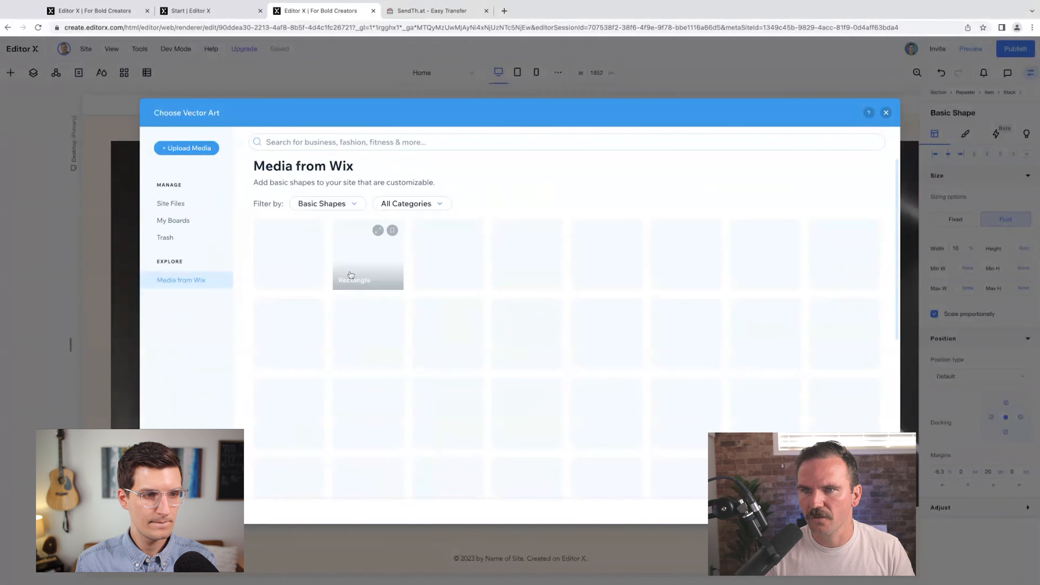
click(174, 204)
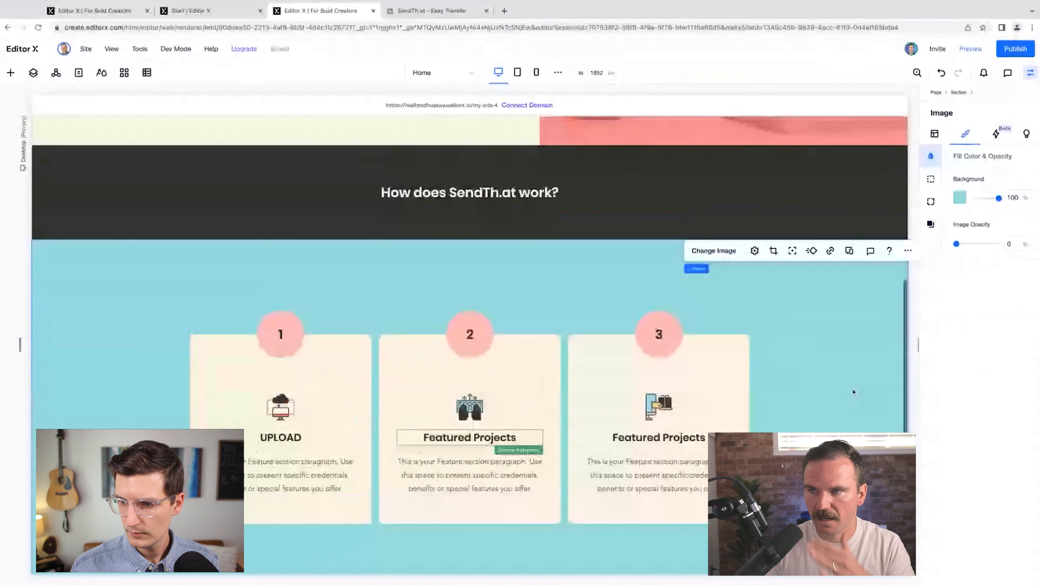
Step: Consult the Step 3 - Receive text and closing call to action on the existing SendTh.at page, and return to the Editor X page
scroll(853, 391, down, 3)
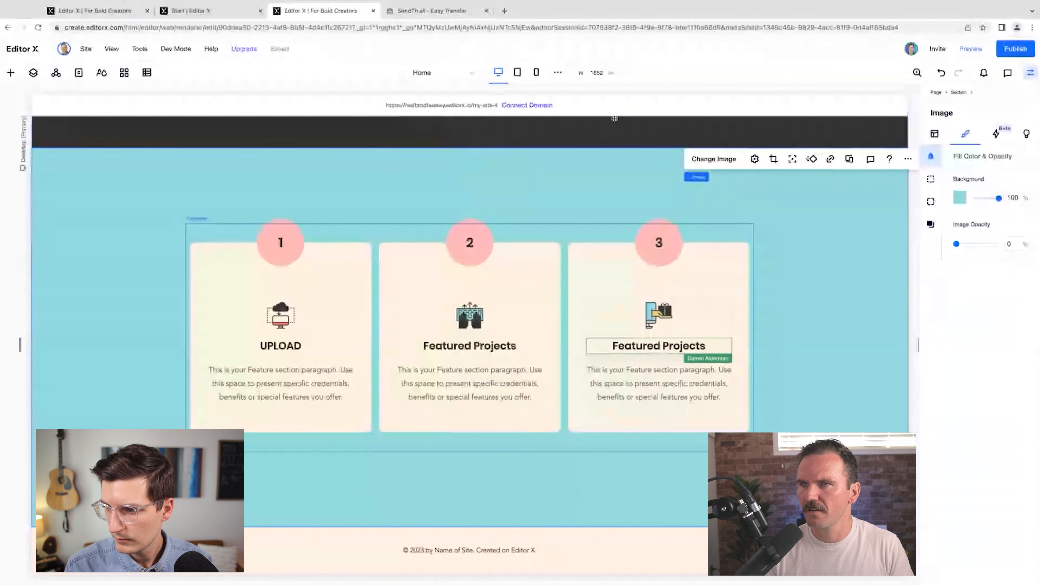
key(ctrl+Tab)
scroll(816, 378, down, 10)
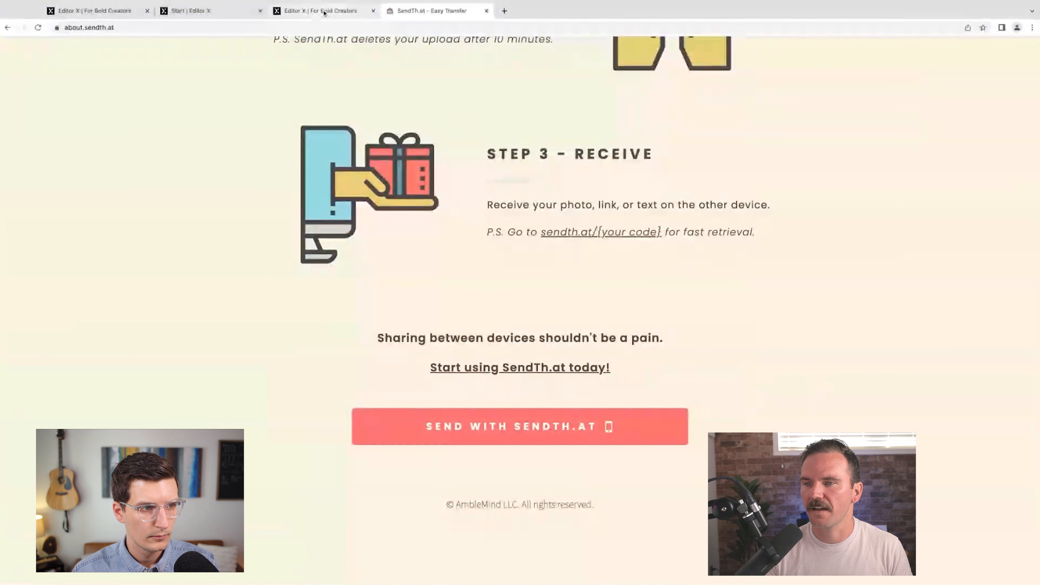
click(323, 11)
click(221, 11)
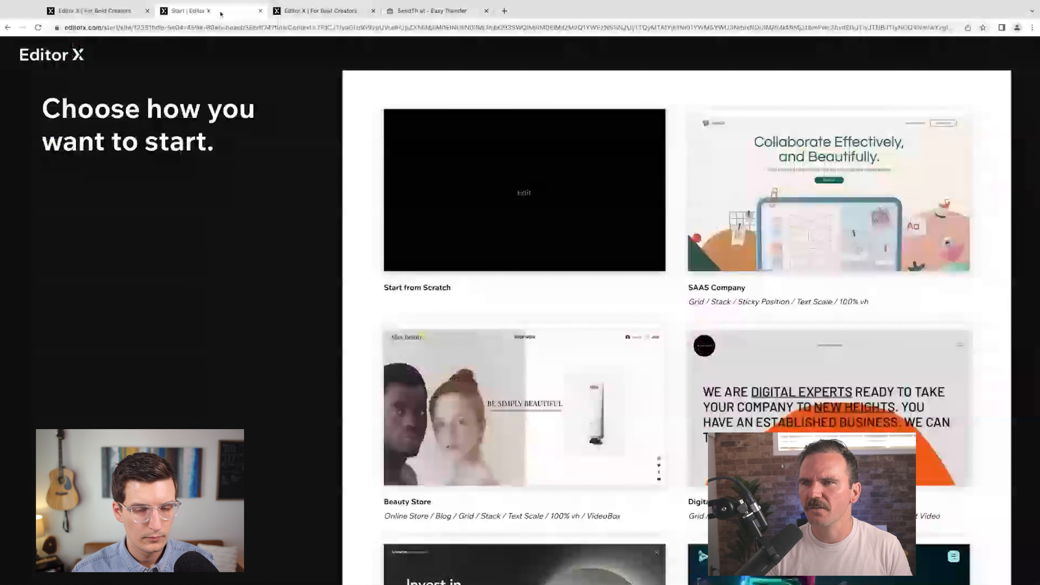
click(368, 11)
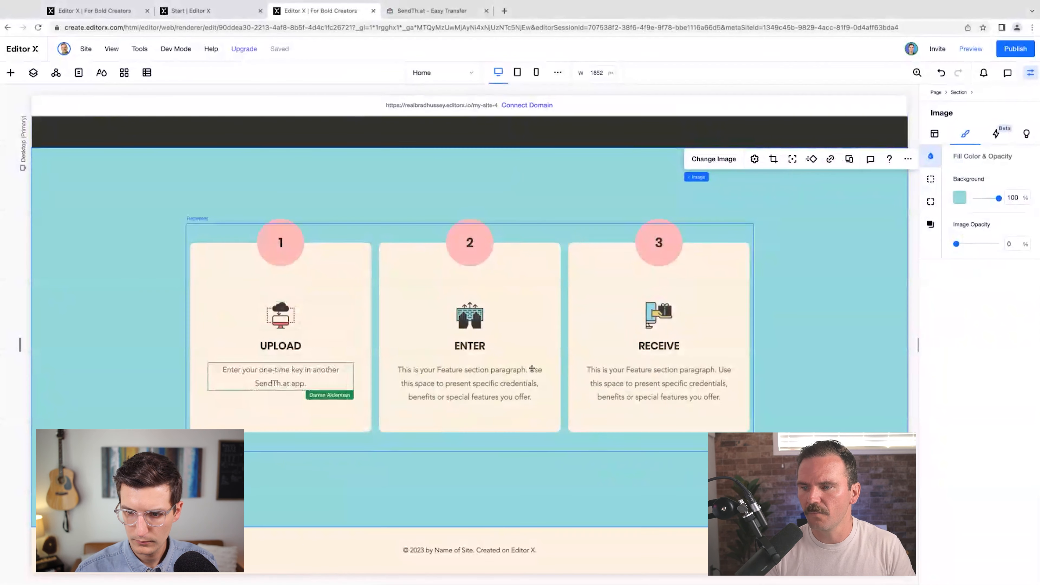
Step: Add a blank section between the numbered cards and the footer and fill its background with the dark color at 100% opacity
click(472, 528)
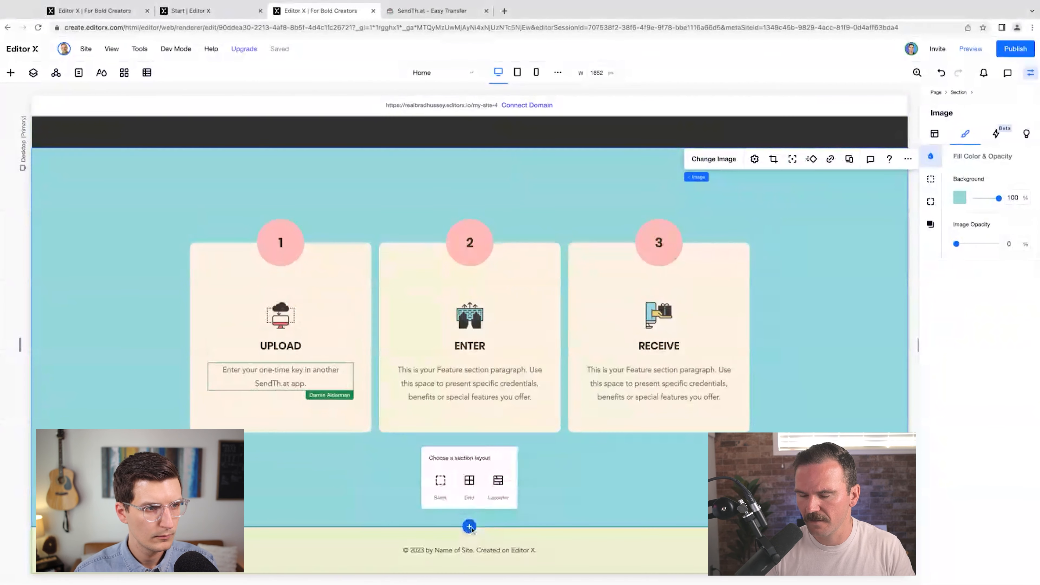
click(441, 483)
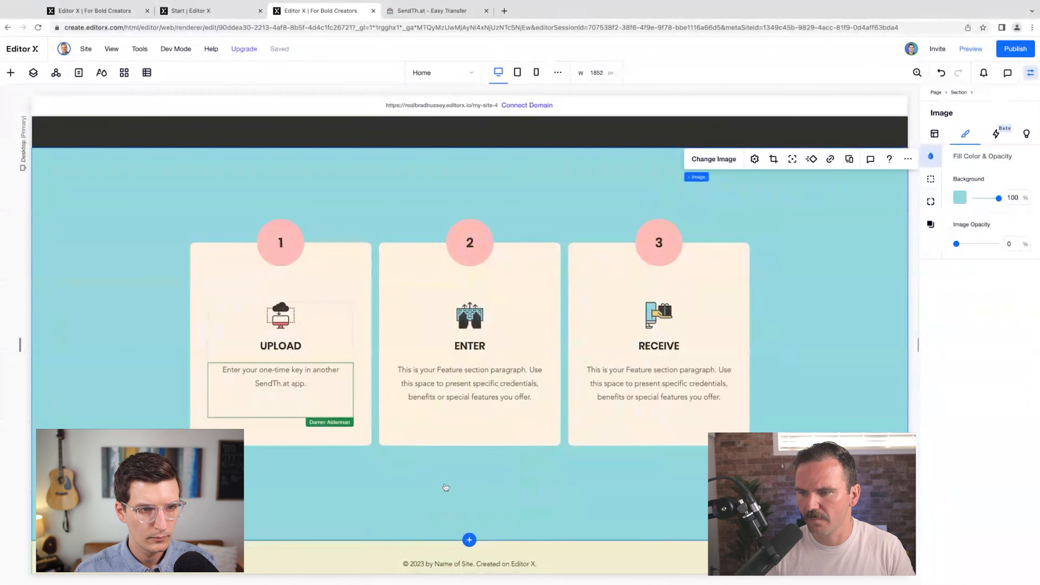
click(435, 326)
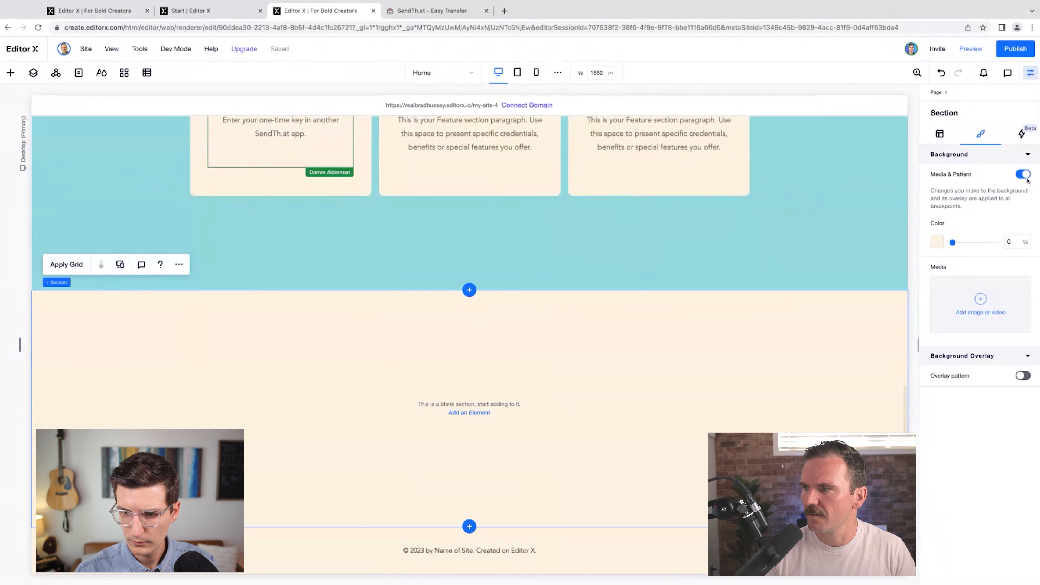
click(937, 242)
click(1024, 305)
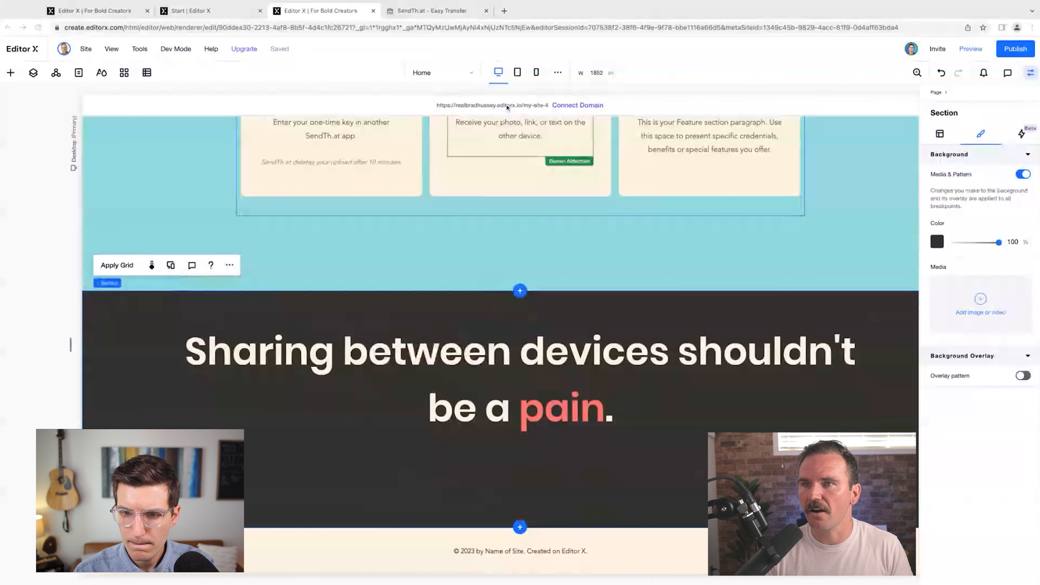
Step: Check the SendThat asset library for a reusable button
click(10, 73)
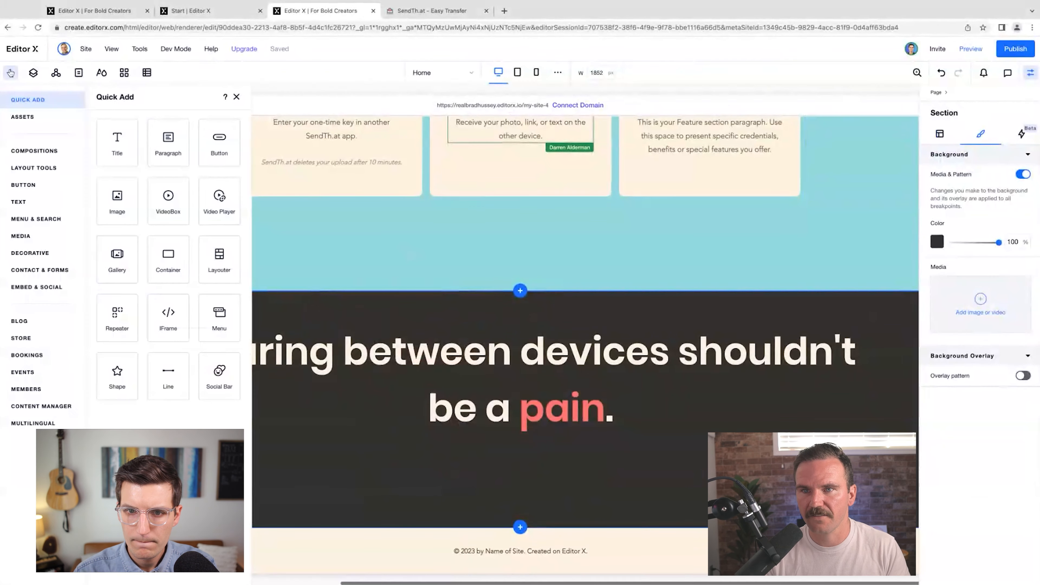
click(37, 120)
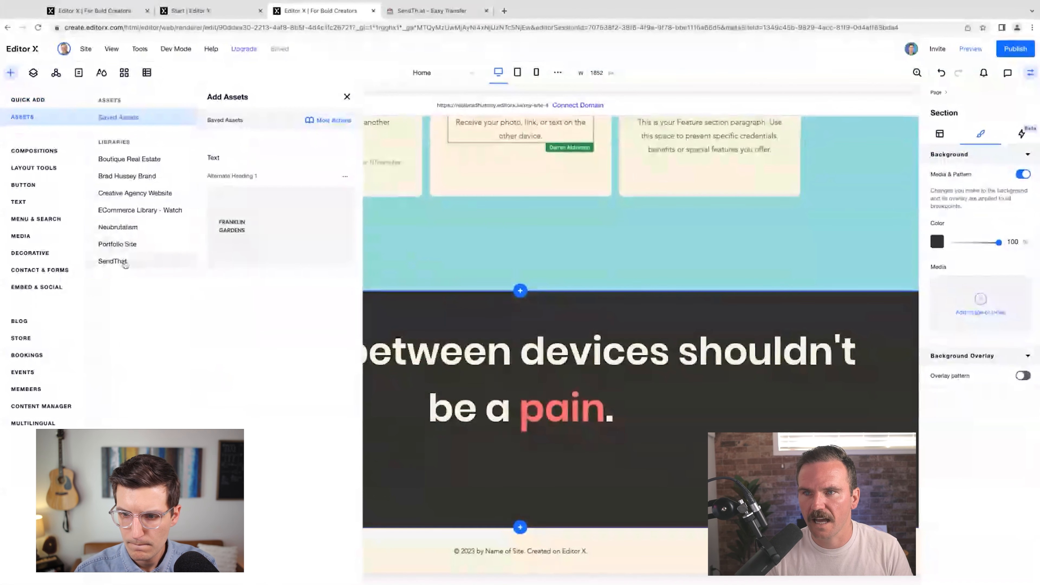
click(114, 262)
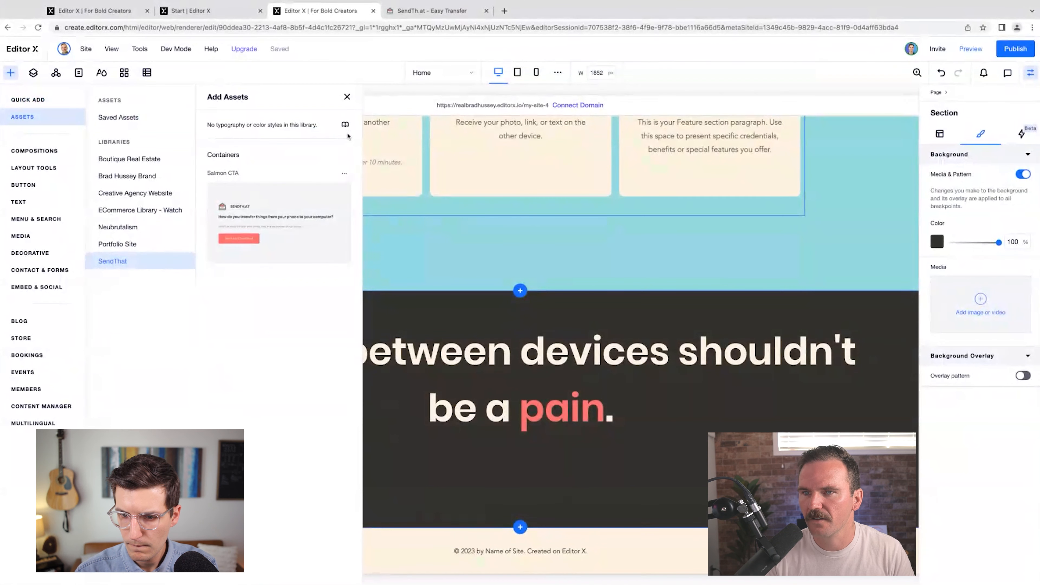
click(347, 98)
Step: Save the hero's Send with SendTh.at button as a reusable salmon button asset
scroll(307, 259, up, 10)
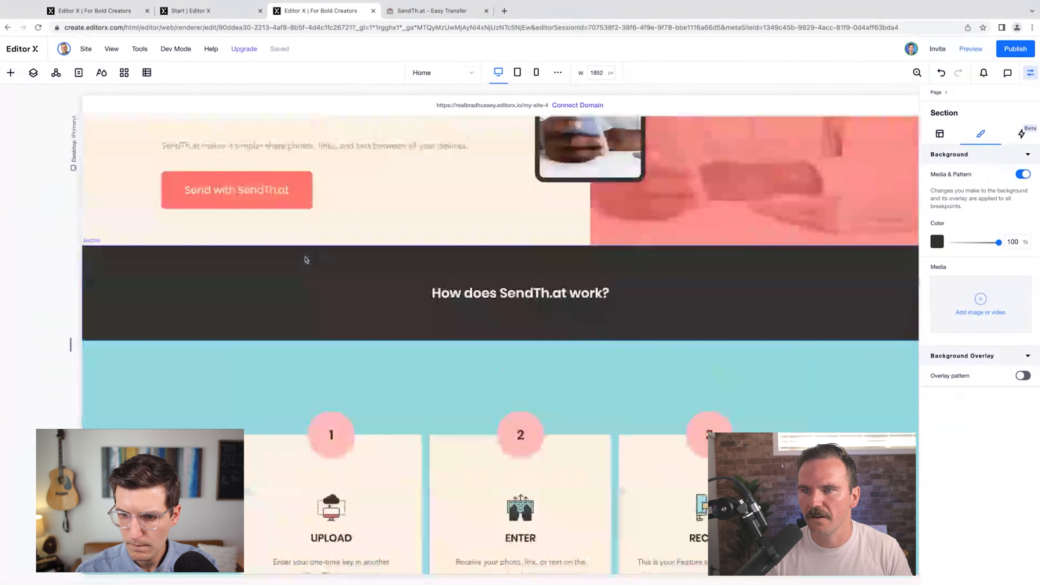
click(282, 185)
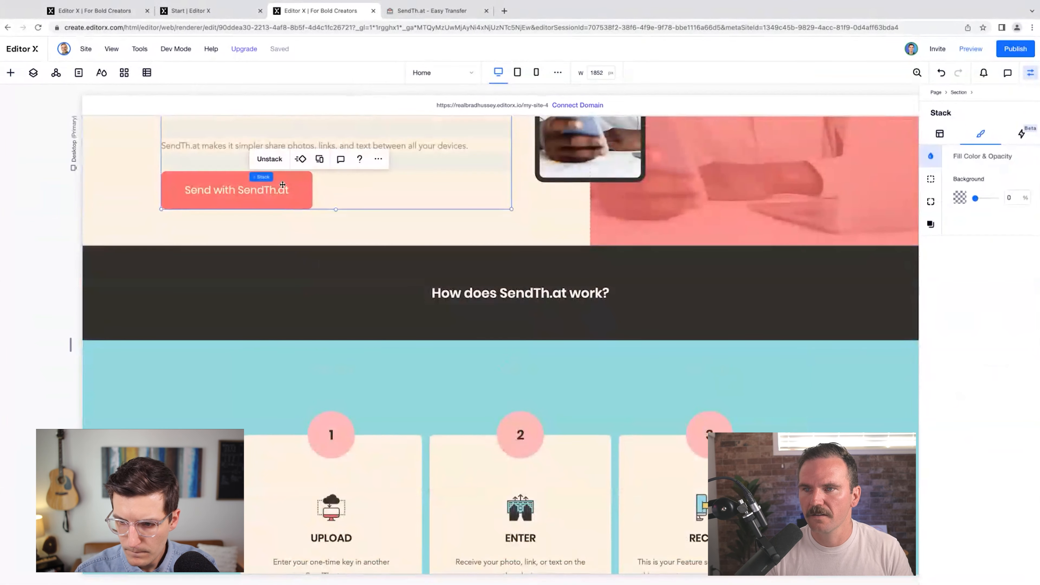
click(303, 198)
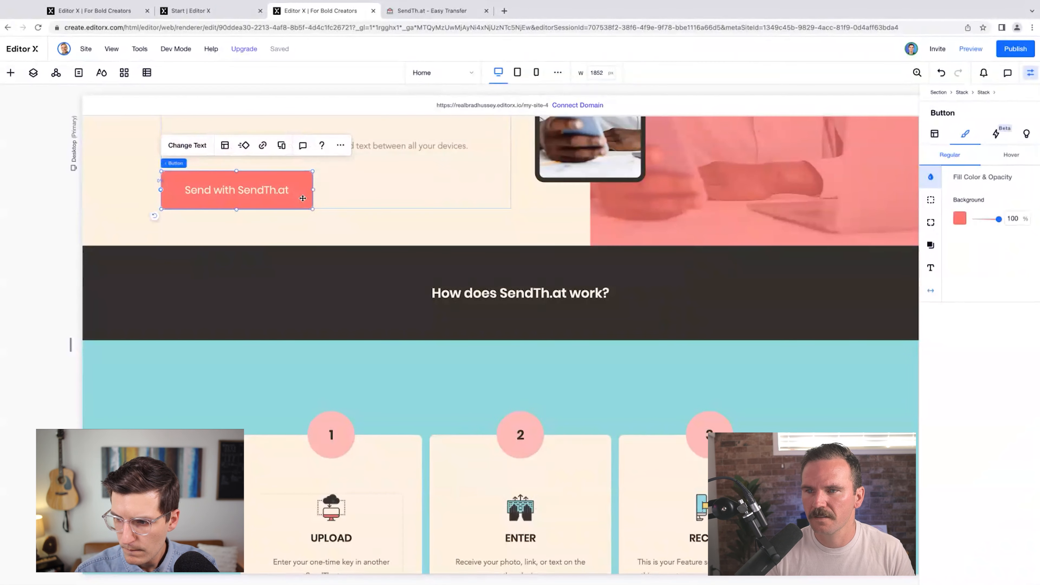
right_click(303, 199)
click(339, 450)
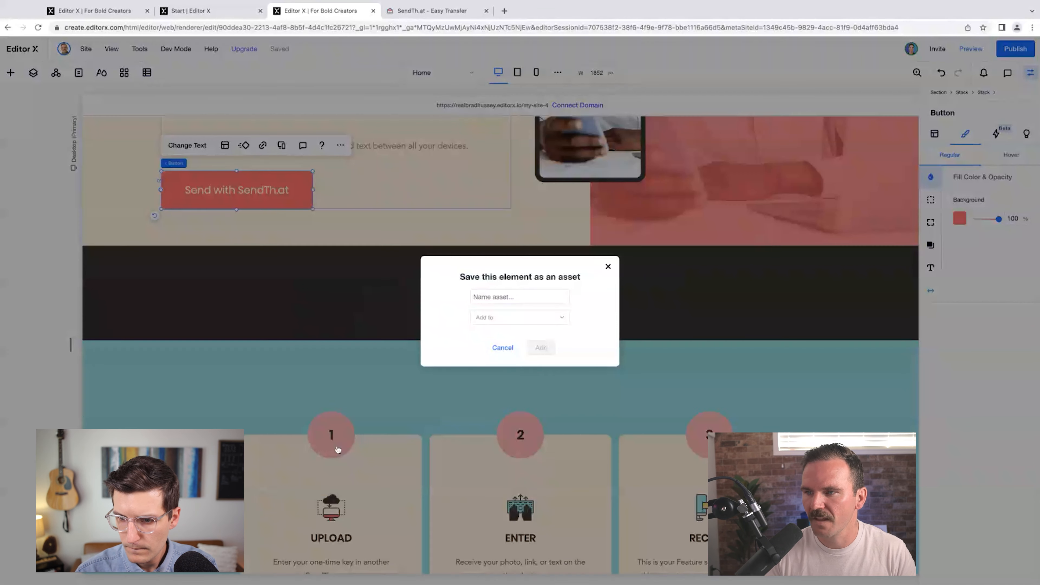
text(Salmon But)
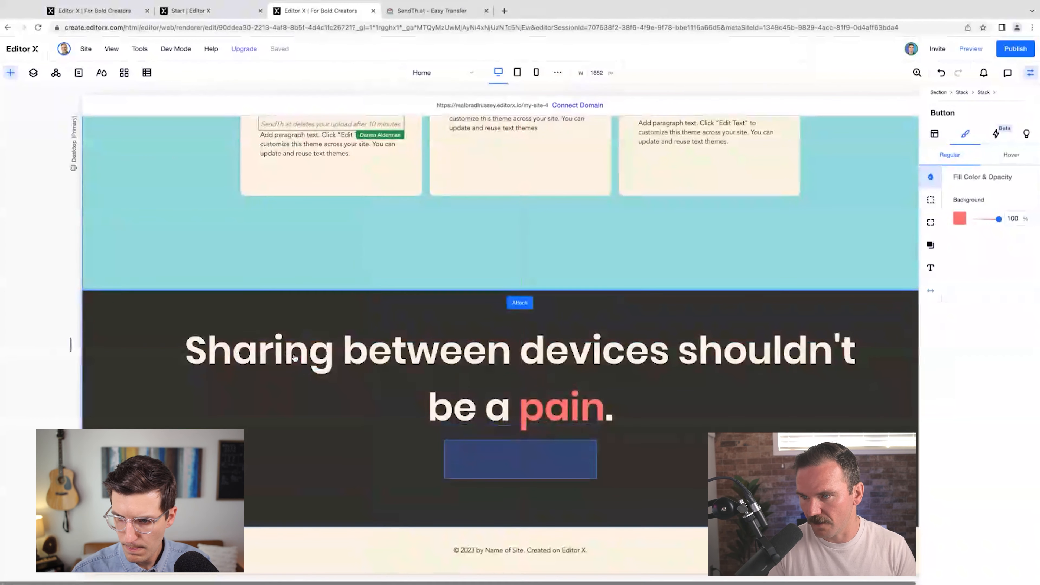
Step: Place the saved Send with SendTh.at button below the heading in the dark closing section and center it horizontally
click(522, 463)
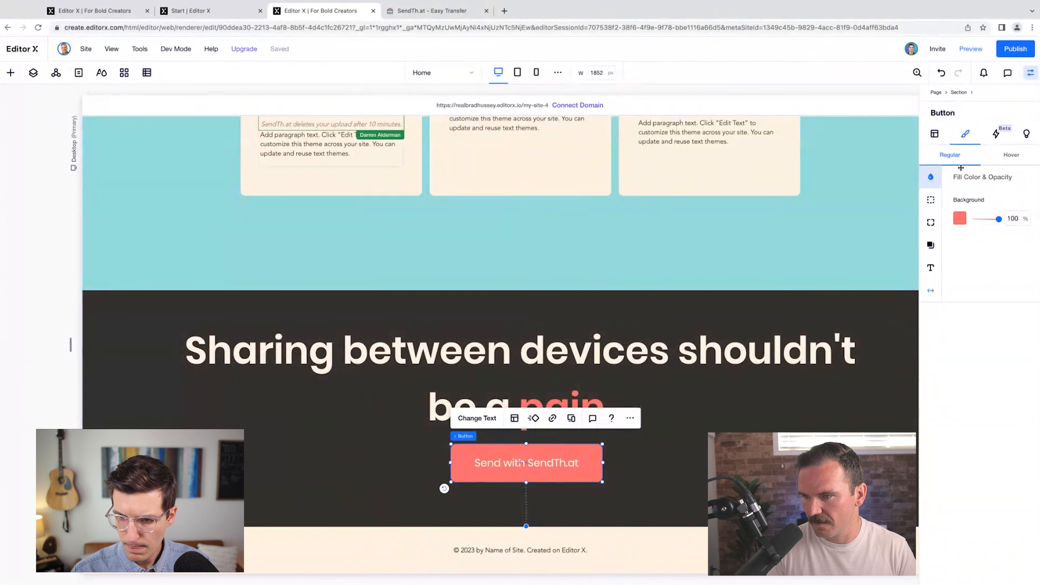
click(935, 134)
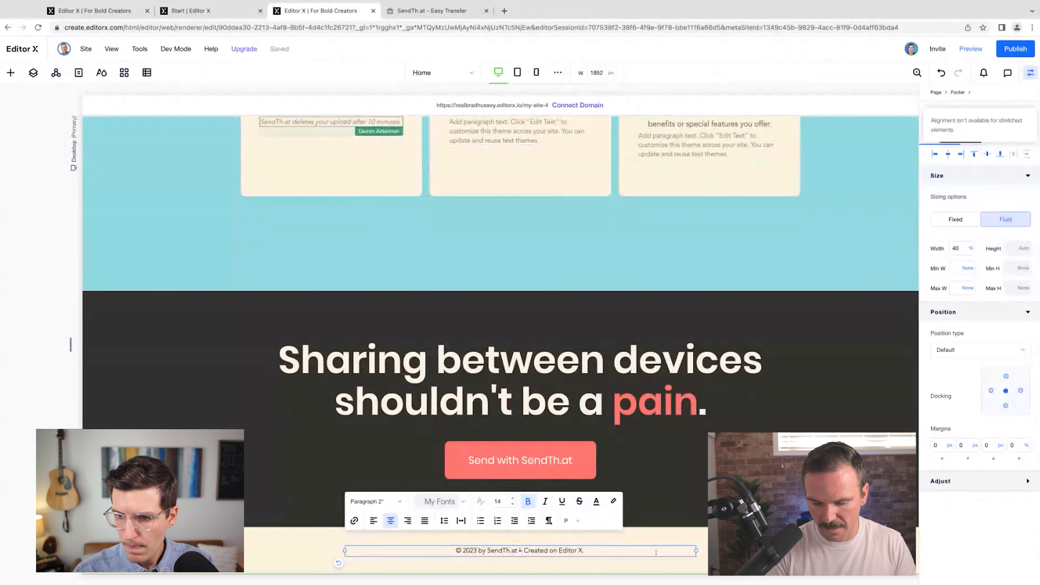
Step: Put a dash between SendTh.at and Created on Editor X in the footer's copyright line
key(BackSpace)
text(-)
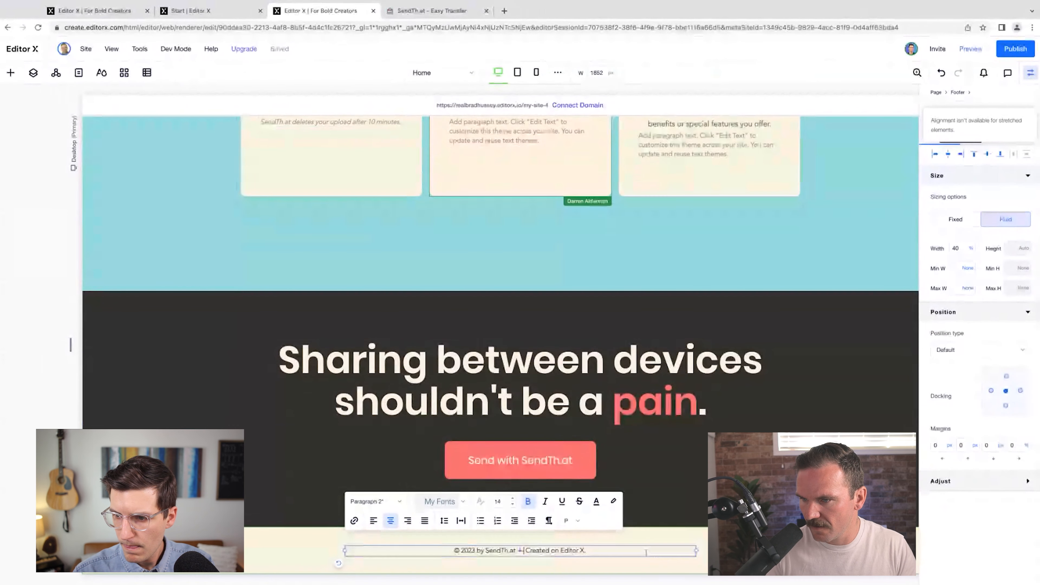
key(Escape)
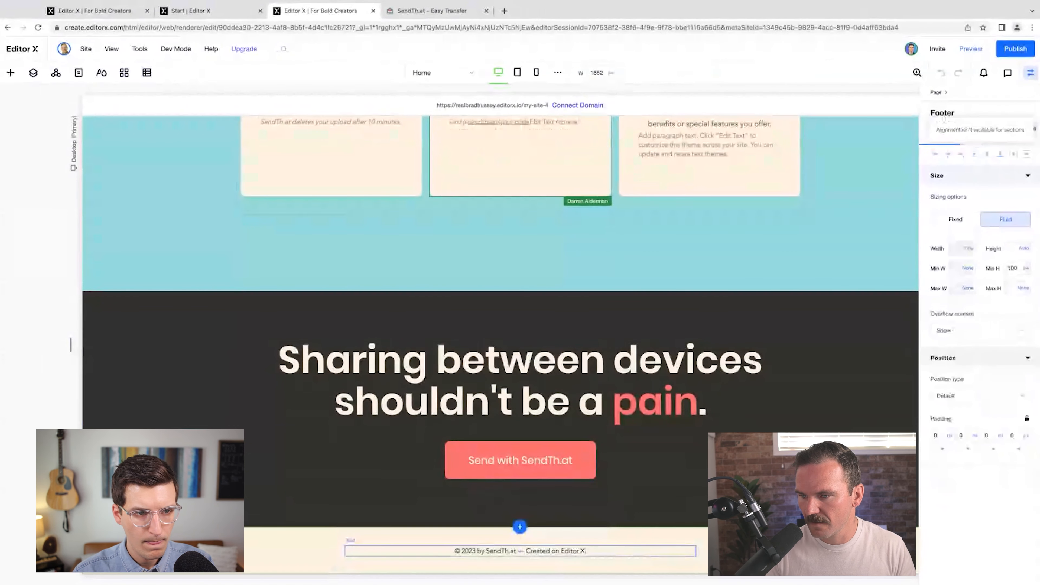
Step: Dismiss the save error dialog and set the item spacing of the Upload card's stack to 30 px
scroll(500, 328, up, 5)
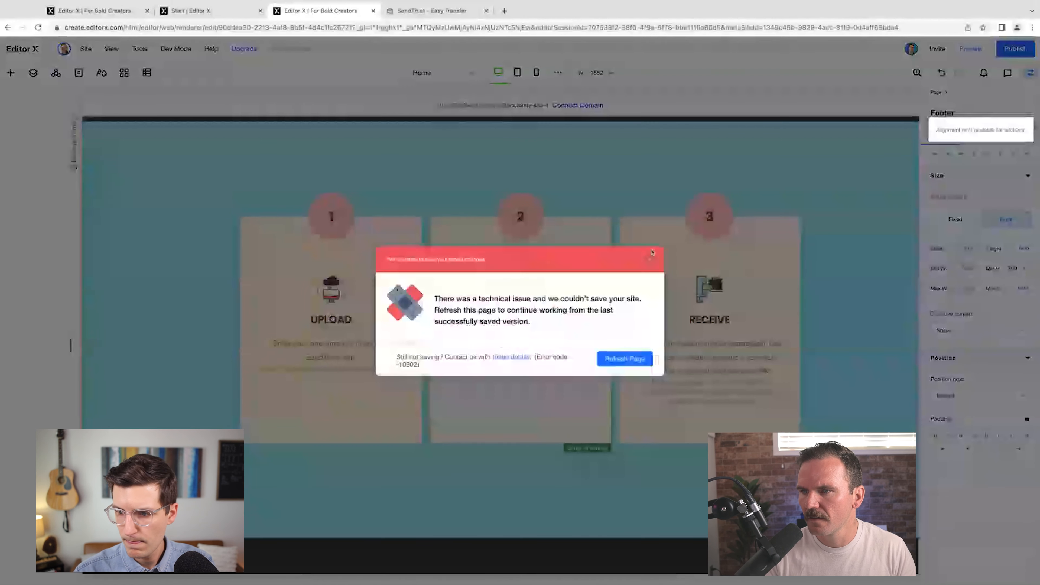
click(648, 259)
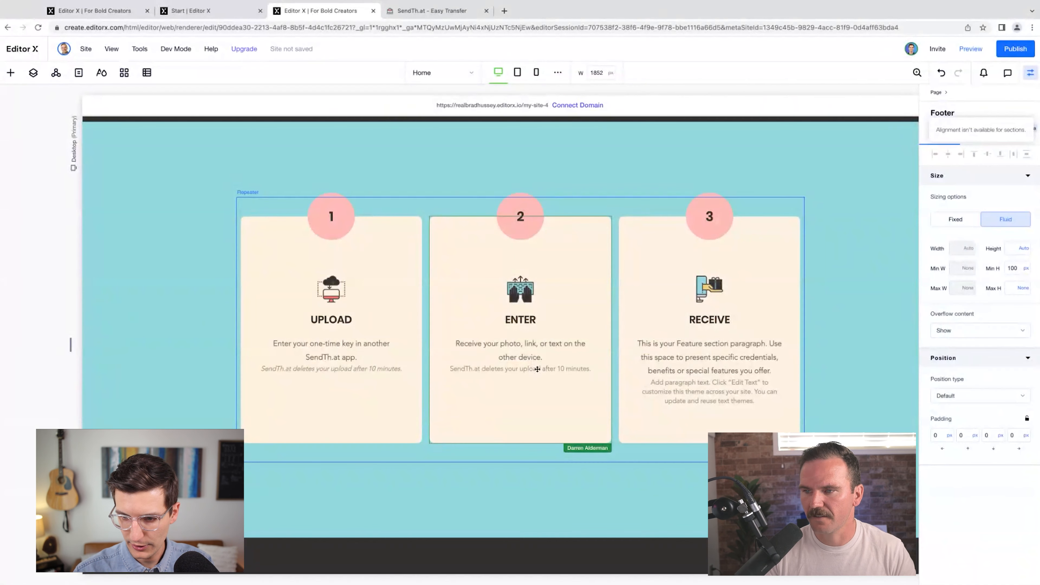
click(346, 354)
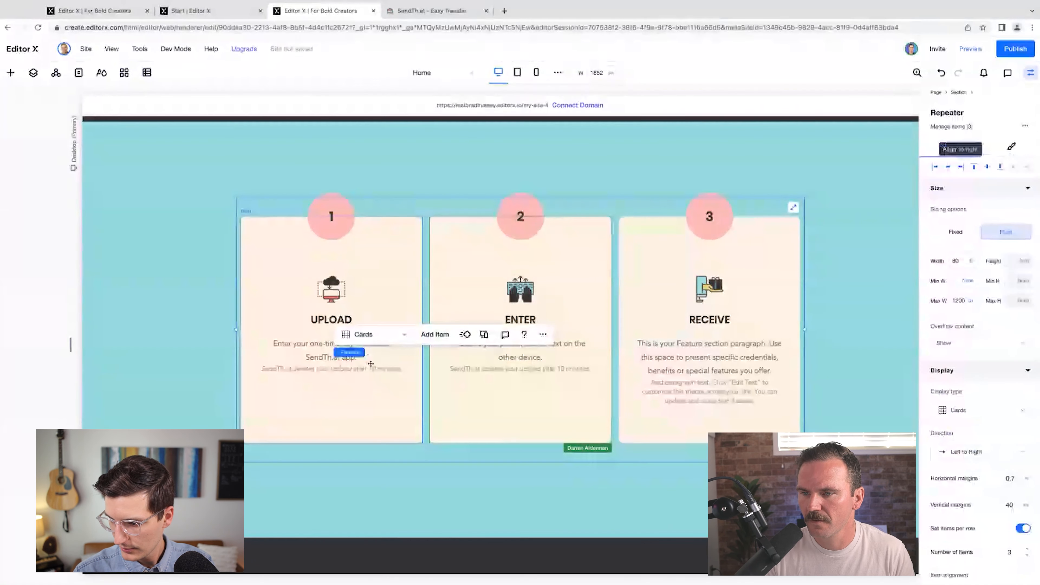
double_click(345, 358)
click(344, 373)
click(307, 376)
click(1010, 339)
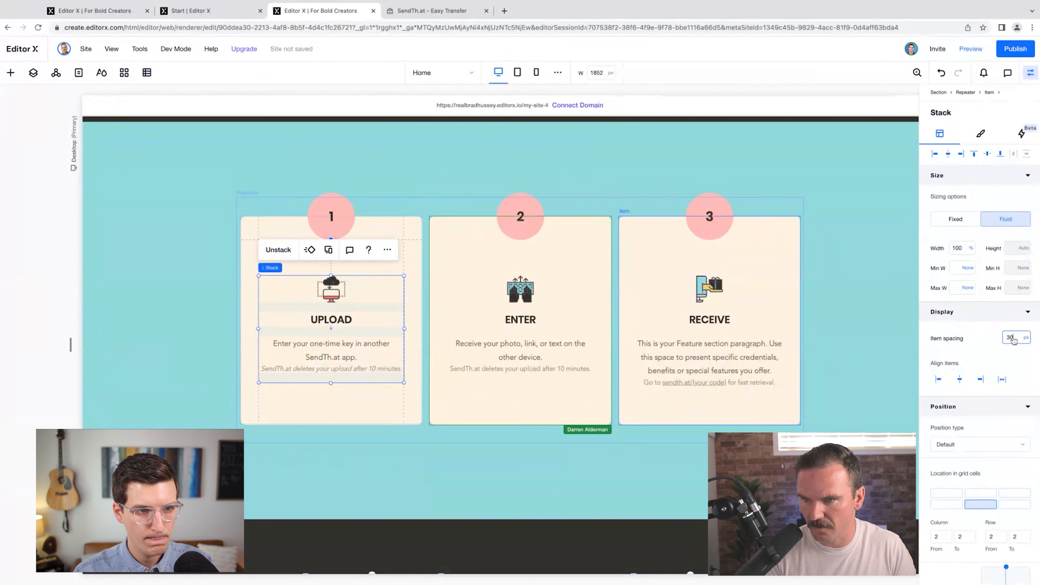
text(30)
key(Return)
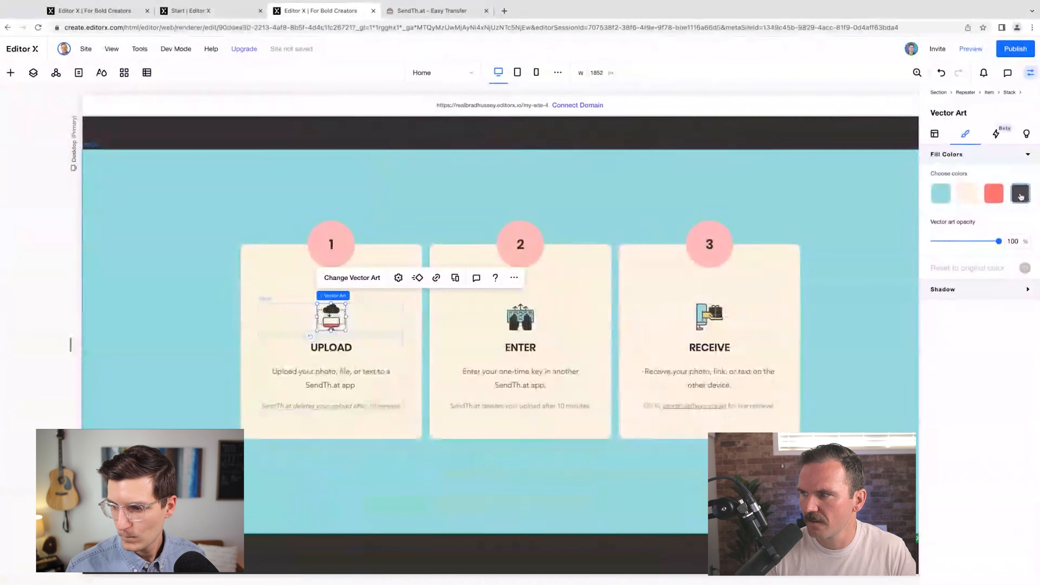
Step: Replace the Upload card's recolored icon with cloud.svg from the site files
click(1020, 195)
click(338, 317)
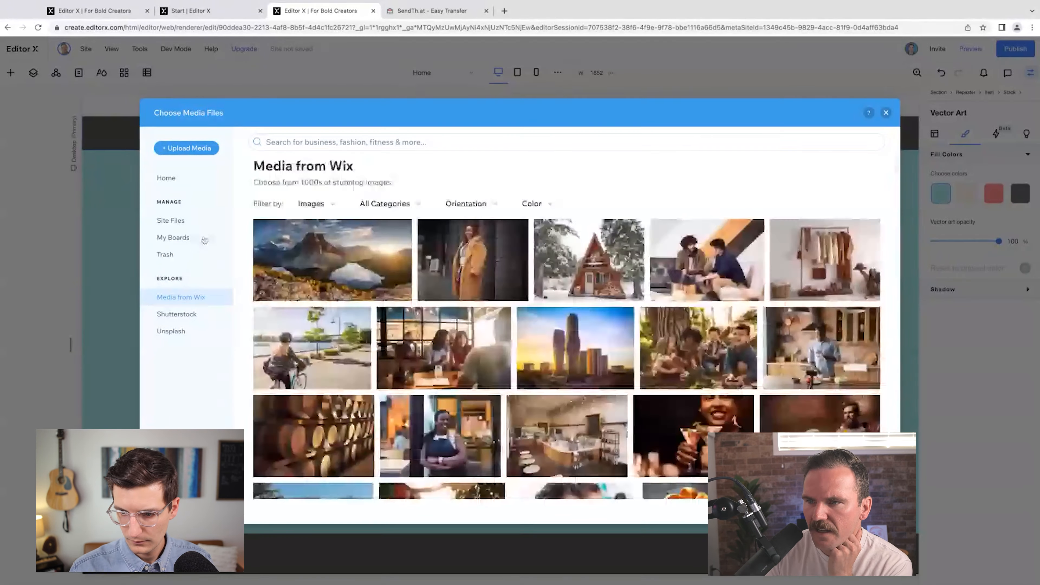
click(180, 221)
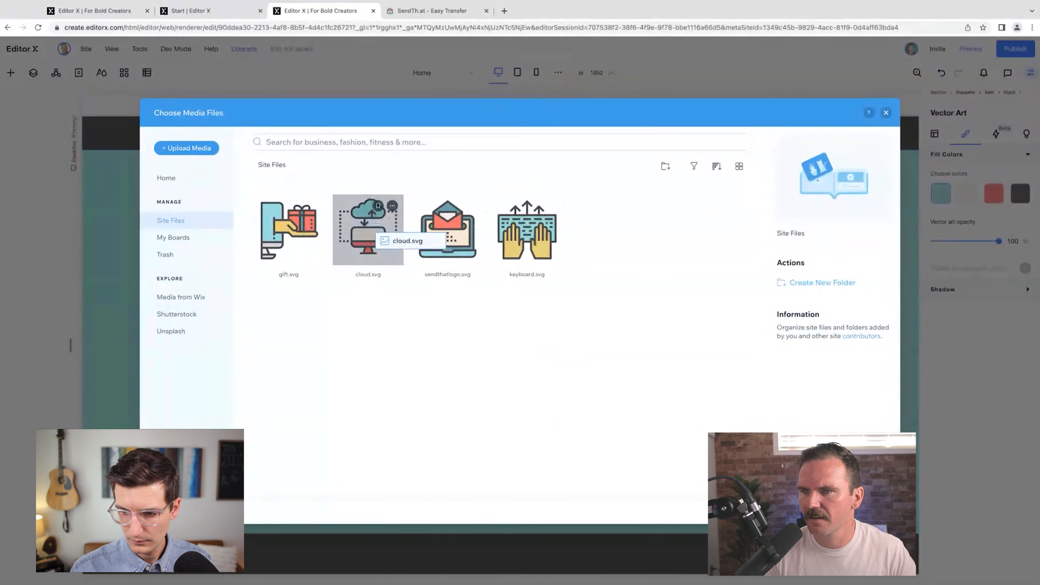
click(368, 244)
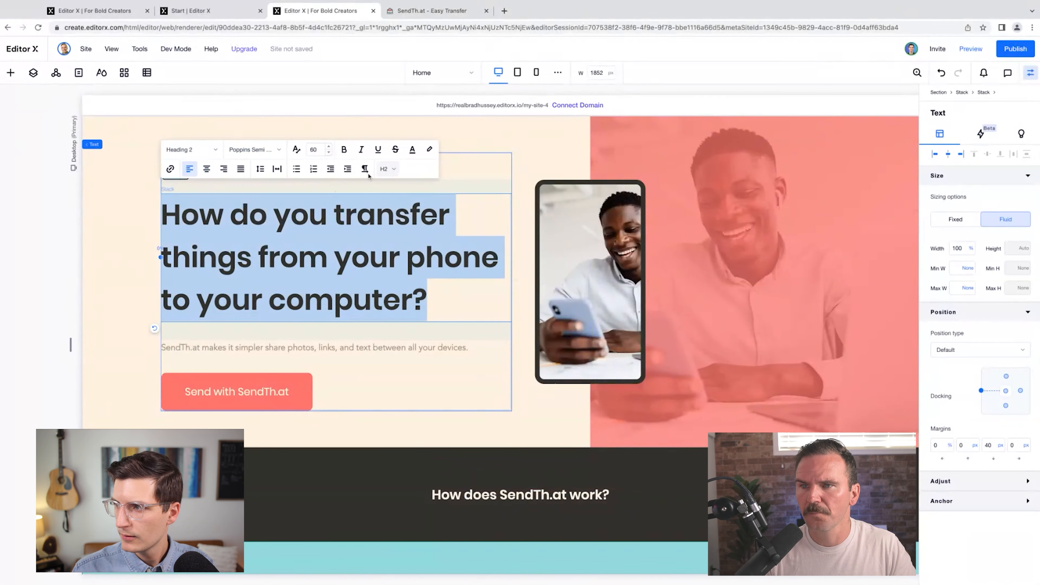
Step: Set the How does SendTh.at work? heading to the Heading 2 style at font size 42
click(365, 170)
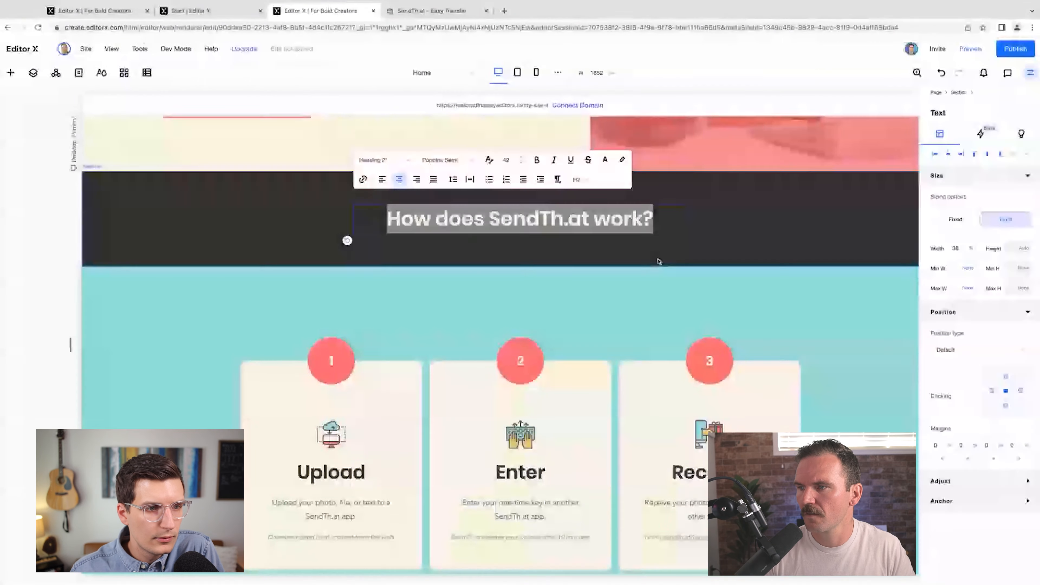
click(811, 309)
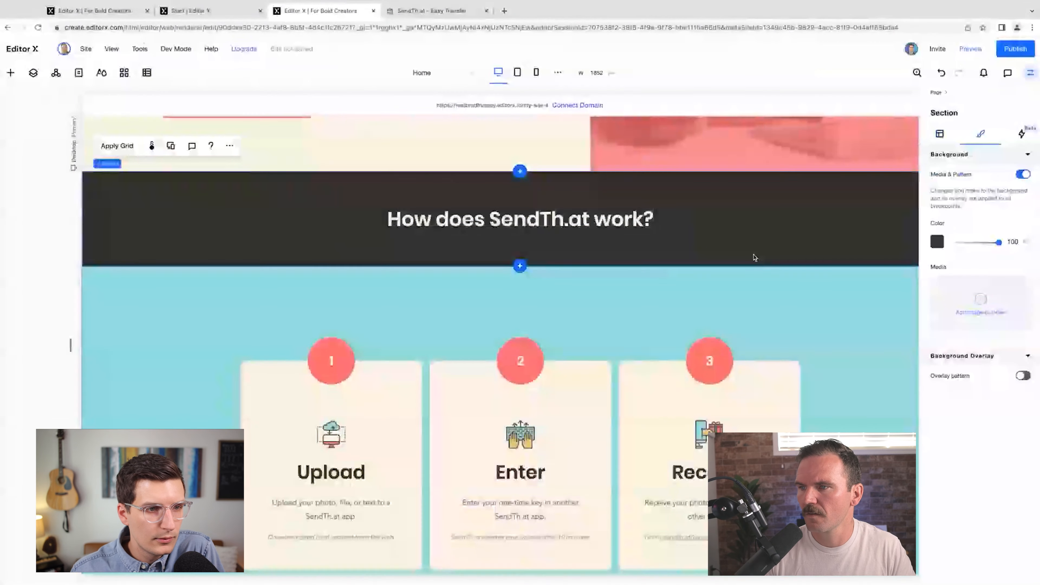
scroll(811, 310, down, 2)
scroll(813, 309, down, 3)
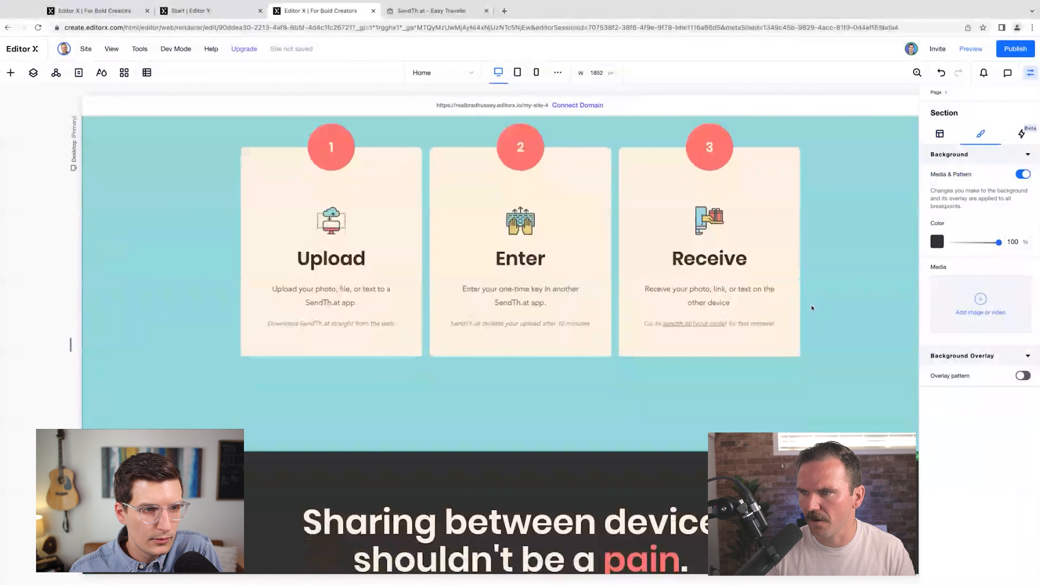
scroll(814, 308, up, 1)
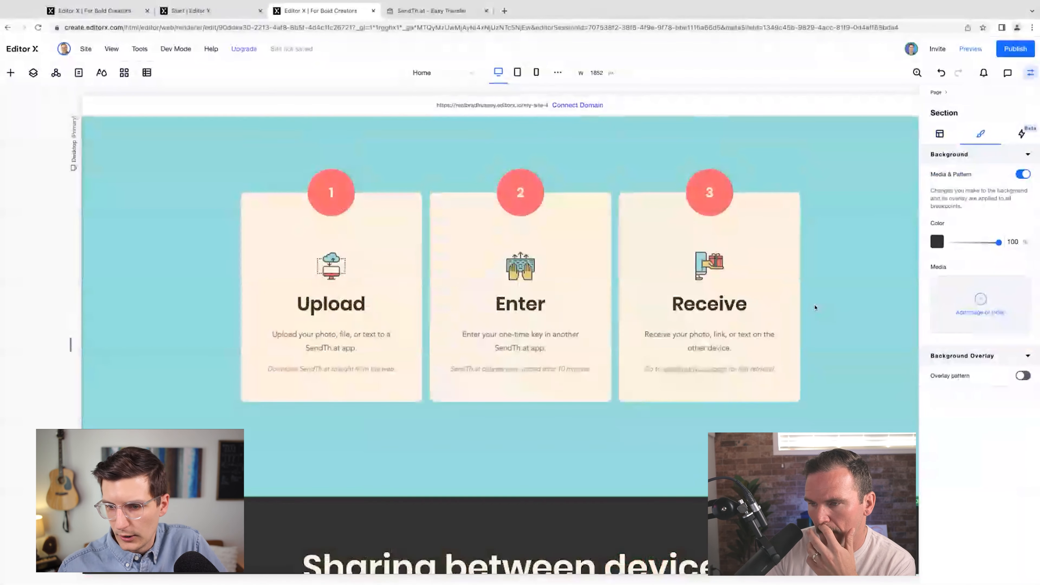
scroll(819, 306, down, 3)
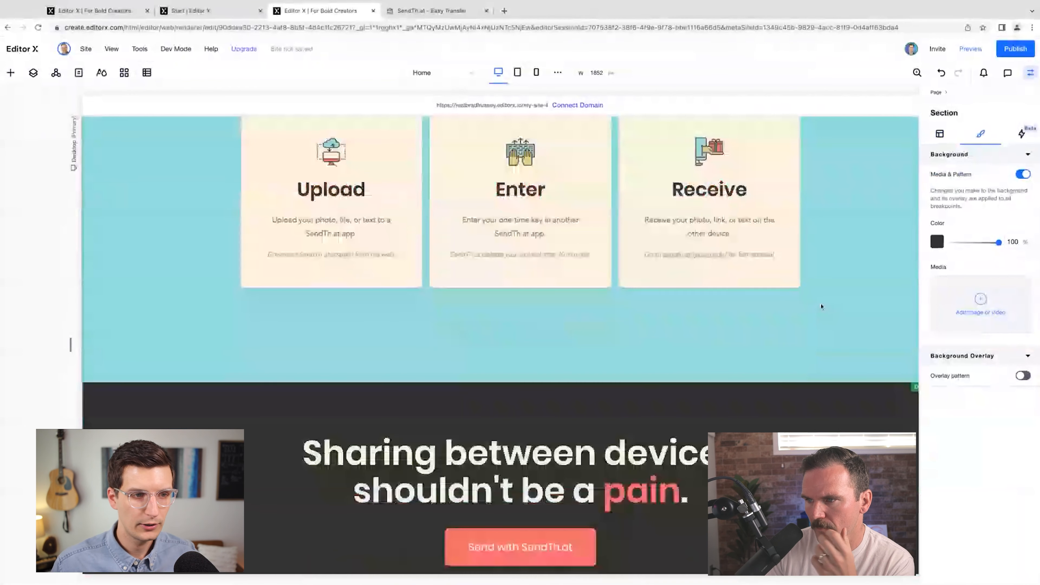
Step: Change the background of the How does SendTh.at work? title section to the light teal theme color
scroll(821, 307, down, 2)
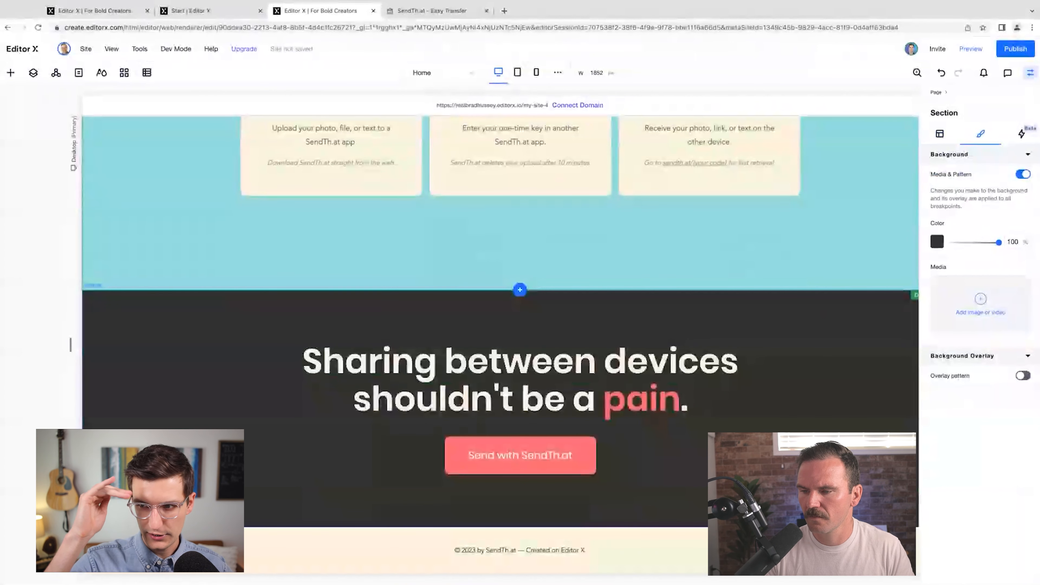
scroll(506, 200, up, 8)
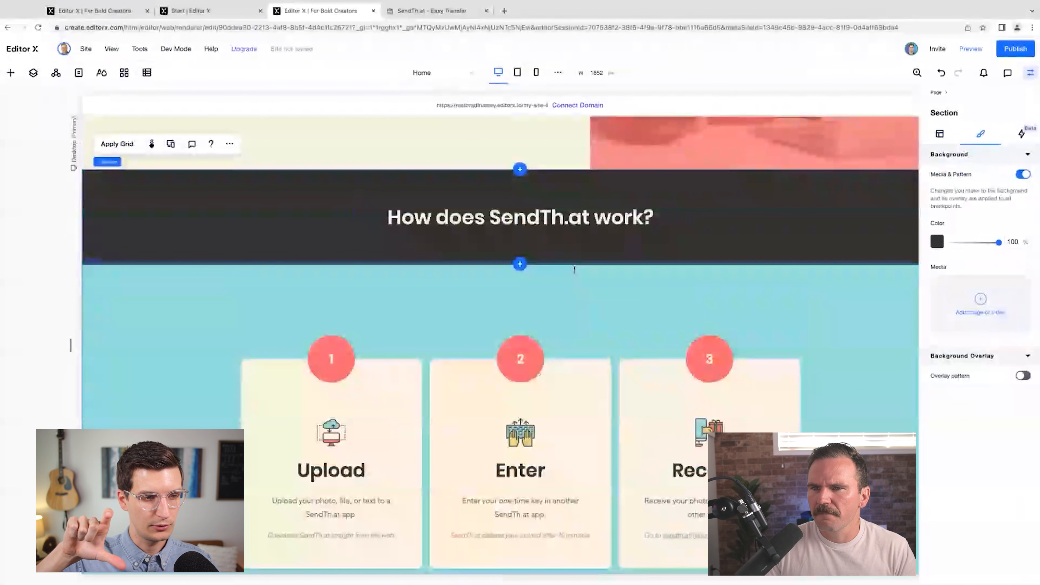
scroll(493, 255, down, 1)
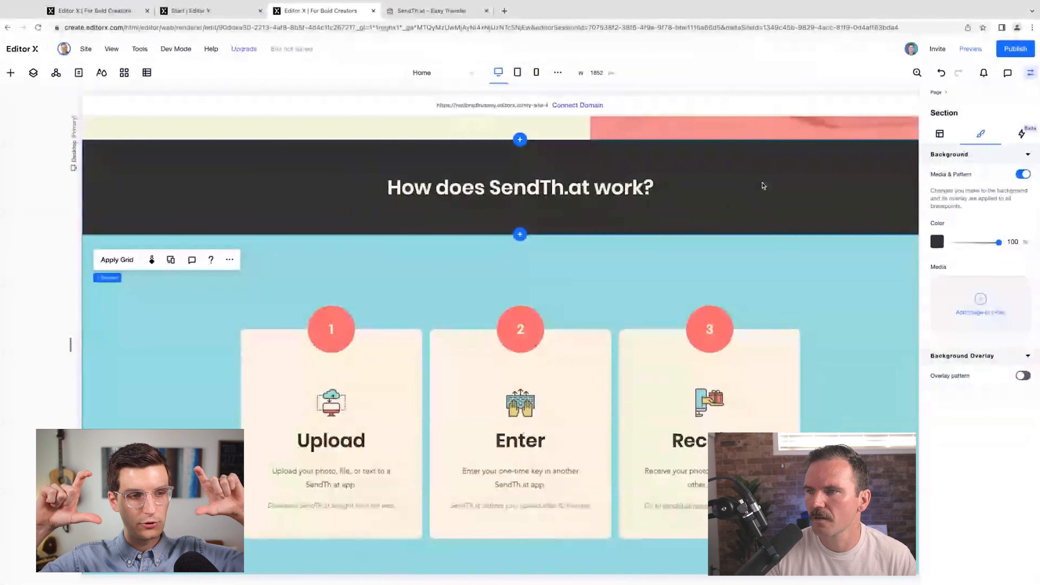
click(937, 242)
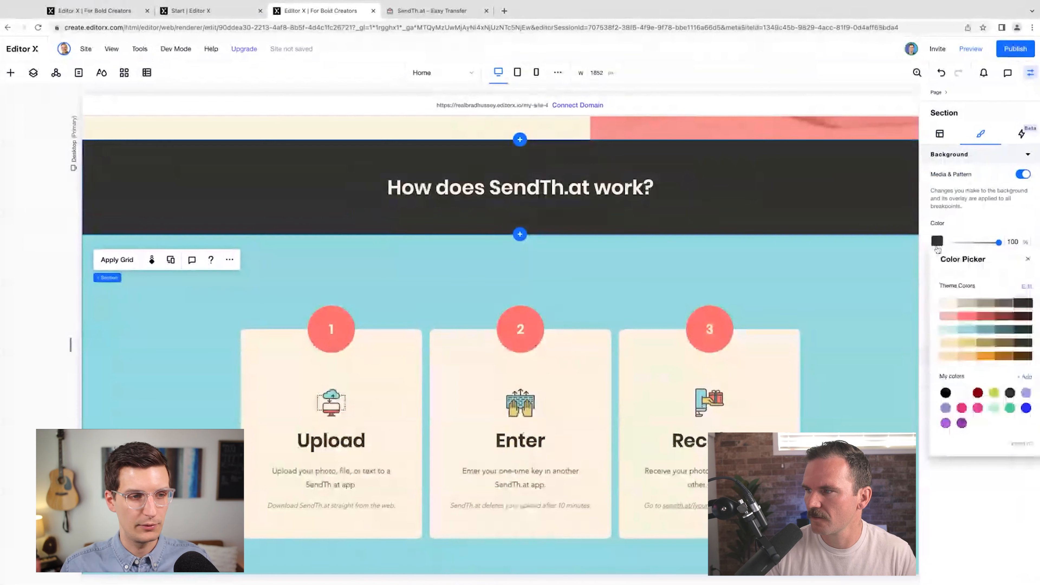
click(968, 330)
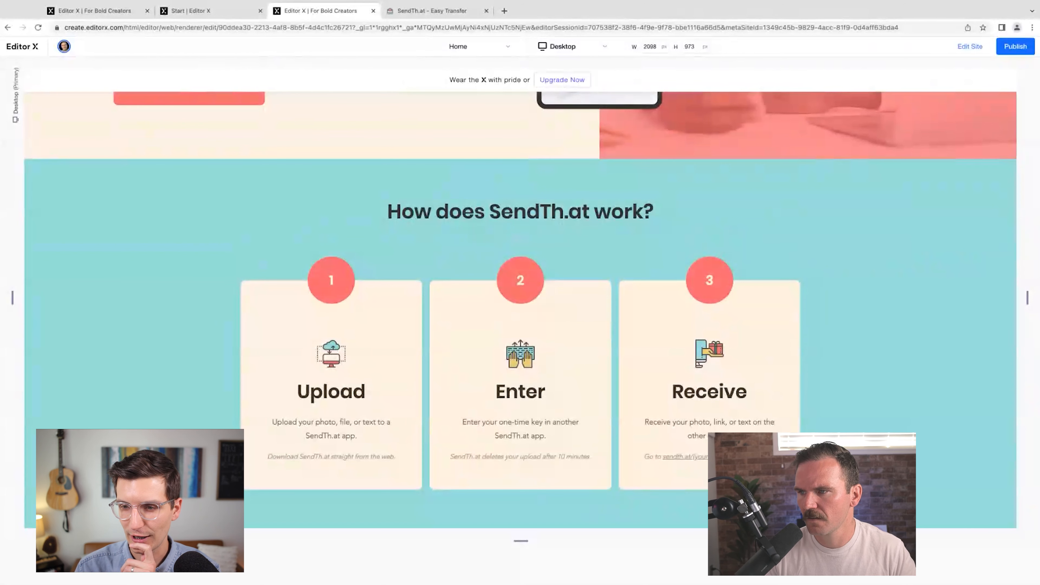
Step: Review the closing call-to-action heading, its pink word, the button and the footer in the preview, and return to editing
scroll(344, 388, down, 8)
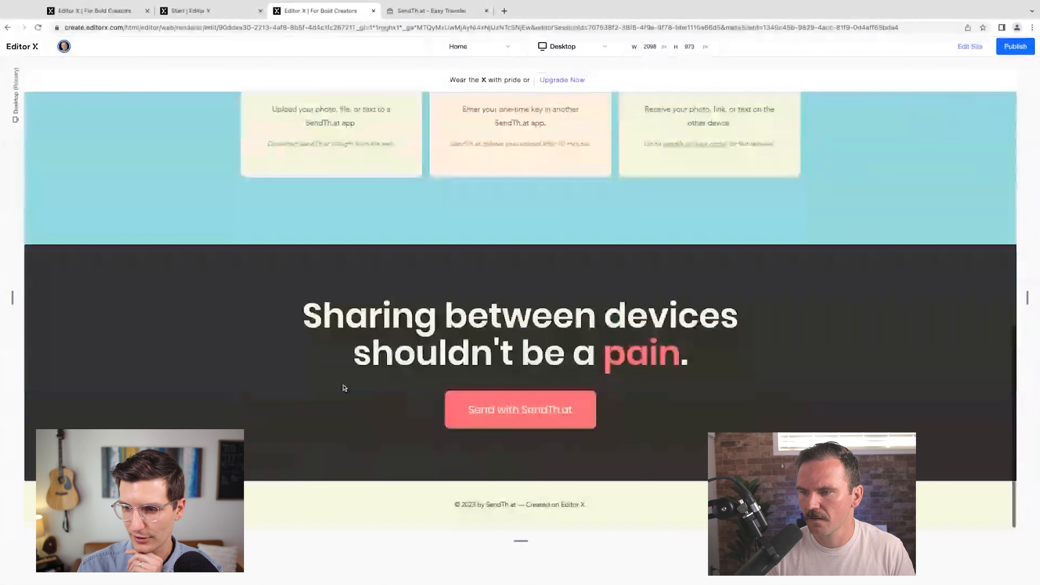
drag(323, 315, 728, 345)
click(697, 353)
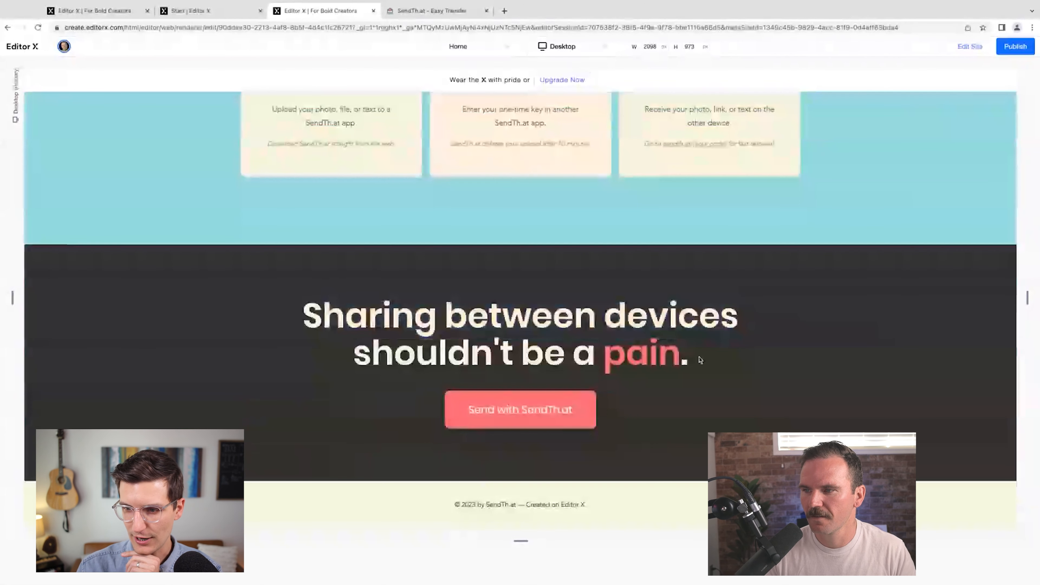
drag(683, 363, 602, 358)
click(594, 377)
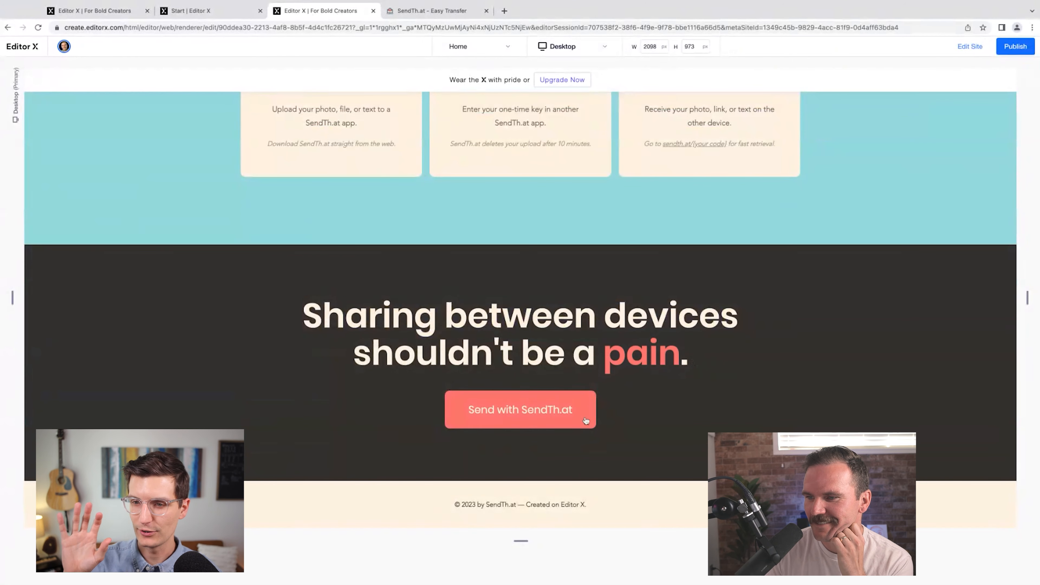
drag(681, 365, 605, 362)
click(659, 367)
scroll(658, 367, up, 15)
click(970, 46)
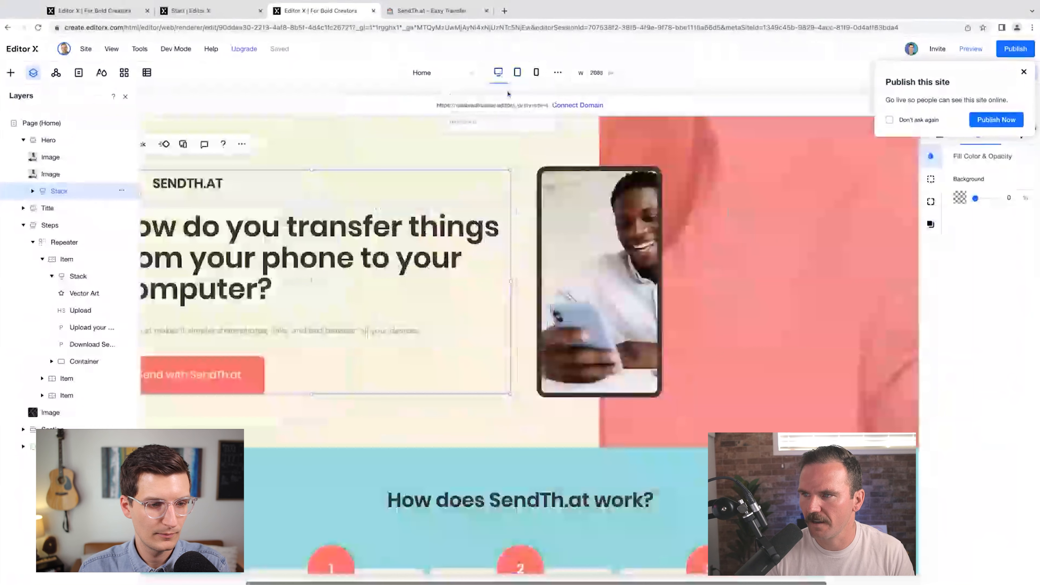
Step: Hide the framed phone image in the hero on the tablet breakpoint with Don't Display
click(517, 72)
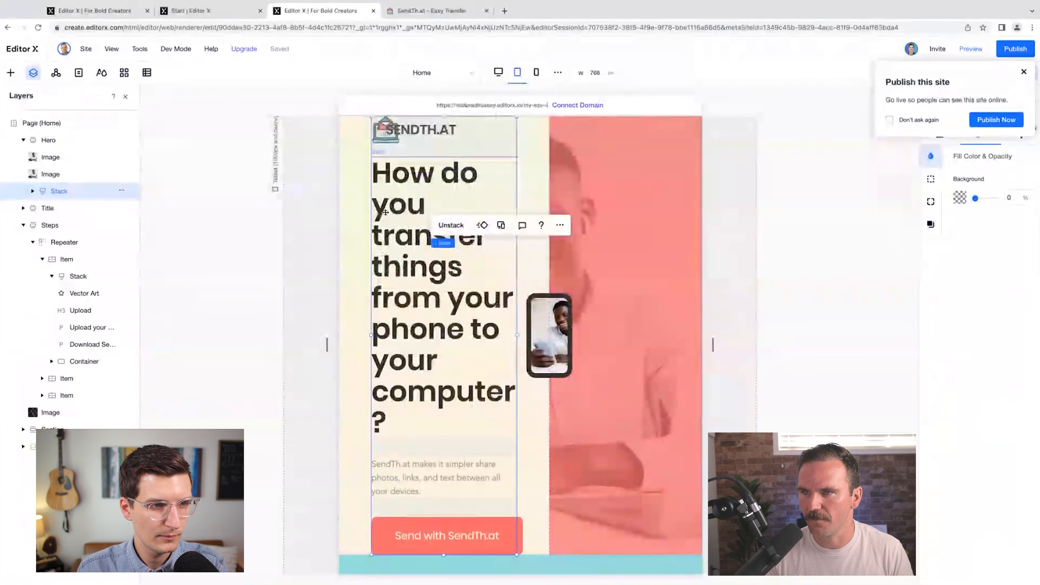
click(535, 324)
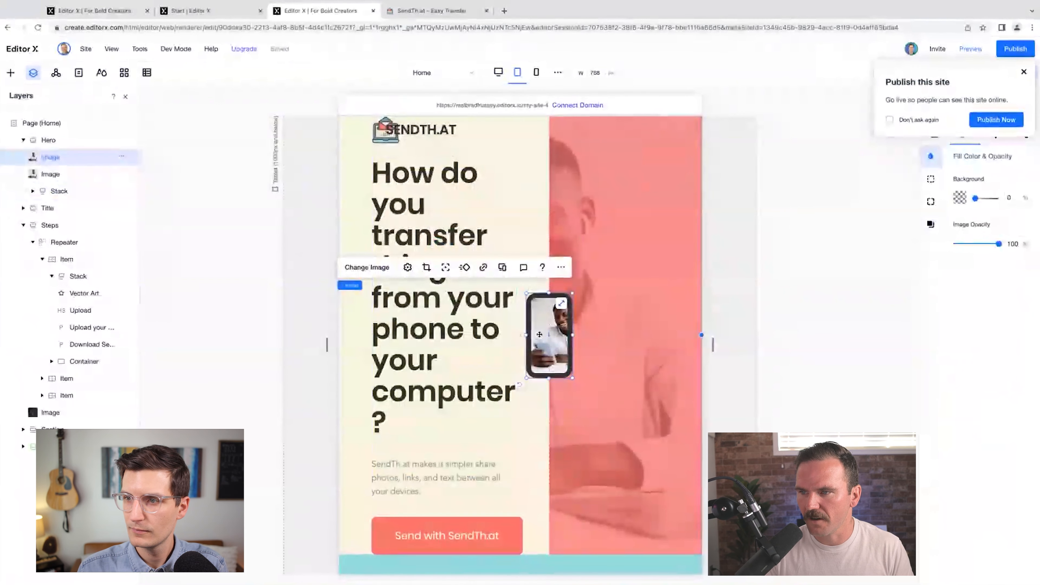
right_click(533, 328)
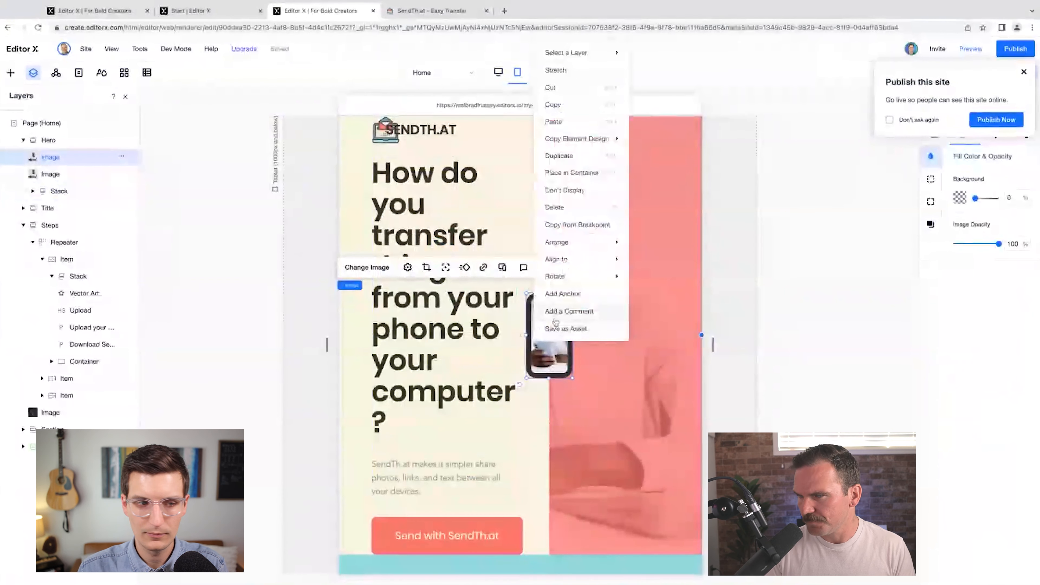
click(591, 193)
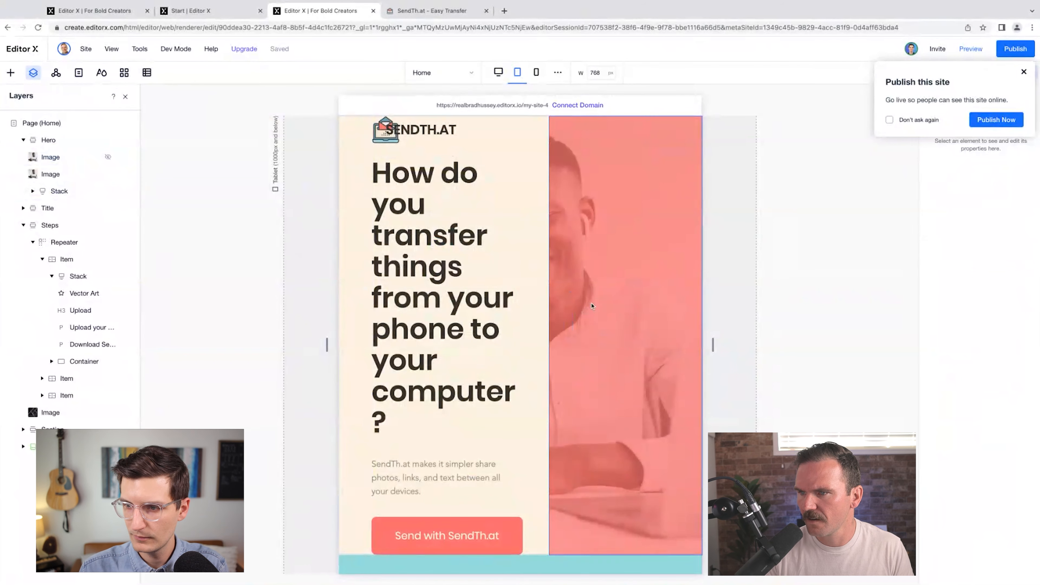
Step: Move the focal point of the hero's red-tinted background photo onto the smiling man
click(592, 306)
click(586, 276)
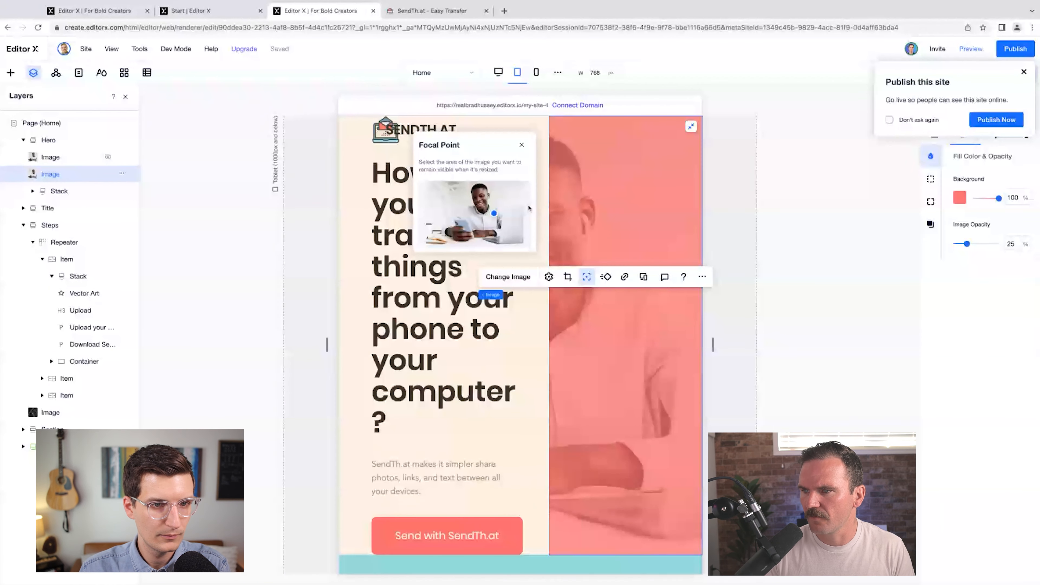
click(480, 209)
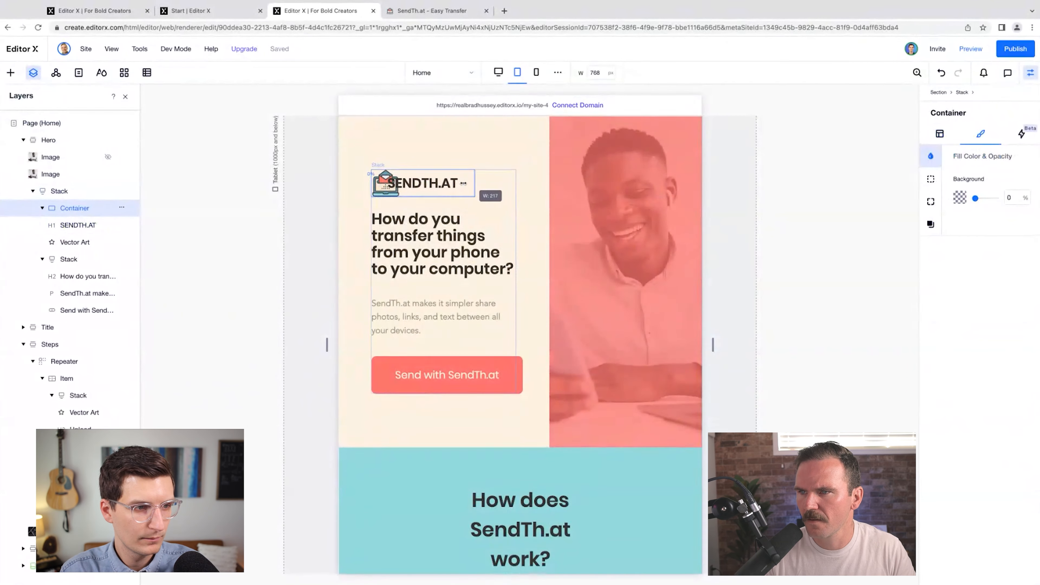
Step: Compare the desktop hero, and on tablet fit the SENDTH.AT text beside its icon and tighten the hero stack's spacing
click(498, 73)
click(517, 72)
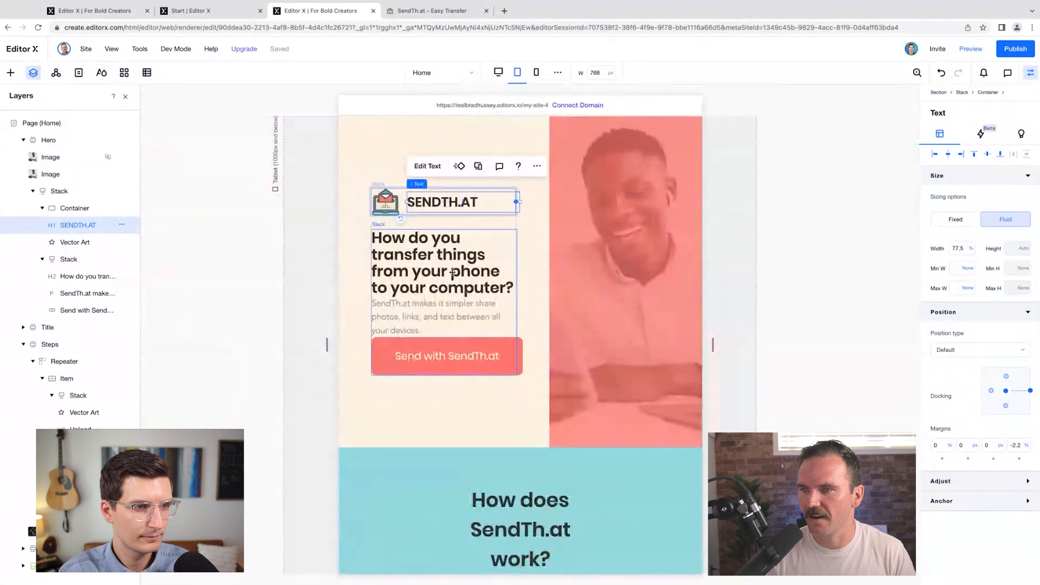
click(450, 320)
click(459, 371)
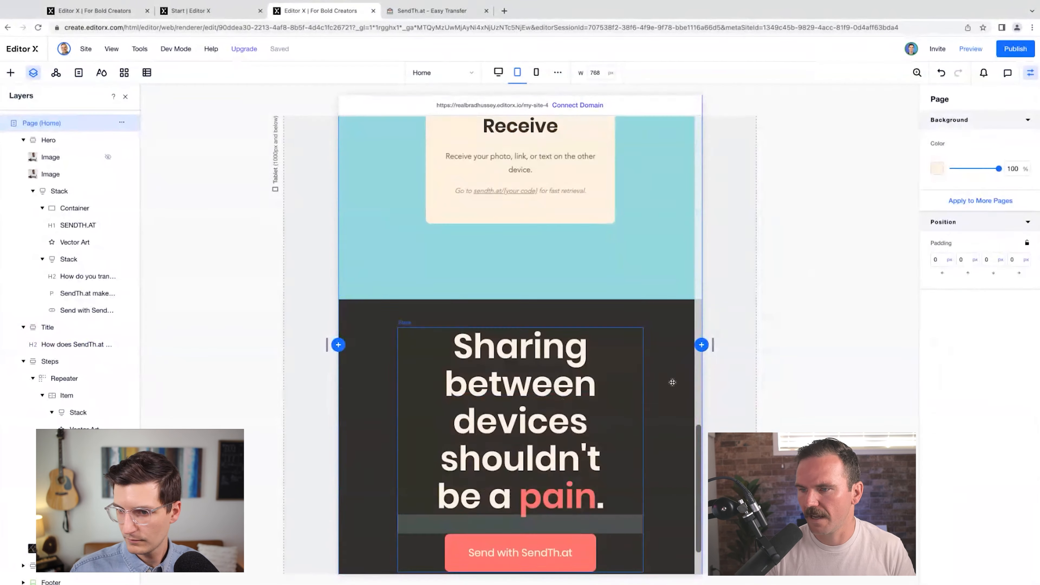
Step: Reduce the closing Sharing between devices heading to font size 32 on tablet, using the hero heading as reference
click(532, 434)
double_click(520, 422)
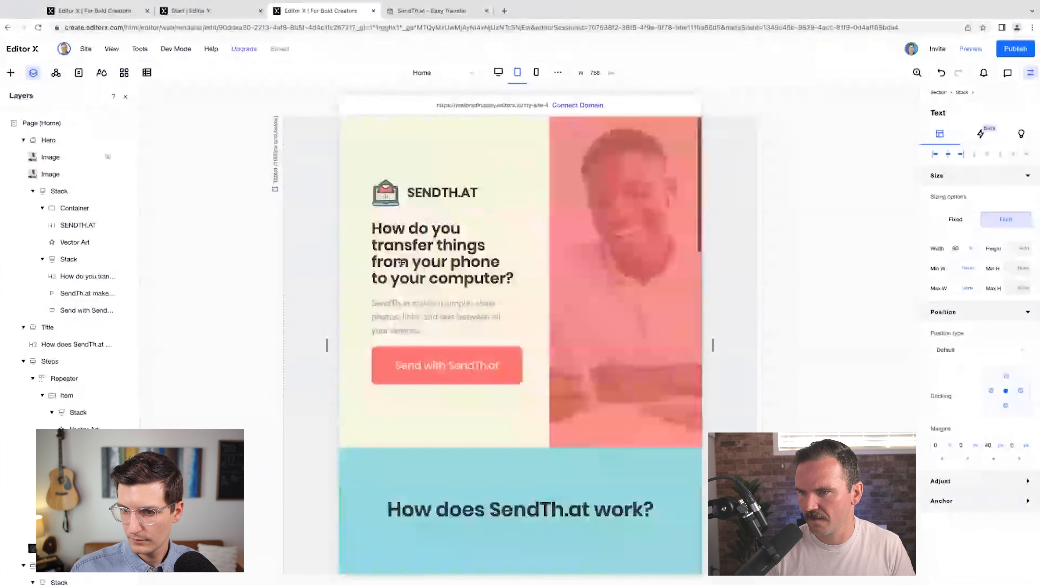
double_click(441, 256)
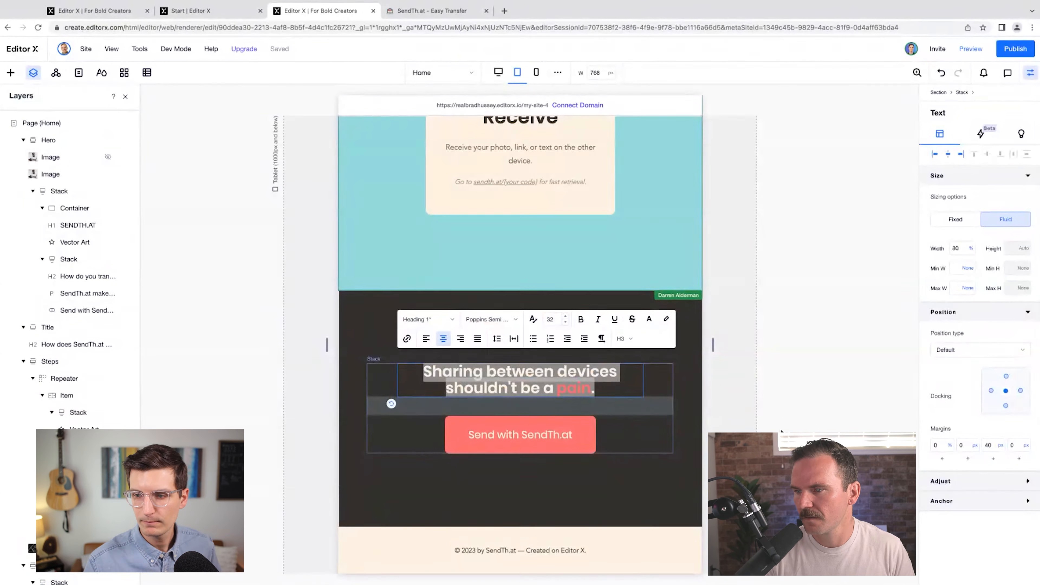
click(646, 390)
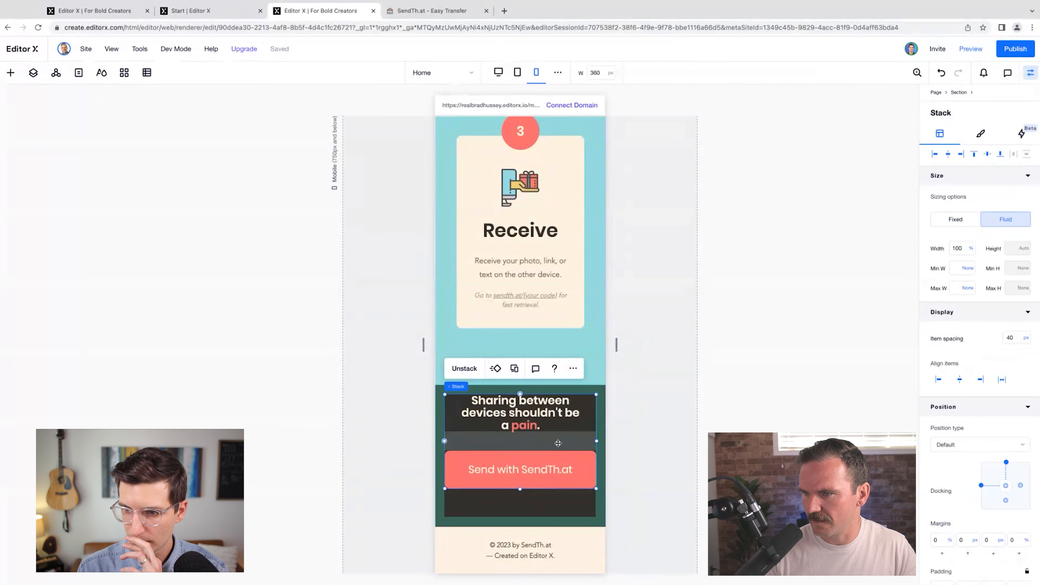
Step: On mobile, set the closing section stack's item spacing to 20 px and center the stack vertically
click(1010, 338)
text(20)
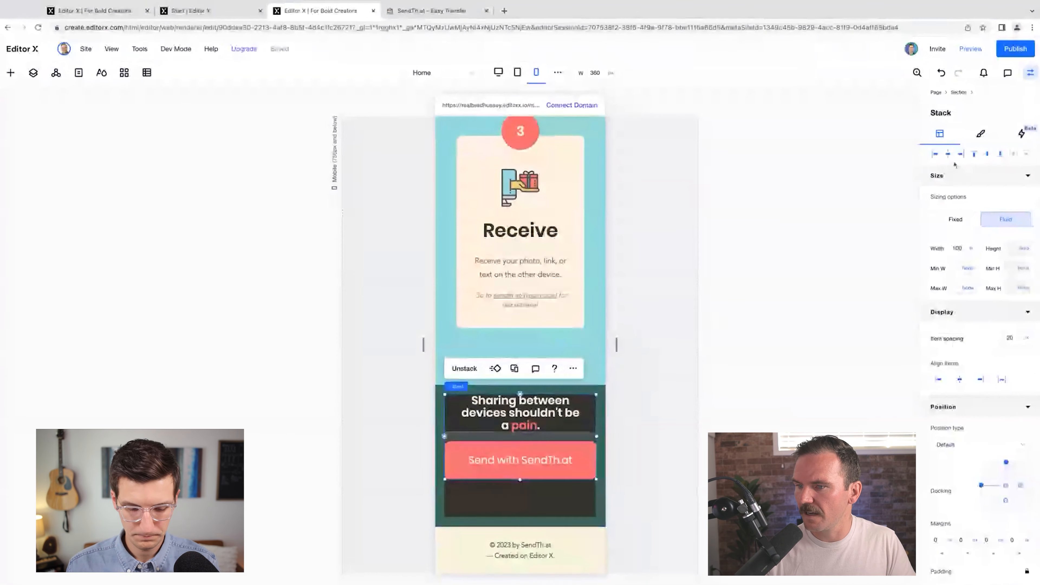
click(987, 155)
click(655, 287)
Step: Preview the page from the hero down at the Mobile breakpoint, and switch the preview to Desktop
scroll(582, 278, up, 20)
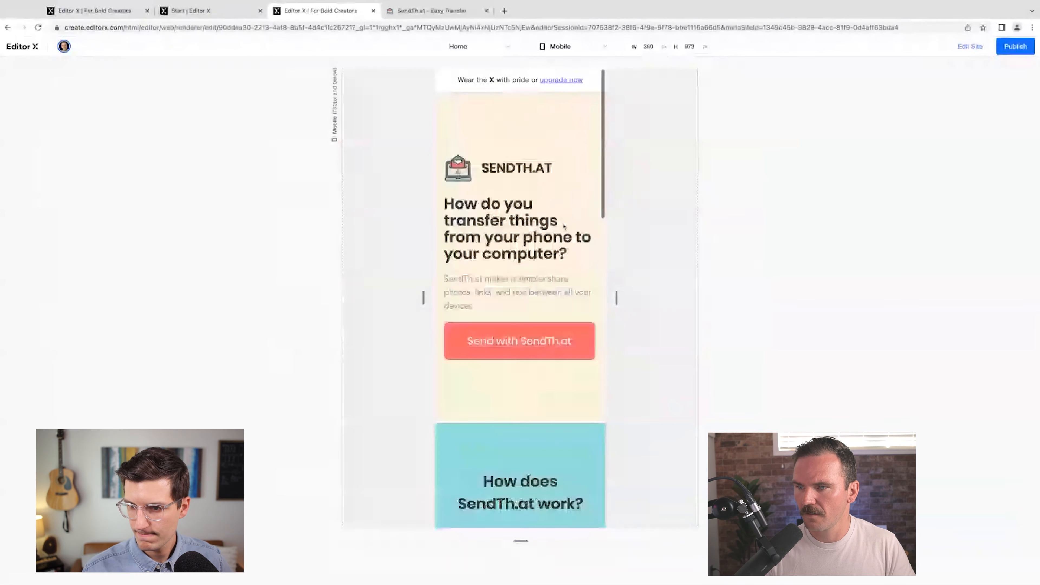
click(575, 46)
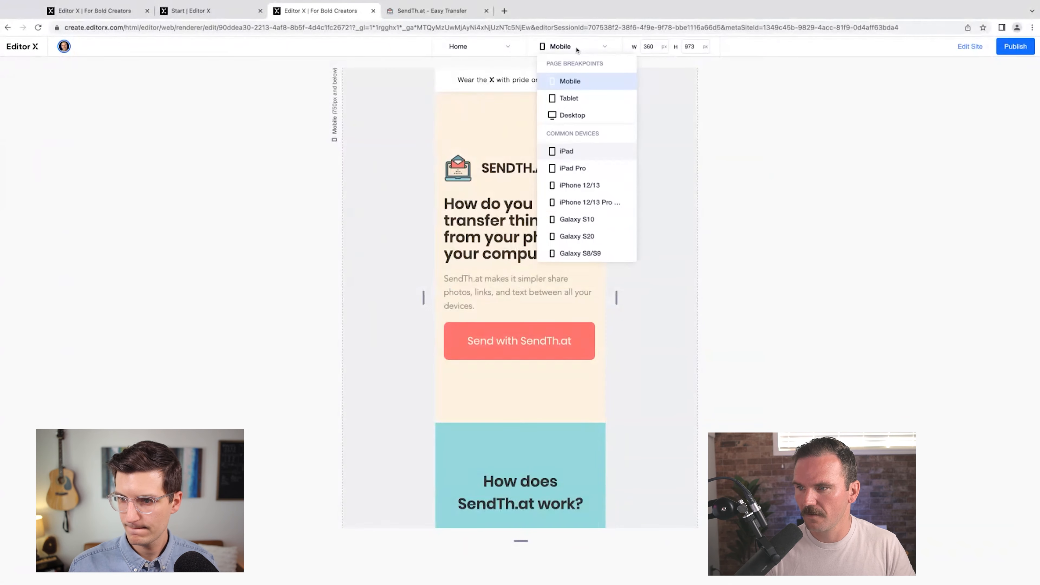
click(573, 115)
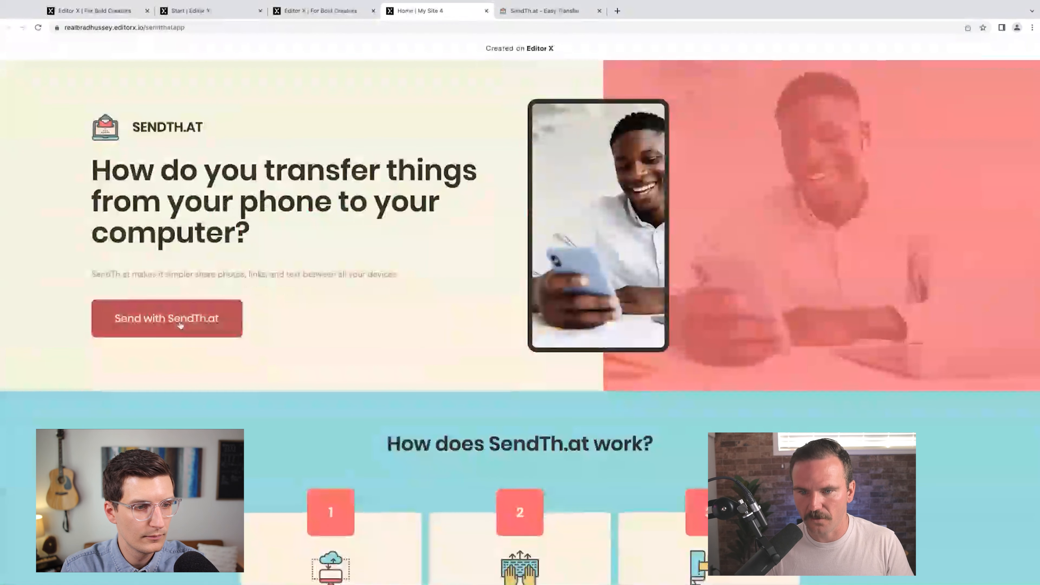
Step: Test the hero's Send with SendTh.at button on the published page and return to that page
click(180, 324)
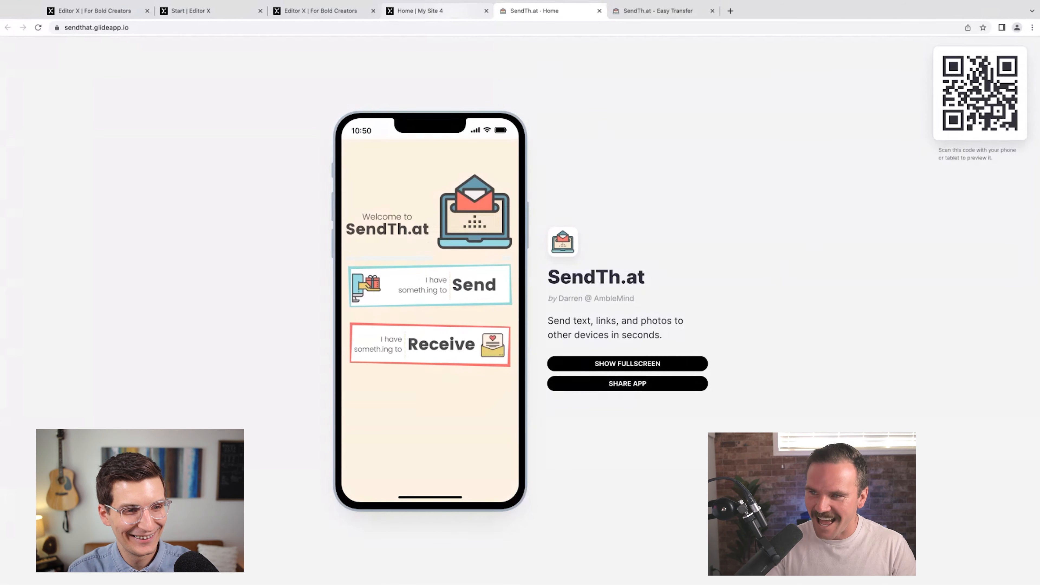
click(428, 11)
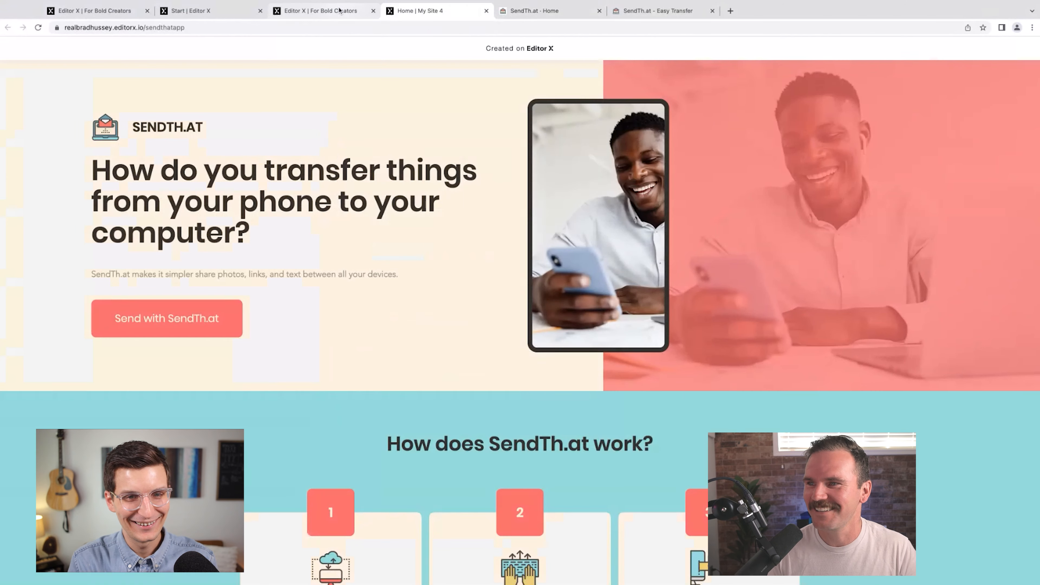
Step: Return to the published site's editor, dismiss the publish confirmation and start the Transfer Site process
click(216, 11)
click(102, 15)
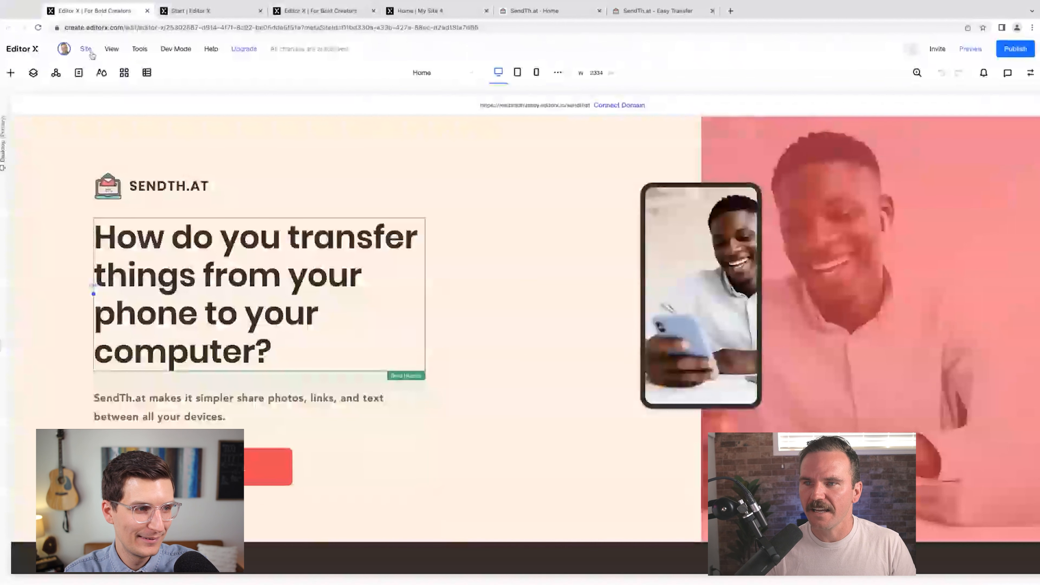
click(410, 11)
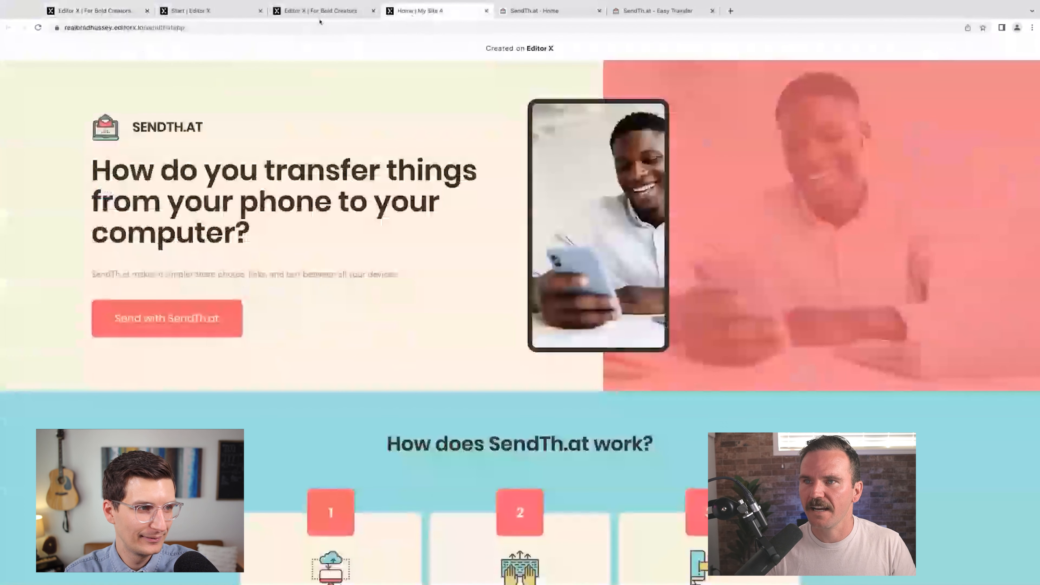
click(208, 12)
click(315, 11)
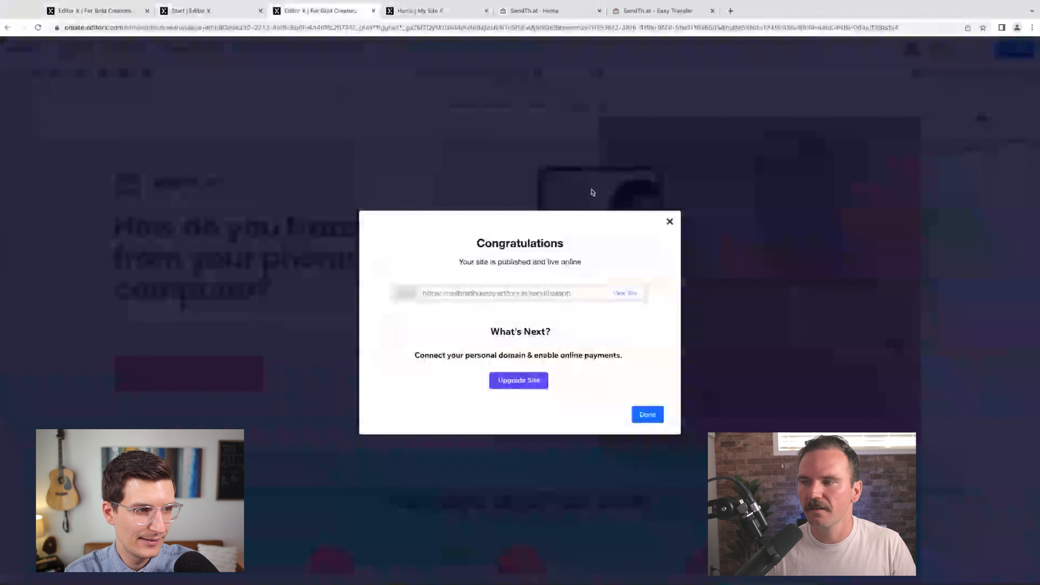
click(671, 222)
mouse_move(86, 50)
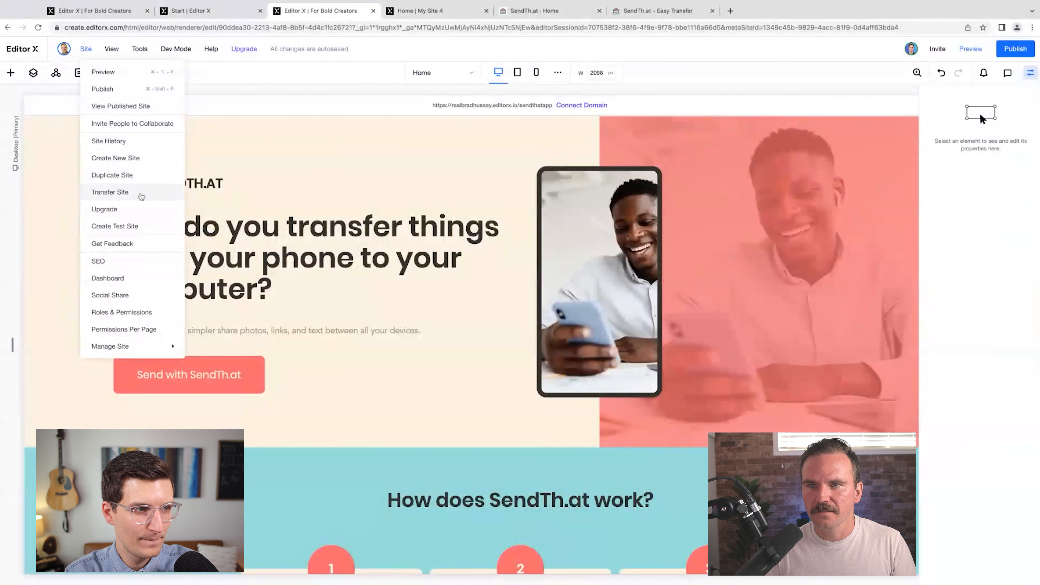
click(125, 192)
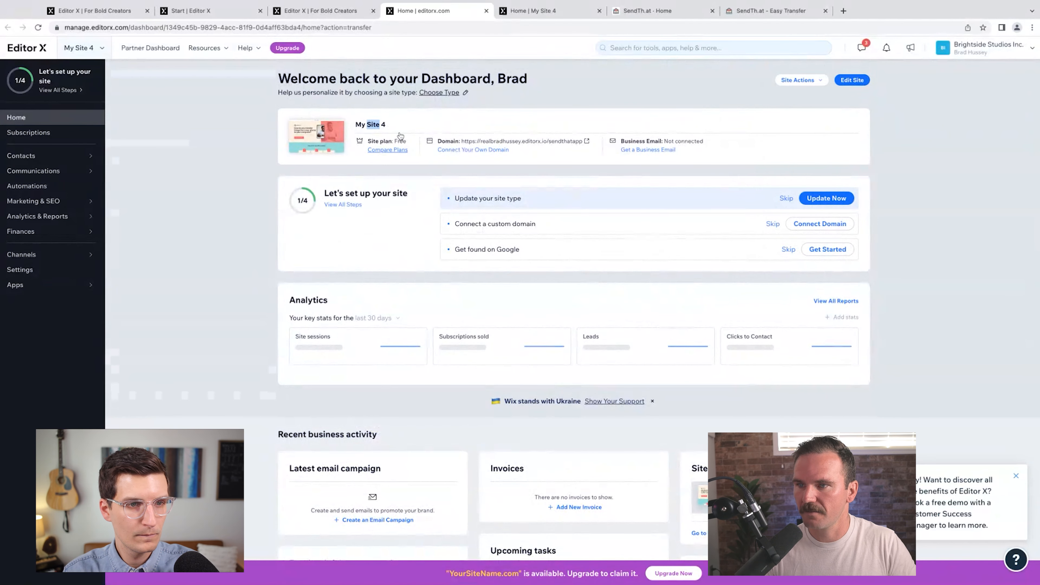
Step: Rename the site as Sendthat App and save the new name
text(Sendthat Ap)
text(pp)
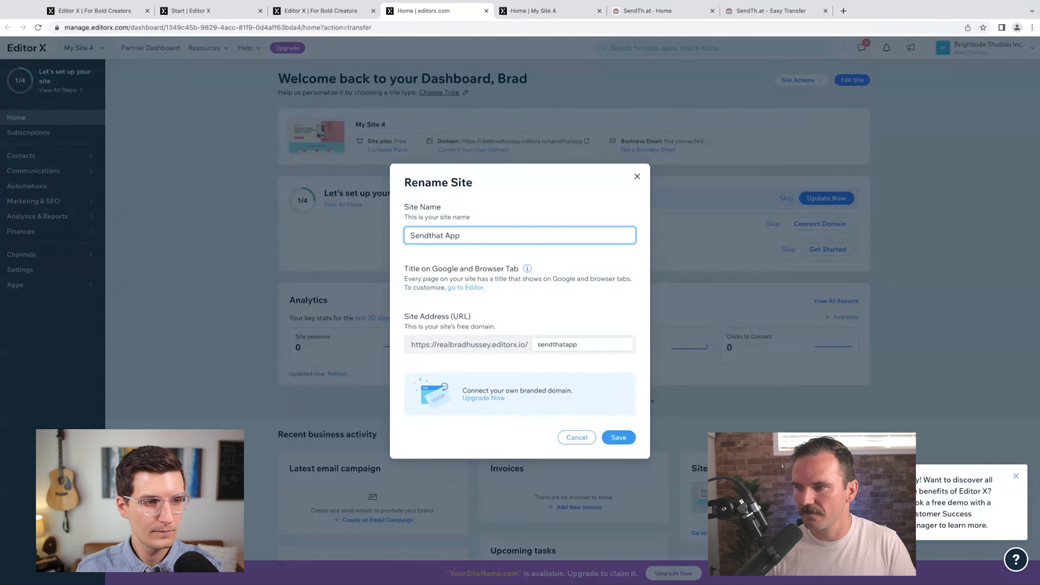
click(618, 437)
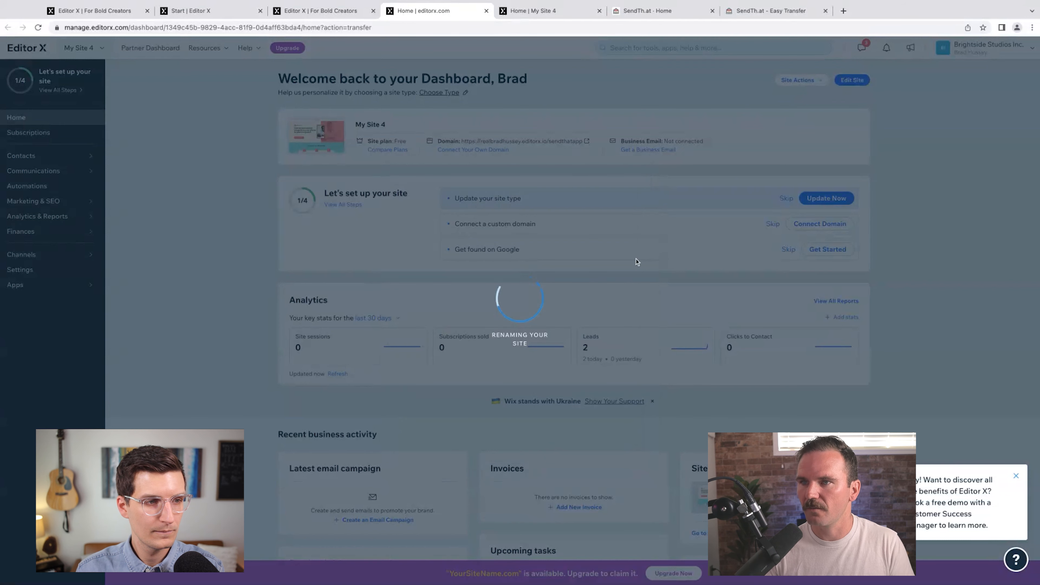
Step: Send the ownership transfer invite to the new owner's e-mail, keeping the Website Manager role, and close the confirmation
click(417, 337)
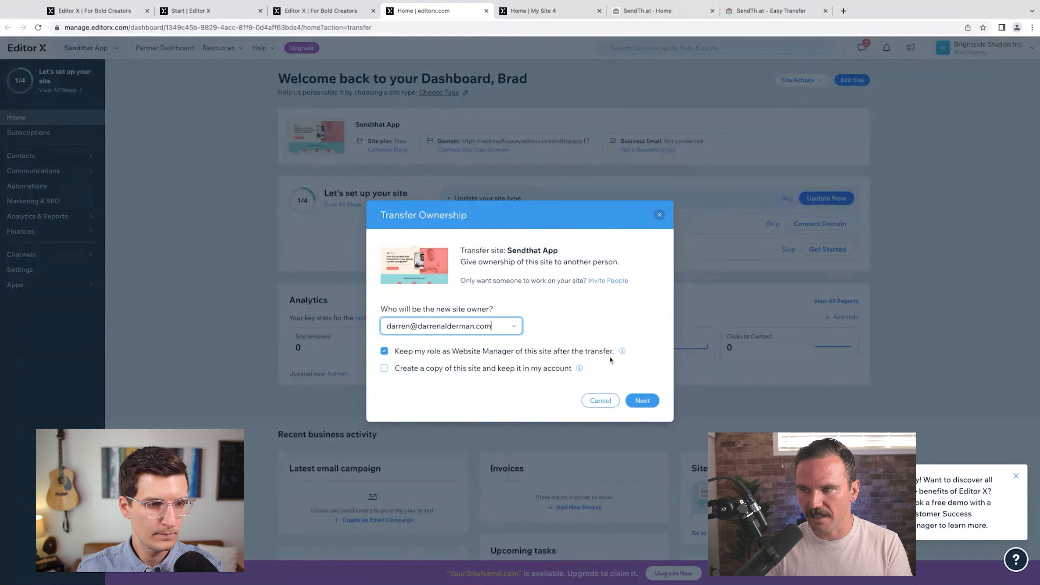
mouse_move(621, 353)
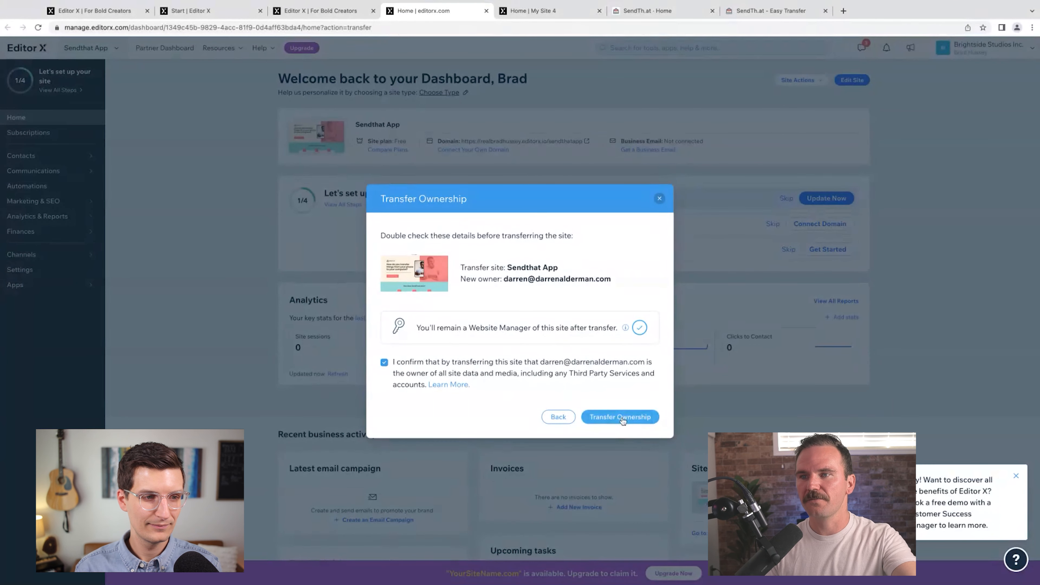
click(621, 417)
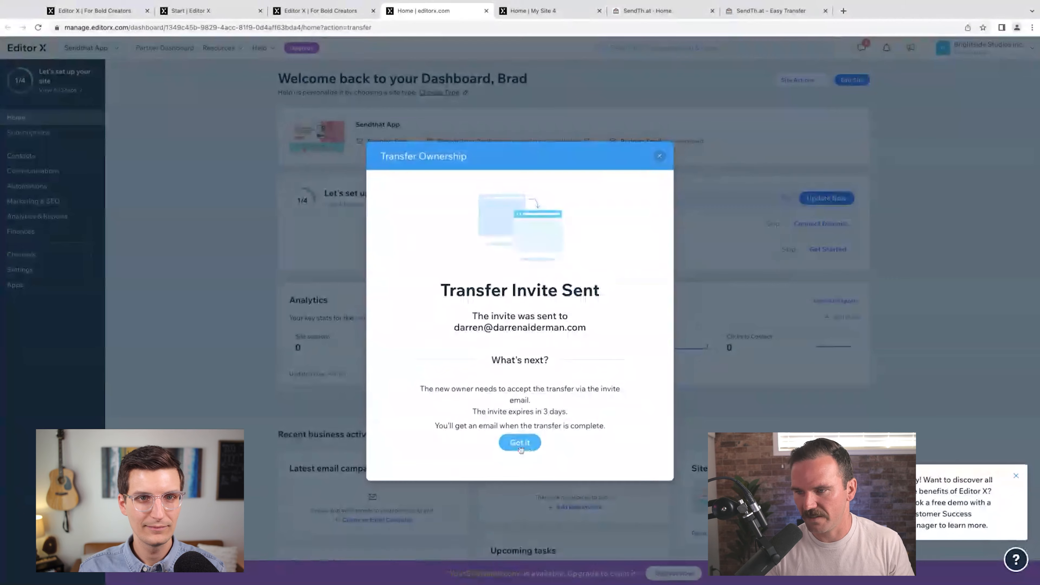
click(520, 443)
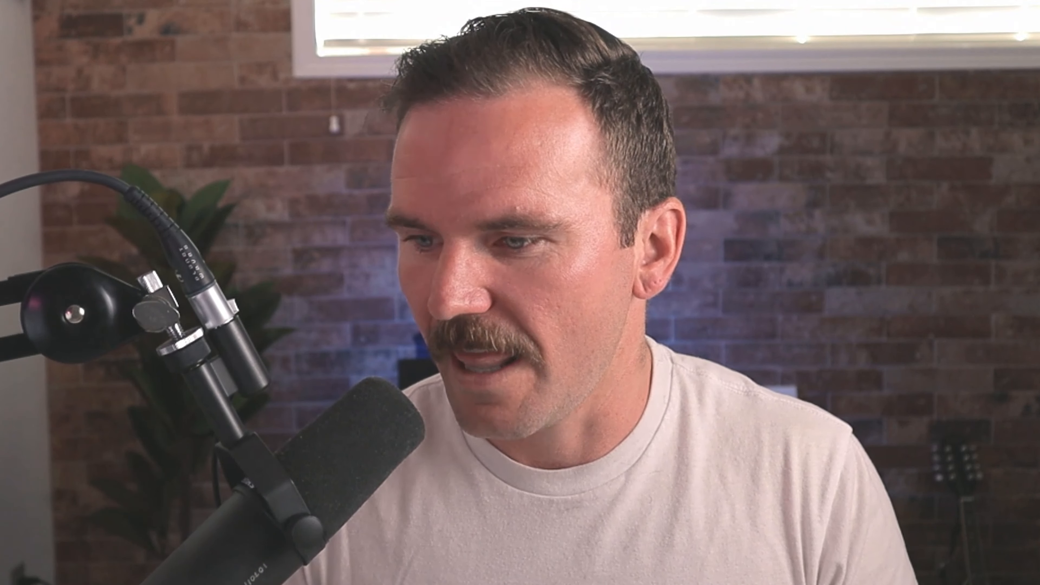